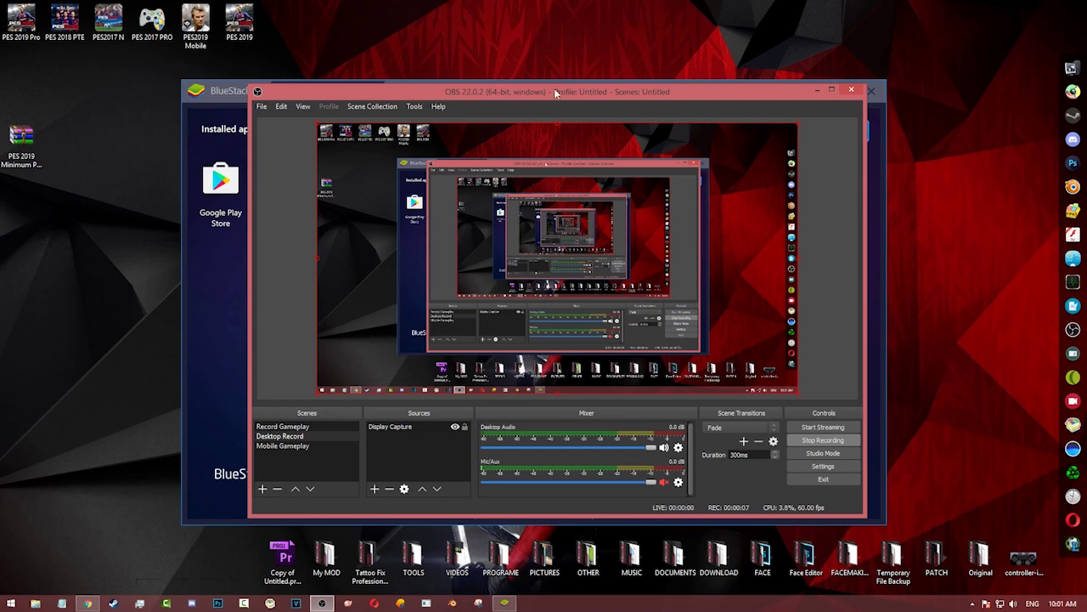
Minimize the OBS window and reposition the BlueStacks window on the desktop.
{"action": "left_click", "coordinate": [818, 89]}
{"action": "mouse_move", "coordinate": [523, 96]}
{"action": "left_mouse_down"}
{"action": "mouse_move", "coordinate": [572, 81]}
{"action": "mouse_move", "coordinate": [529, 83]}
{"action": "left_mouse_up"}
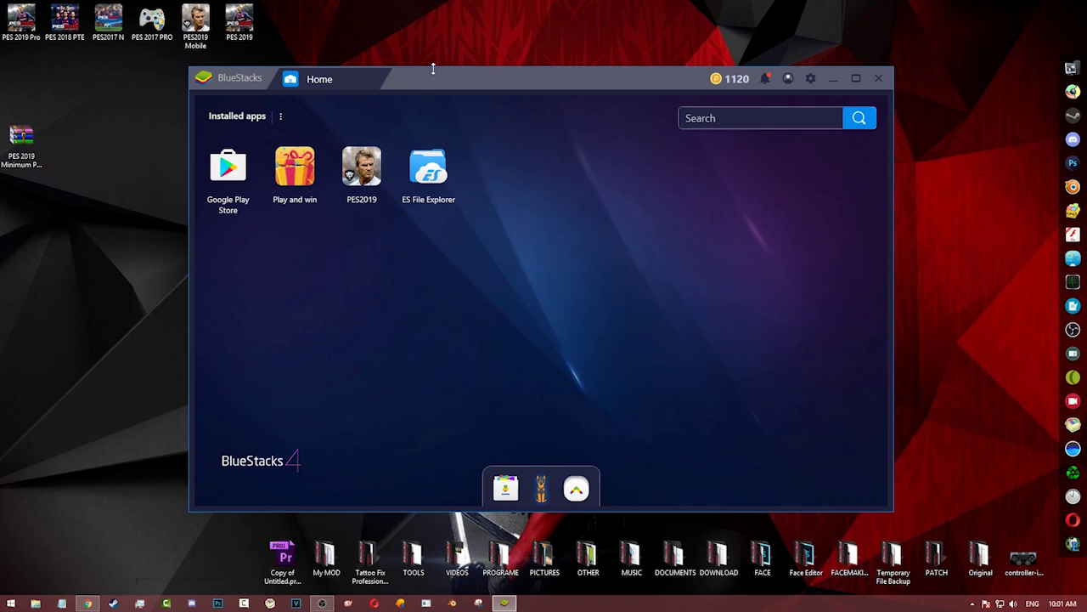
{"action": "left_click_drag", "start_coordinate": [480, 78], "coordinate": [458, 80]}
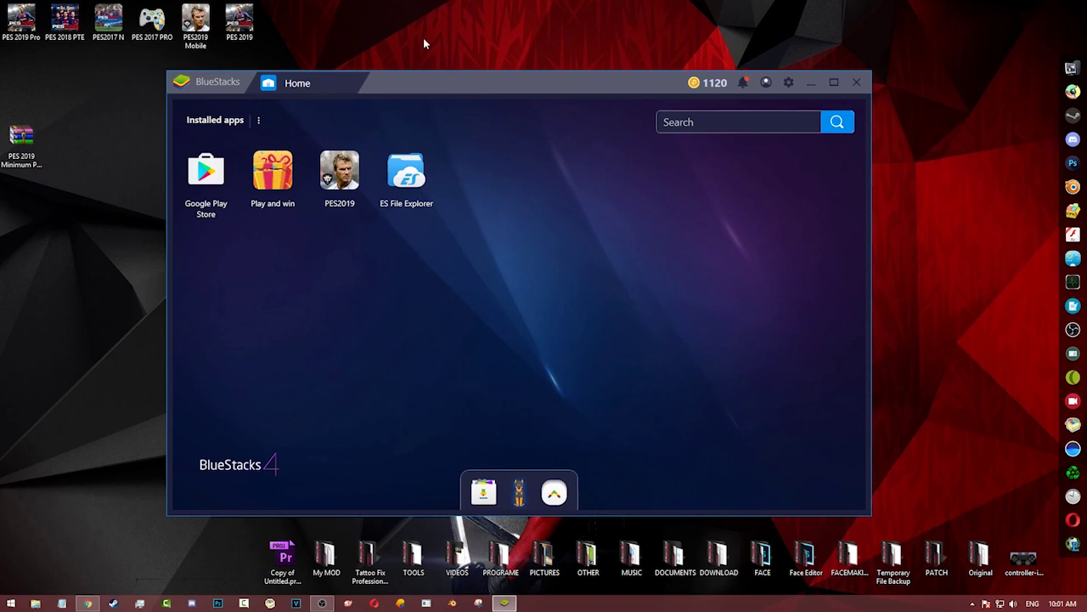
{"action": "left_click_drag", "start_coordinate": [582, 82], "coordinate": [499, 89]}
Extract the PES 2019 Minimum Patch V3.0.0 2019_VichPro archive on the desktop into a folder of the same name.
{"action": "left_click", "coordinate": [22, 140]}
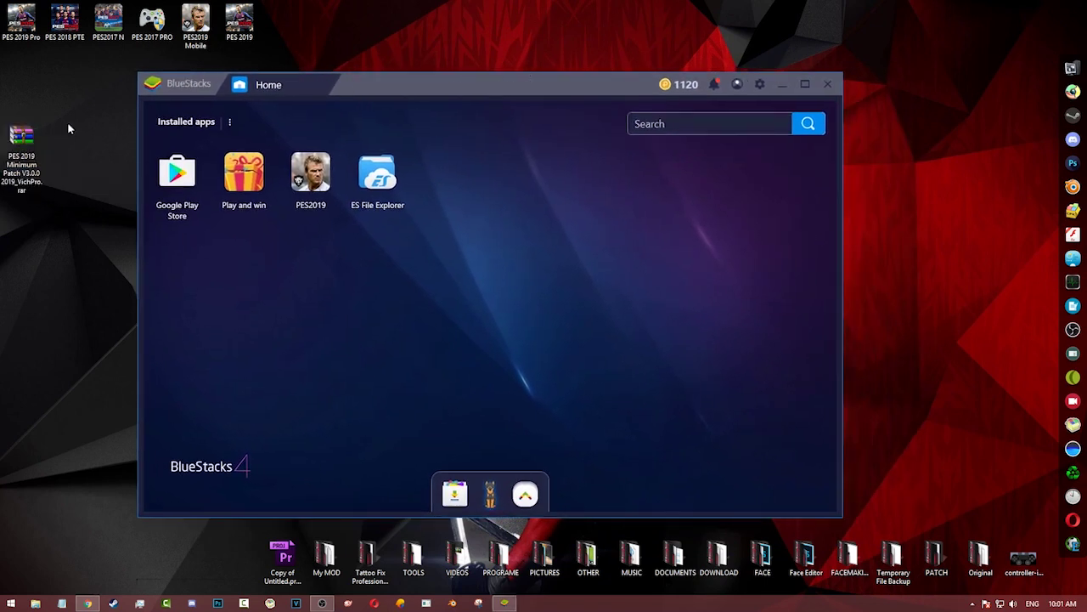
{"action": "left_click", "coordinate": [25, 144]}
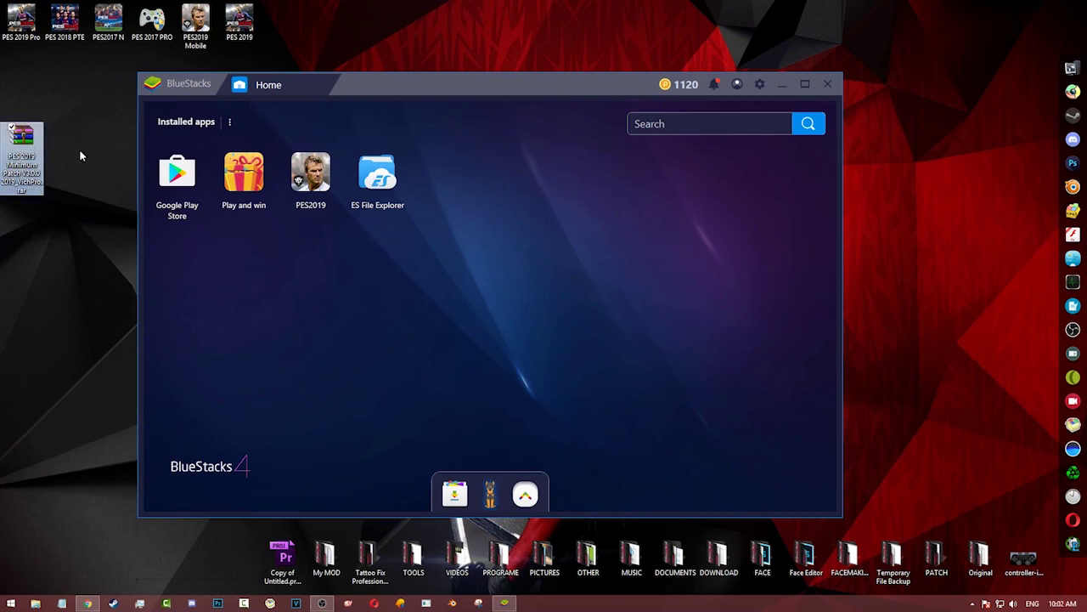
{"action": "right_click", "coordinate": [11, 151]}
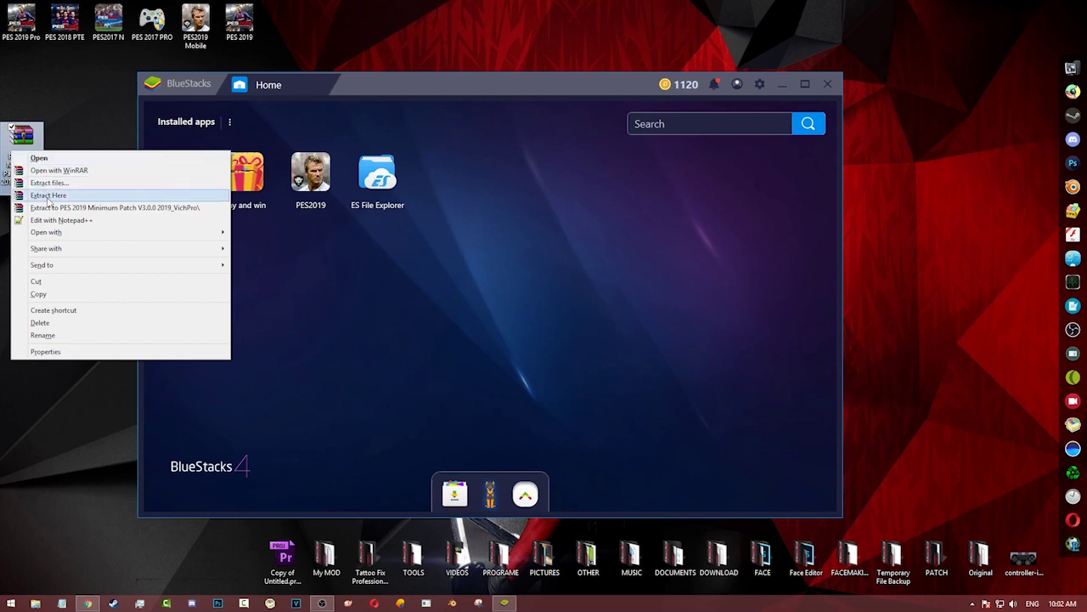
{"action": "left_click", "coordinate": [48, 208]}
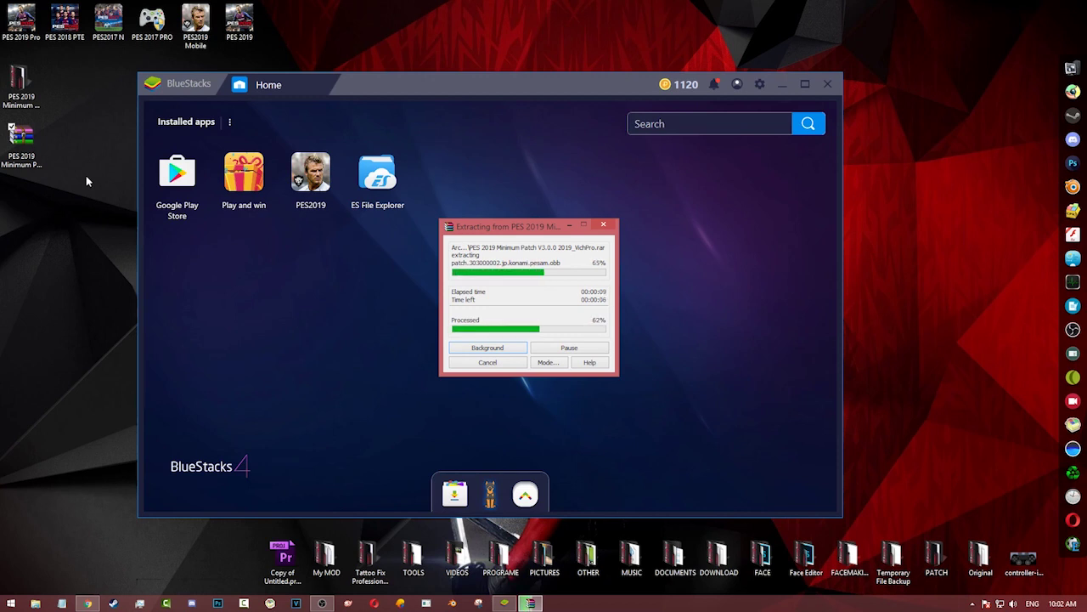
Open ES File Explorer in BlueStacks and go to the PES 2019 game's folder inside Internal Storage > Android > obb.
{"action": "left_click", "coordinate": [377, 171]}
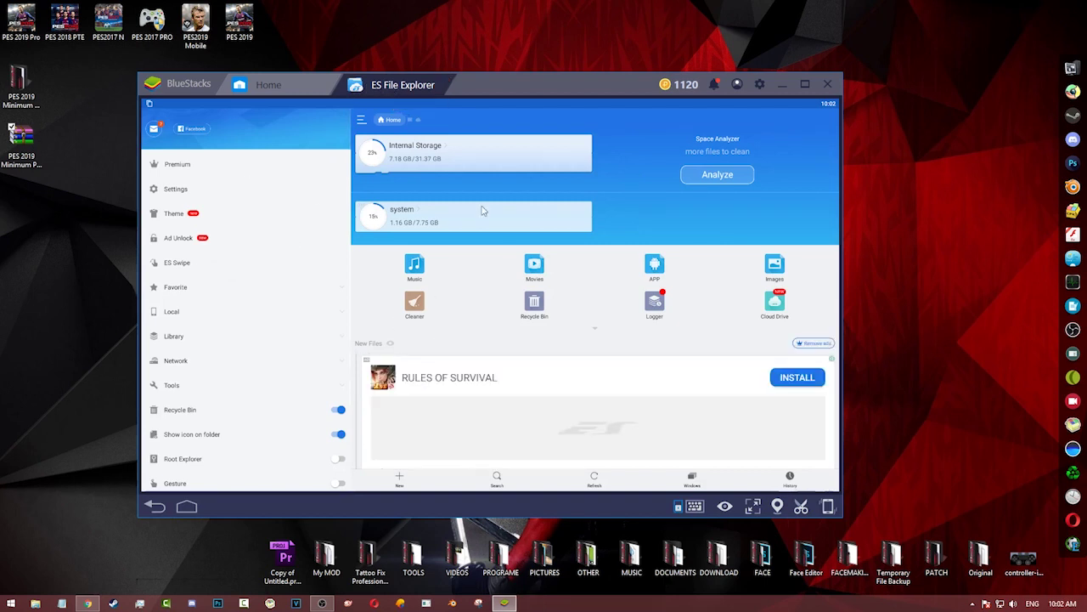
{"action": "left_click", "coordinate": [418, 158]}
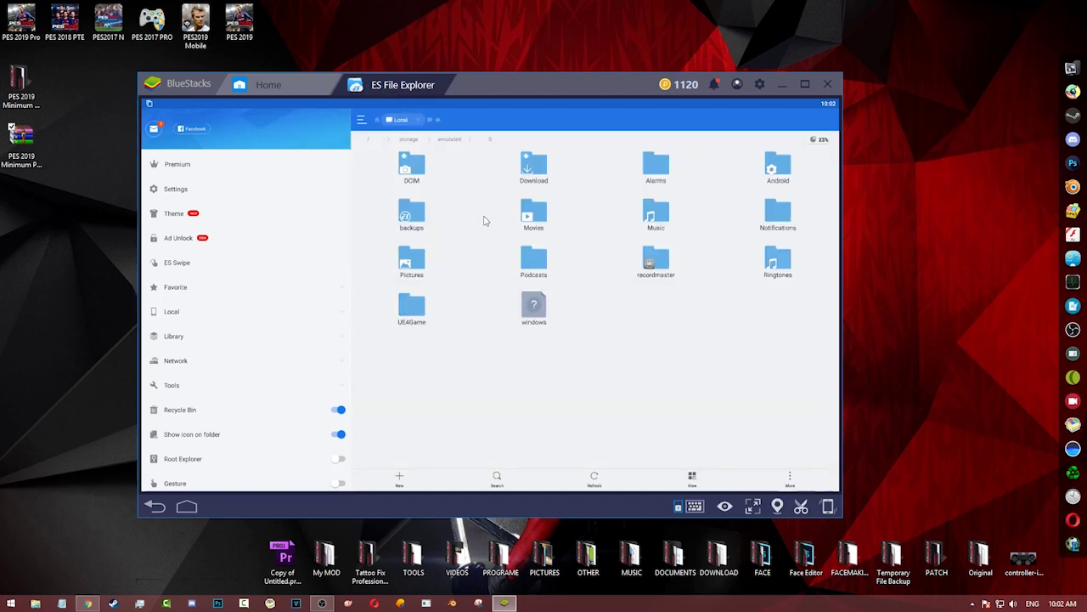
{"action": "left_click", "coordinate": [781, 173]}
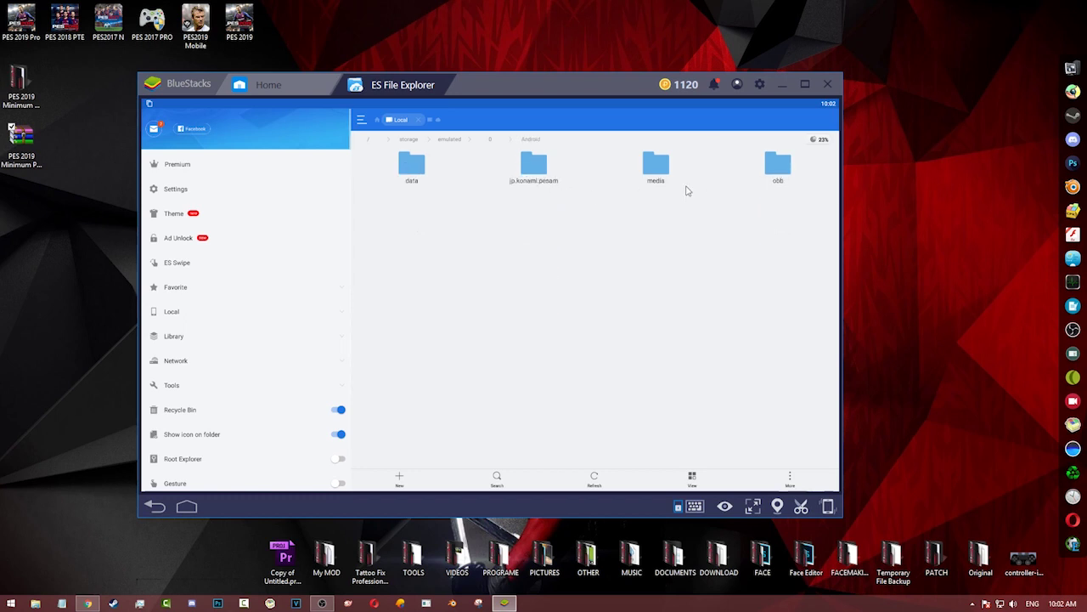
{"action": "left_click", "coordinate": [790, 170]}
{"action": "left_click", "coordinate": [414, 168]}
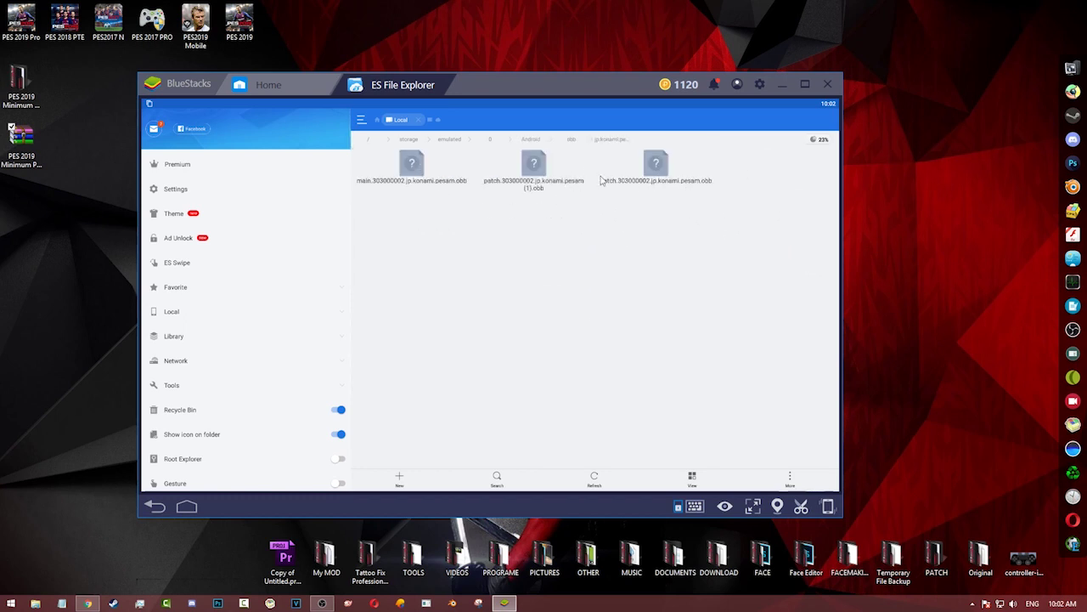
Move patch.303000002.jp.konami.pesam (1).obb and patch.303000002.jp.konami.pesam.obb to the recycle bin.
{"action": "left_click", "coordinate": [536, 158]}
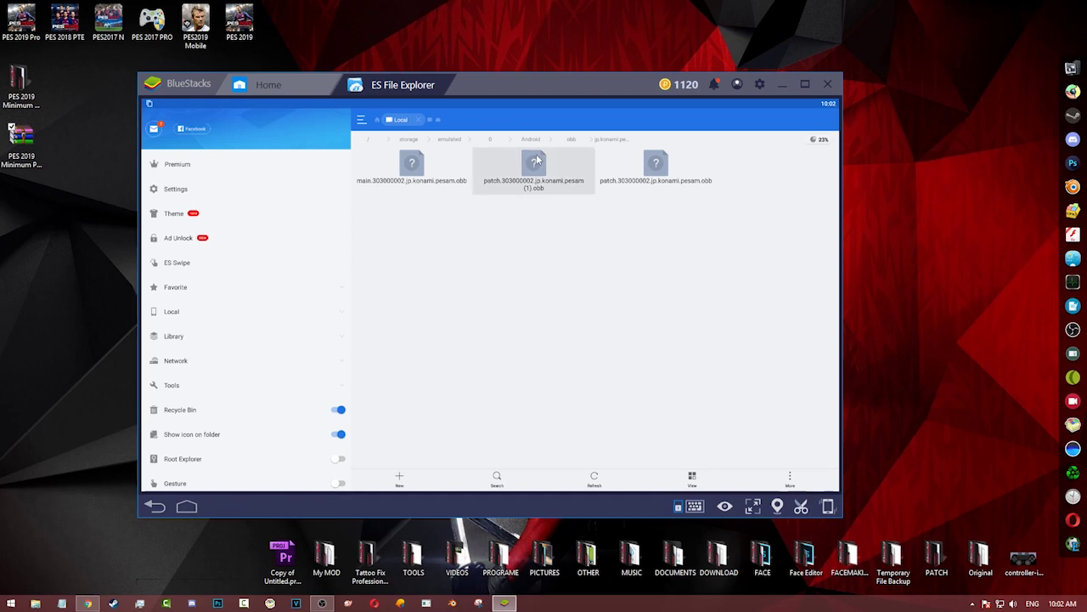
{"action": "left_click", "coordinate": [632, 168]}
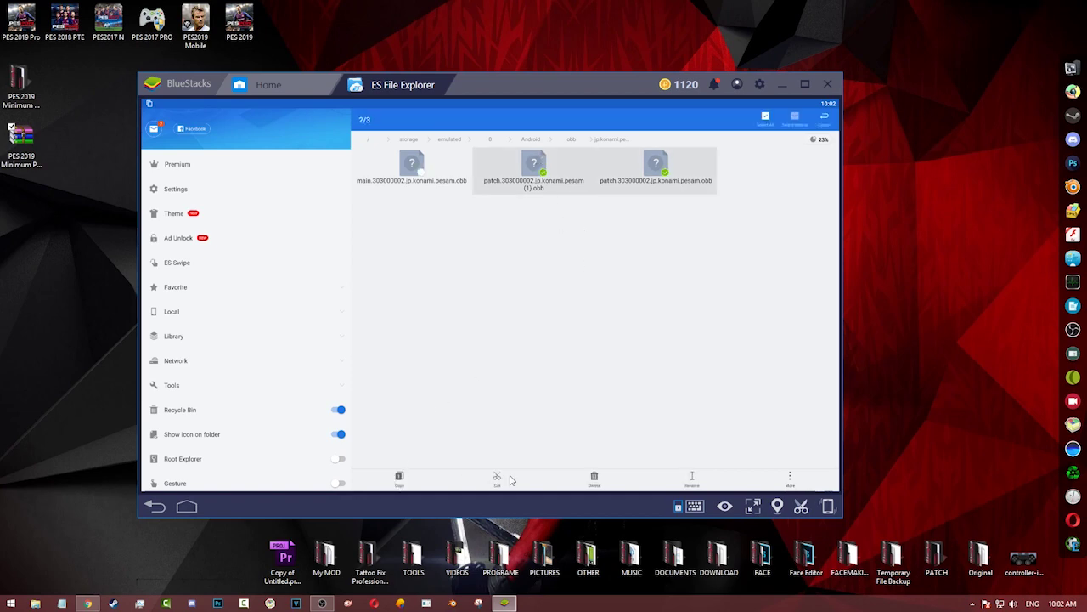
{"action": "left_click", "coordinate": [594, 478]}
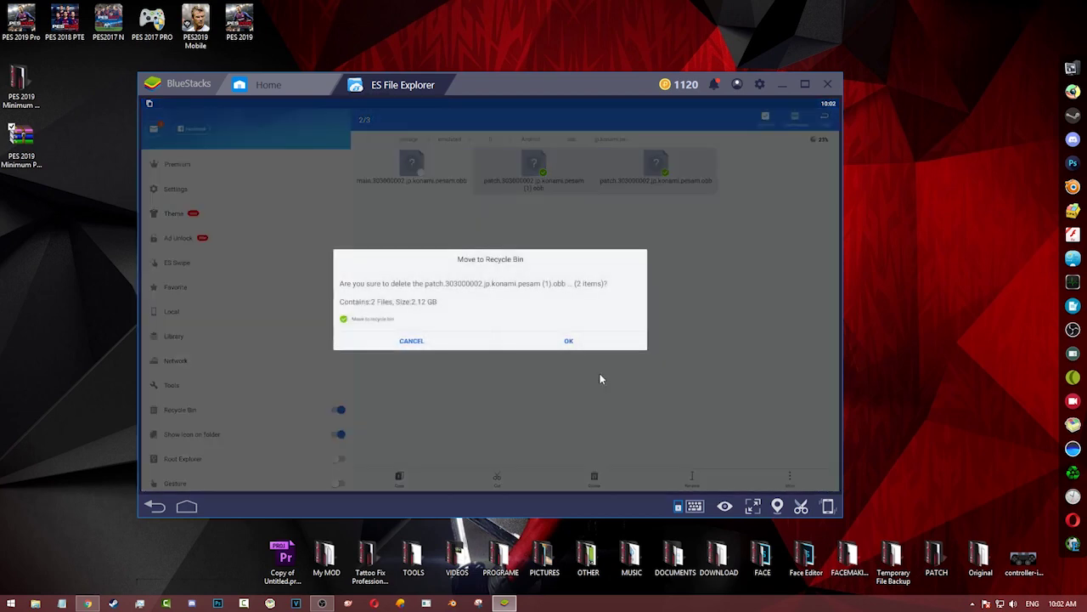
{"action": "left_click", "coordinate": [563, 342]}
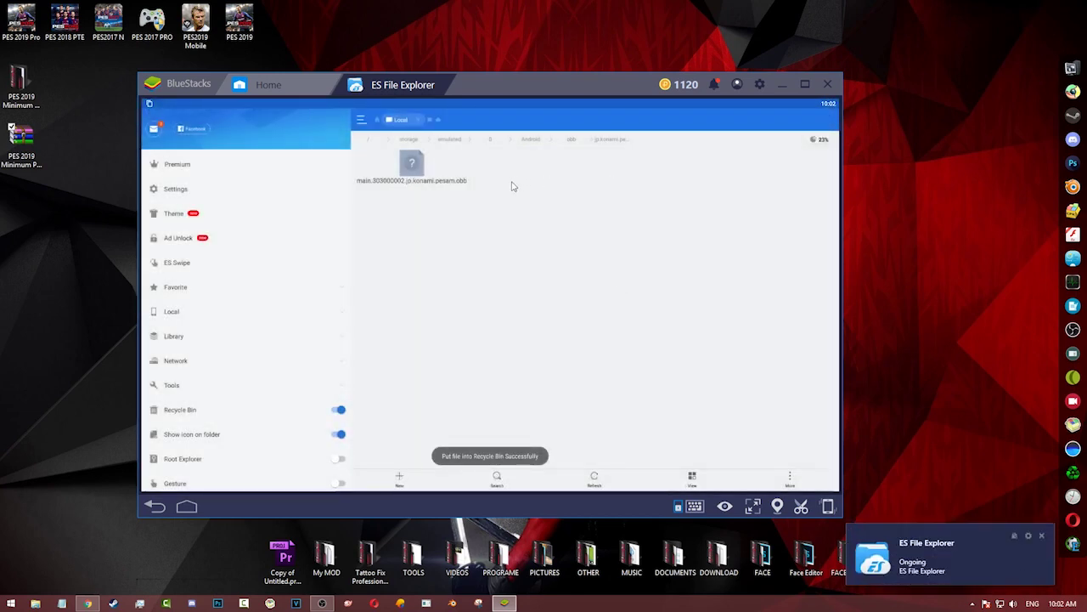
Check the remaining main.303000002.jp.konami.pesam.obb file in an enlarged window and close ES File Explorer.
{"action": "left_click", "coordinate": [411, 164]}
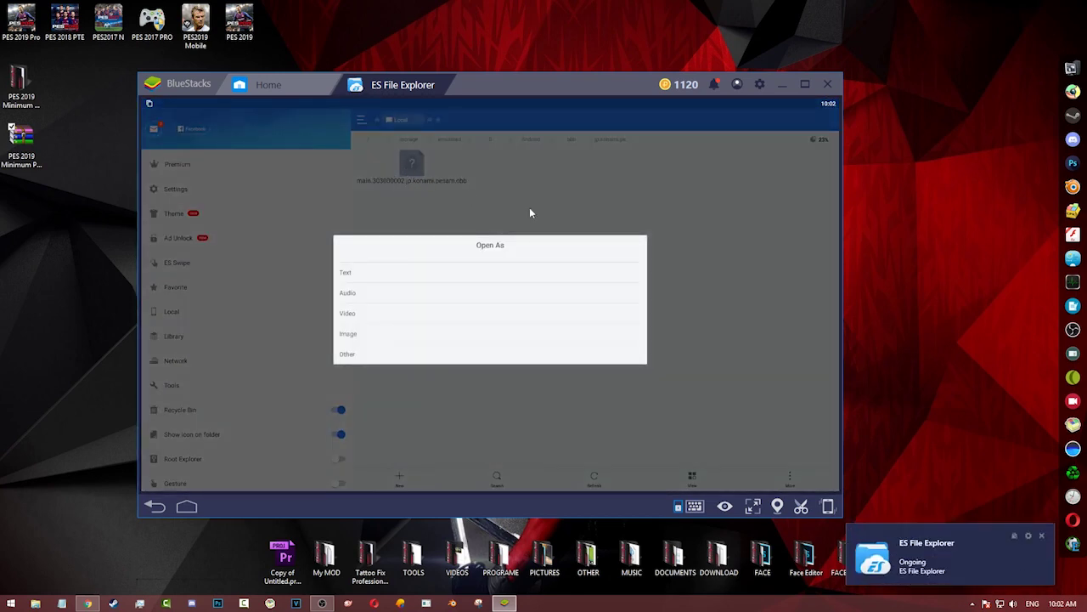
{"action": "left_click", "coordinate": [154, 507]}
{"action": "left_click", "coordinate": [805, 84]}
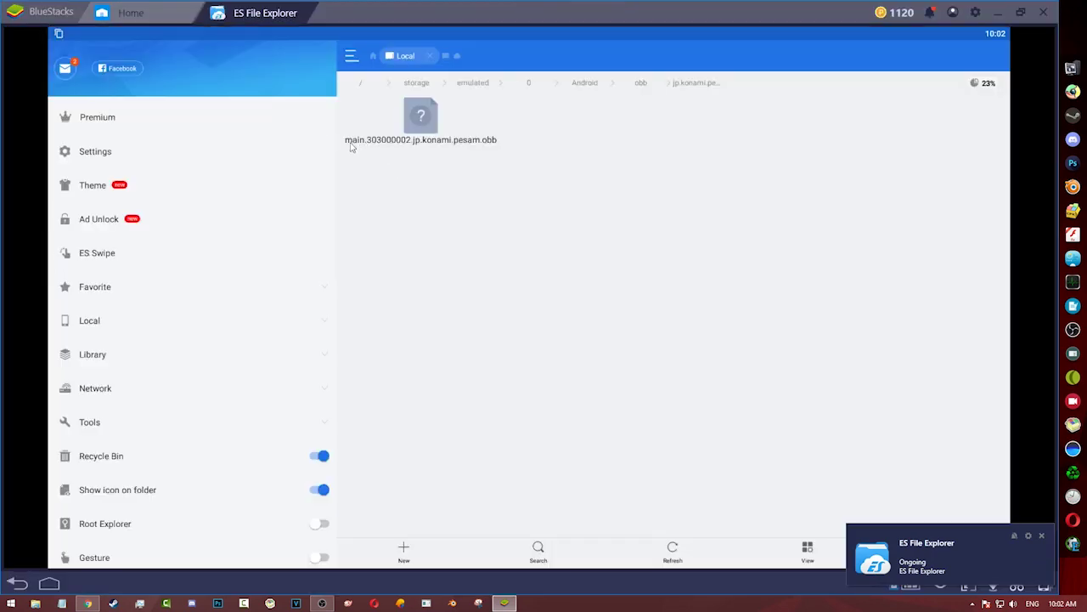
{"action": "left_click", "coordinate": [1021, 12]}
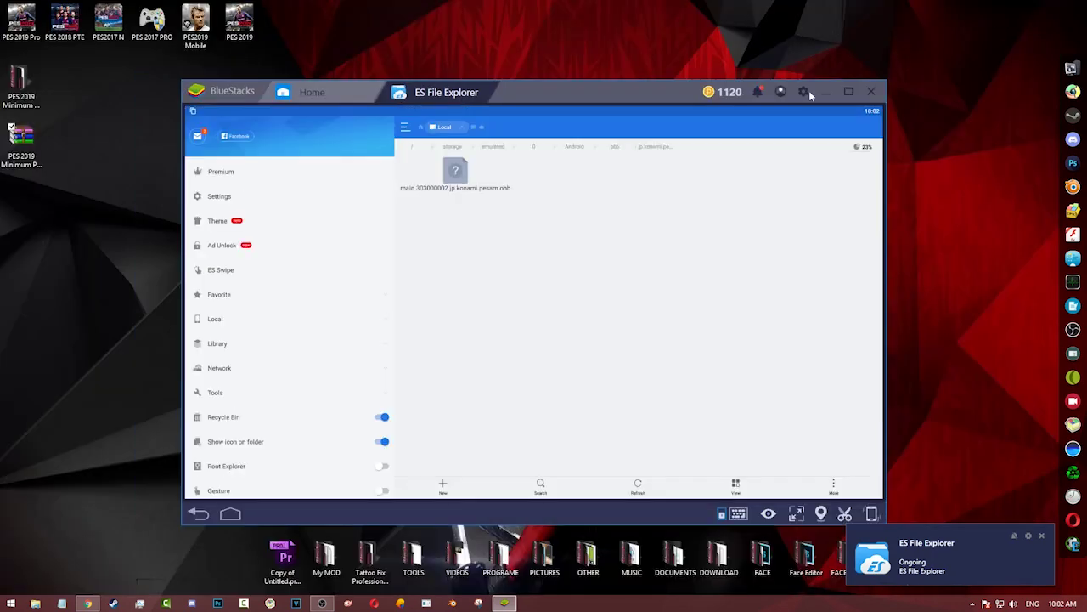
{"action": "left_click", "coordinate": [492, 91]}
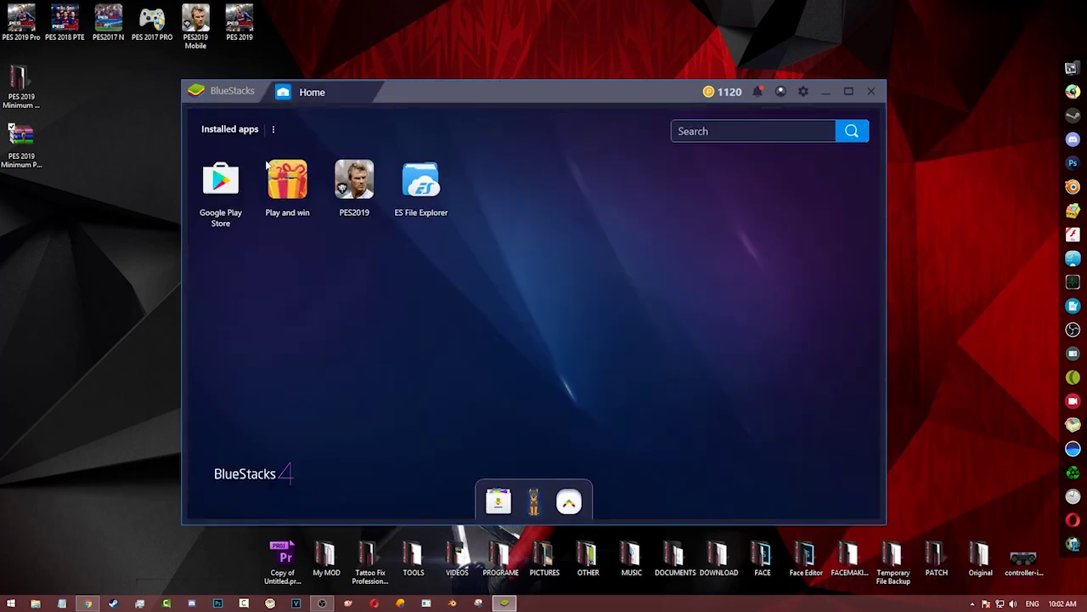
Open the extracted patch folder down to MP_PES19M-V3.0.0_obb and cut patch.303000002.jp.konami.pesam.obb for moving.
{"action": "double_click", "coordinate": [19, 85]}
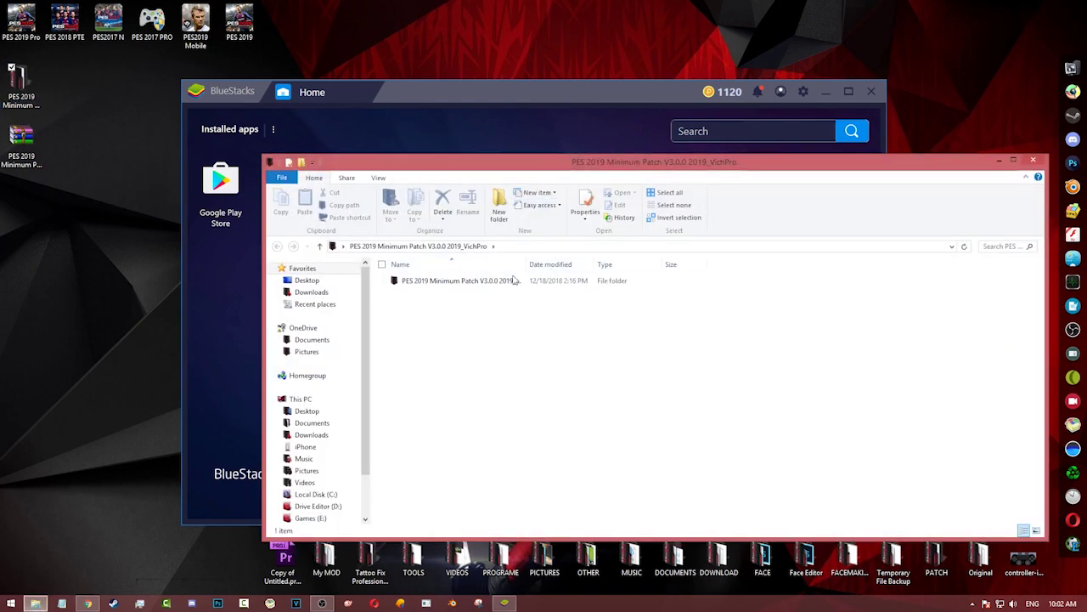
{"action": "double_click", "coordinate": [513, 281]}
{"action": "double_click", "coordinate": [501, 282]}
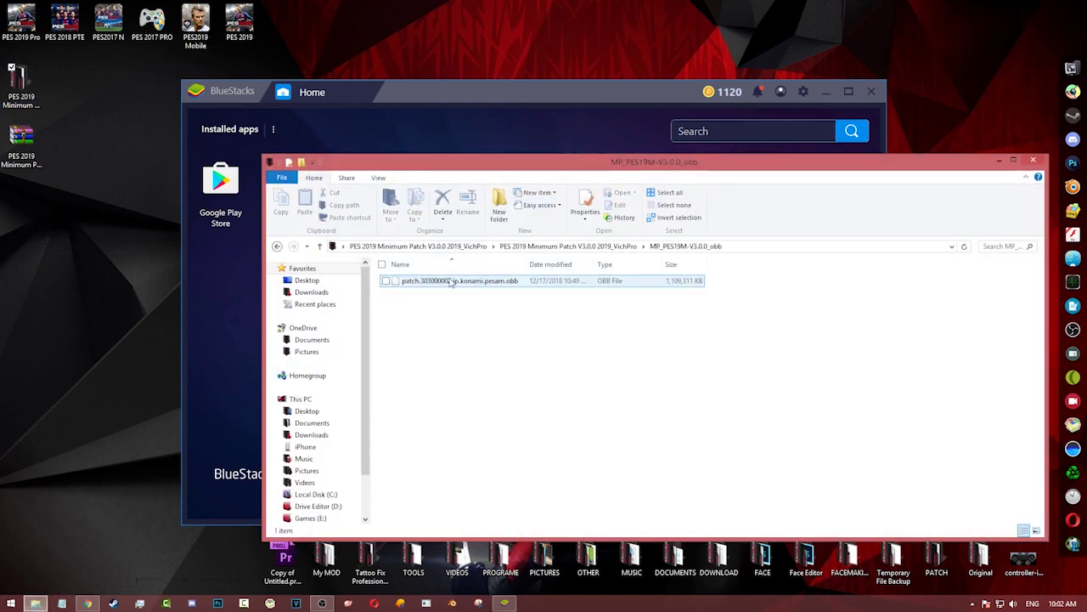
{"action": "right_click", "coordinate": [451, 283]}
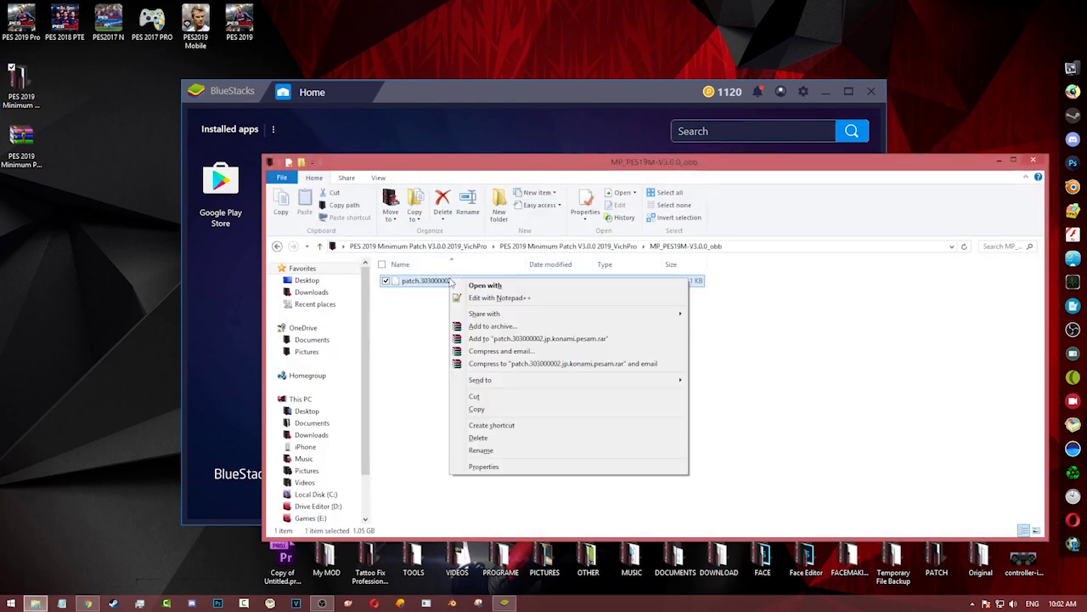
{"action": "left_click", "coordinate": [478, 396]}
Browse to Local Disk (C:) and locate the ProgramData folder.
{"action": "left_click_drag", "start_coordinate": [626, 163], "coordinate": [501, 123]}
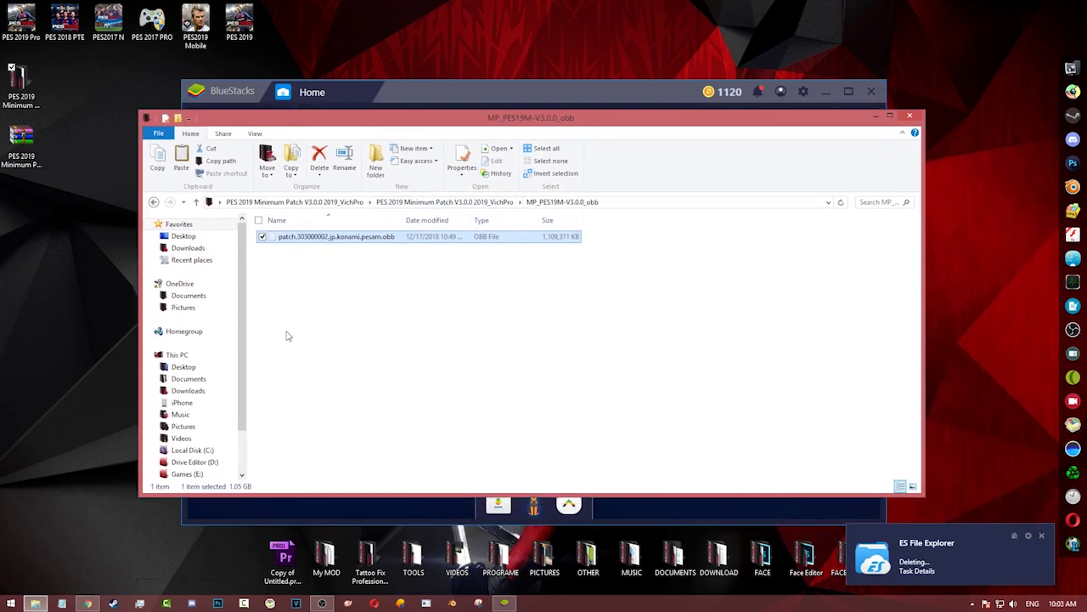
{"action": "left_click", "coordinate": [192, 450]}
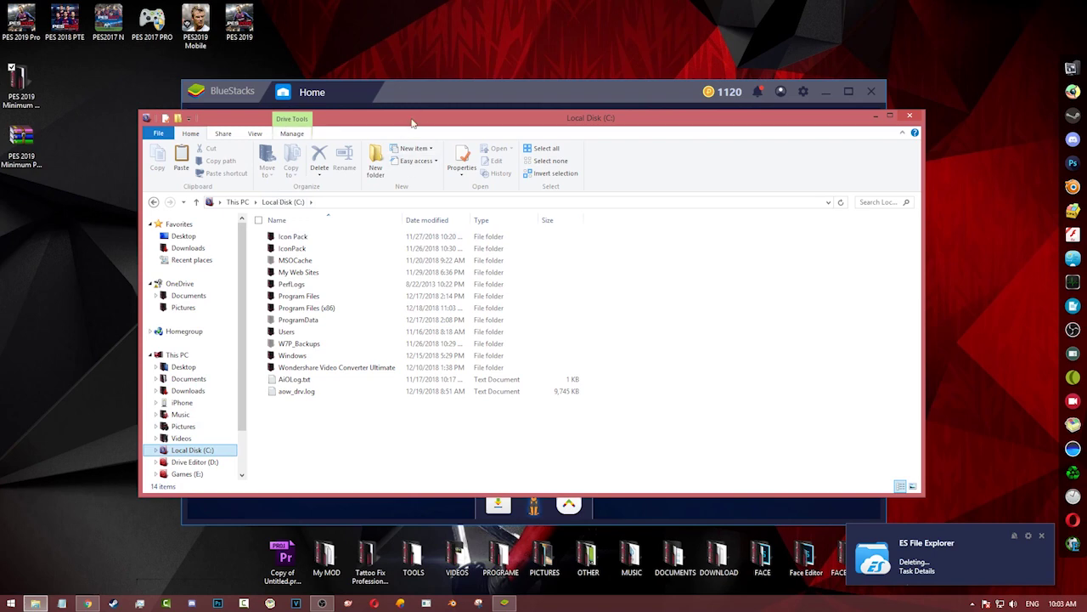
{"action": "left_click_drag", "start_coordinate": [429, 113], "coordinate": [447, 90]}
{"action": "left_click_drag", "start_coordinate": [312, 406], "coordinate": [323, 209]}
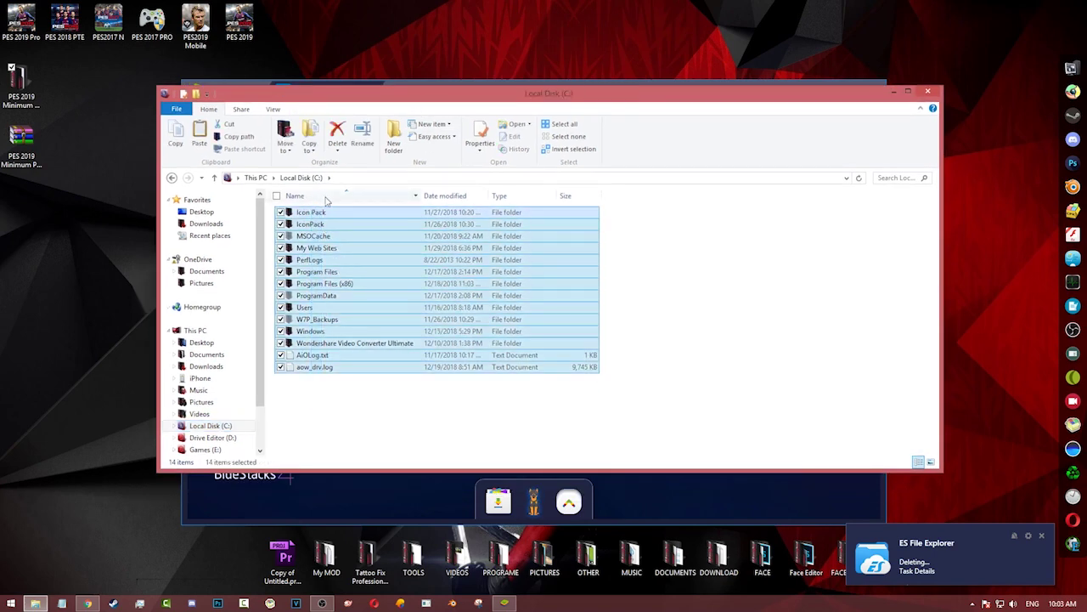
{"action": "left_click", "coordinate": [327, 320]}
{"action": "left_click", "coordinate": [323, 298]}
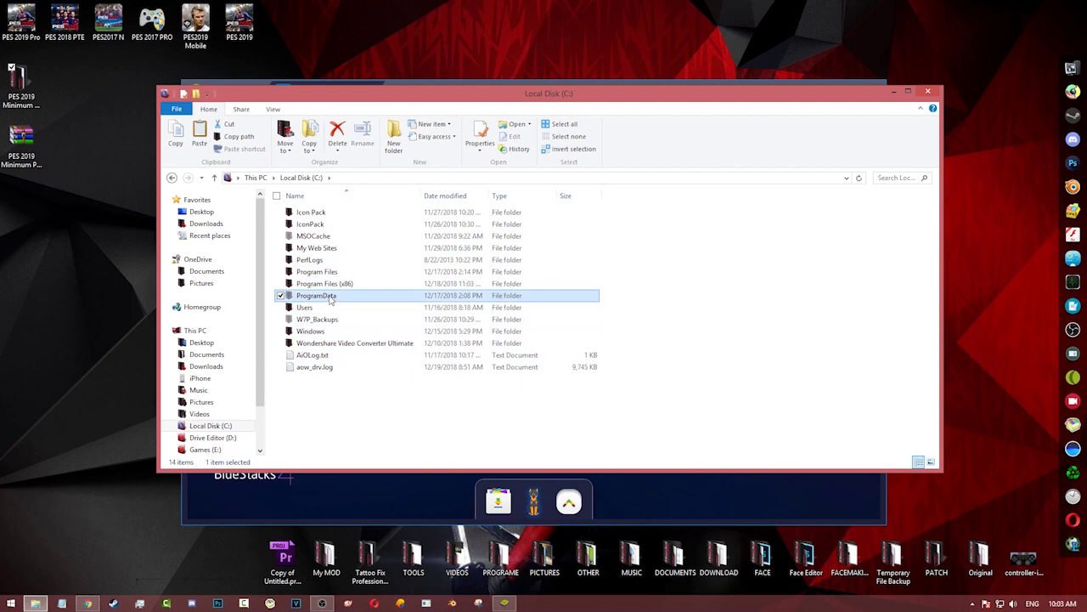
Turn the display of hidden items off and back on for Local Disk (C:).
{"action": "left_click", "coordinate": [272, 111]}
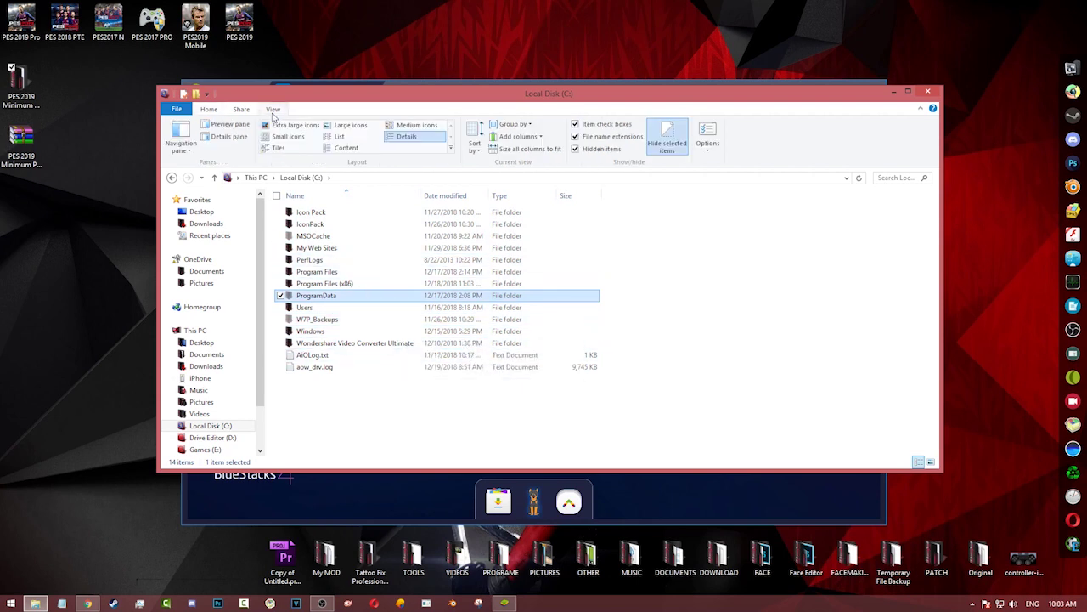
{"action": "left_click", "coordinate": [578, 149]}
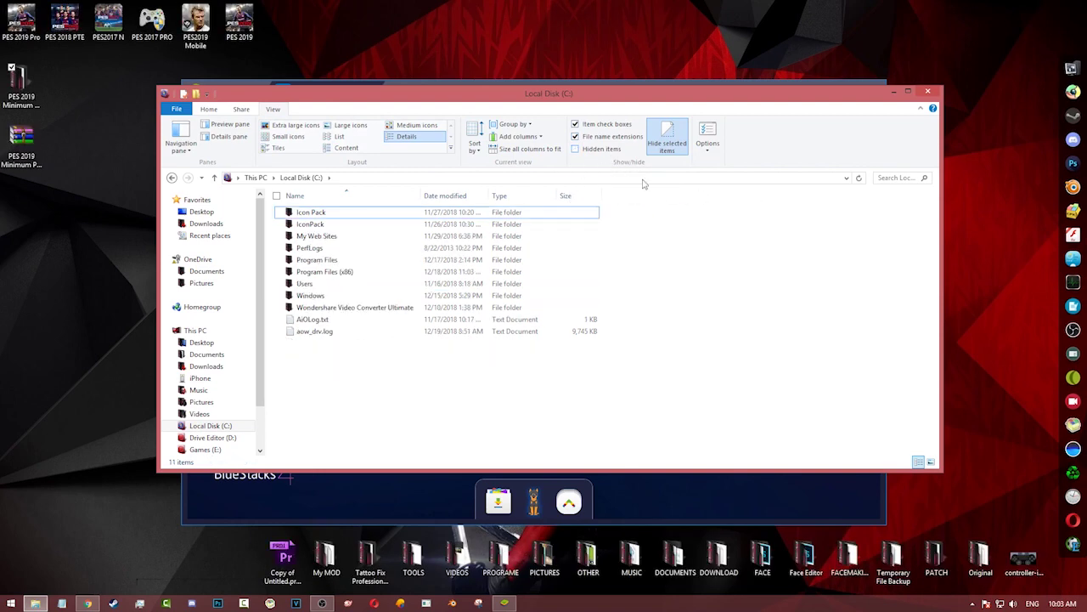
{"action": "left_click_drag", "start_coordinate": [323, 374], "coordinate": [605, 203]}
{"action": "left_click", "coordinate": [579, 149]}
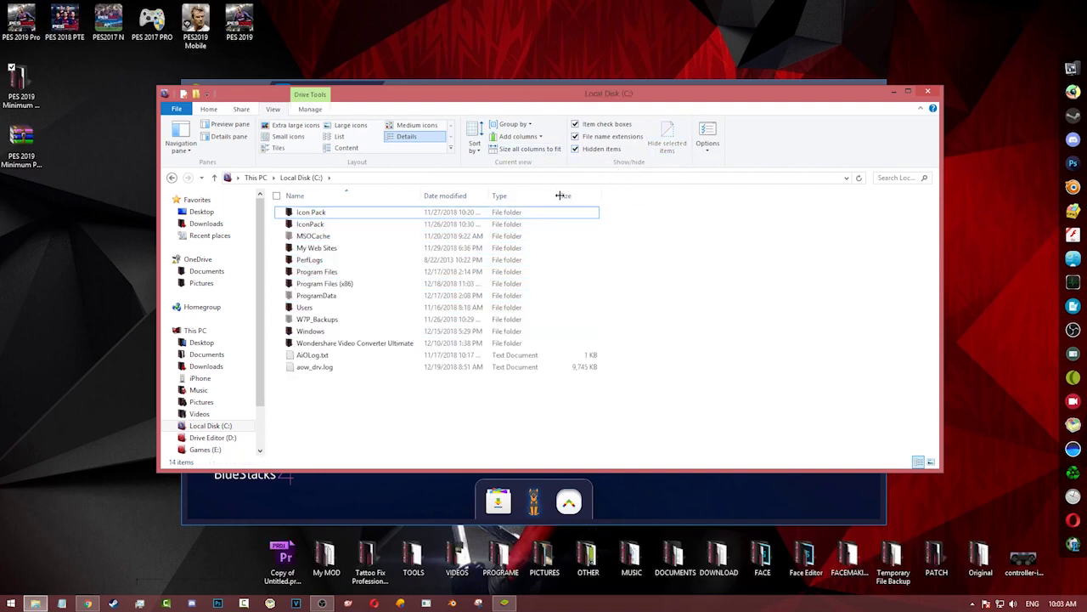
Open the BlueStacks shared folder at ProgramData > BlueStacks > Engine > UserData > SharedFolder.
{"action": "left_click", "coordinate": [336, 297]}
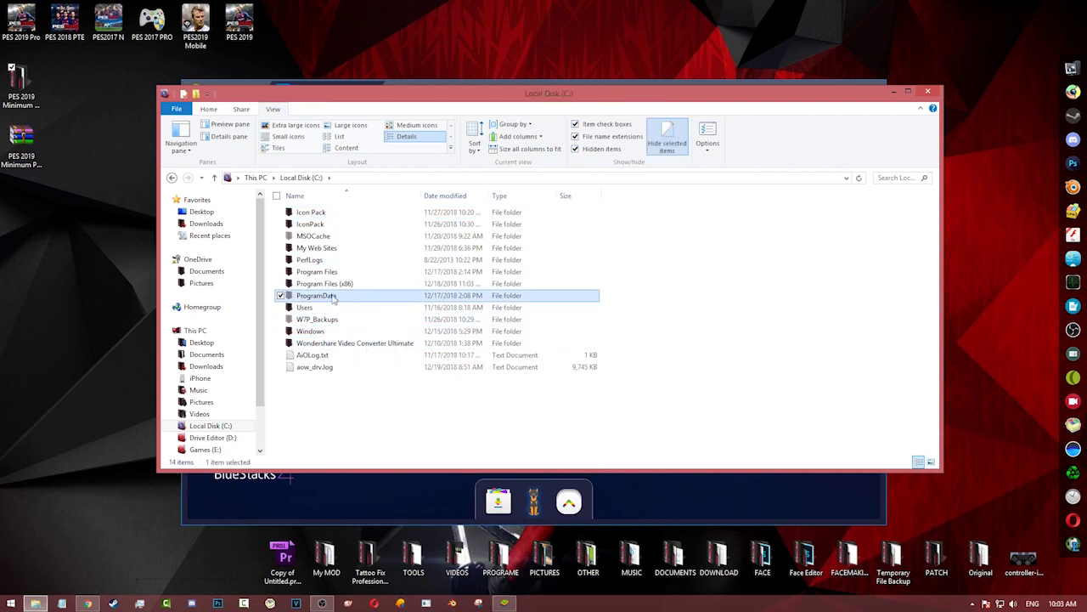
{"action": "double_click", "coordinate": [332, 297]}
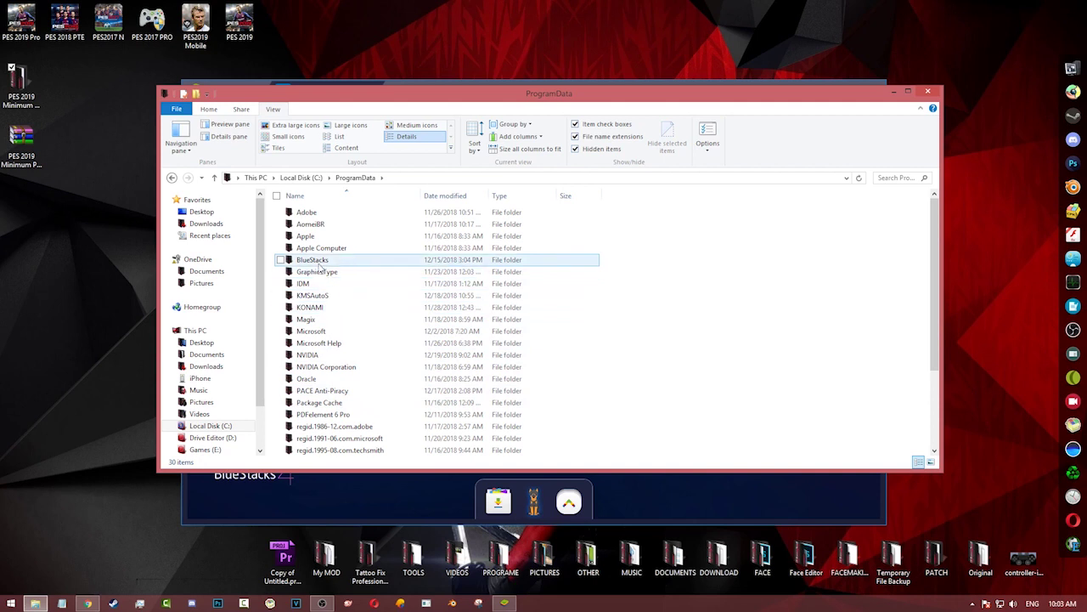
{"action": "double_click", "coordinate": [314, 262]}
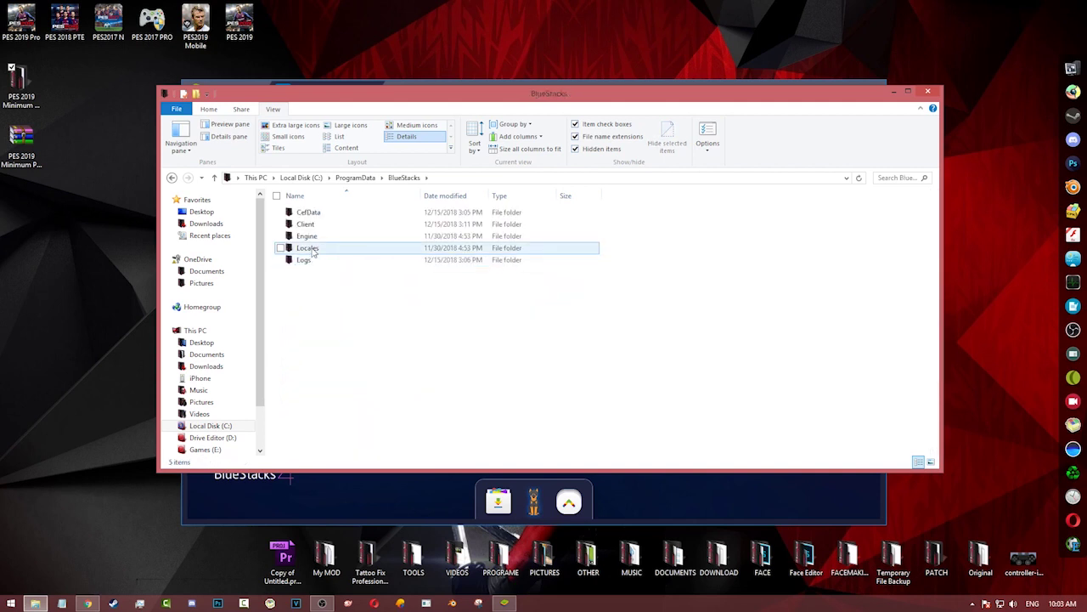
{"action": "double_click", "coordinate": [311, 236]}
{"action": "left_click", "coordinate": [312, 238]}
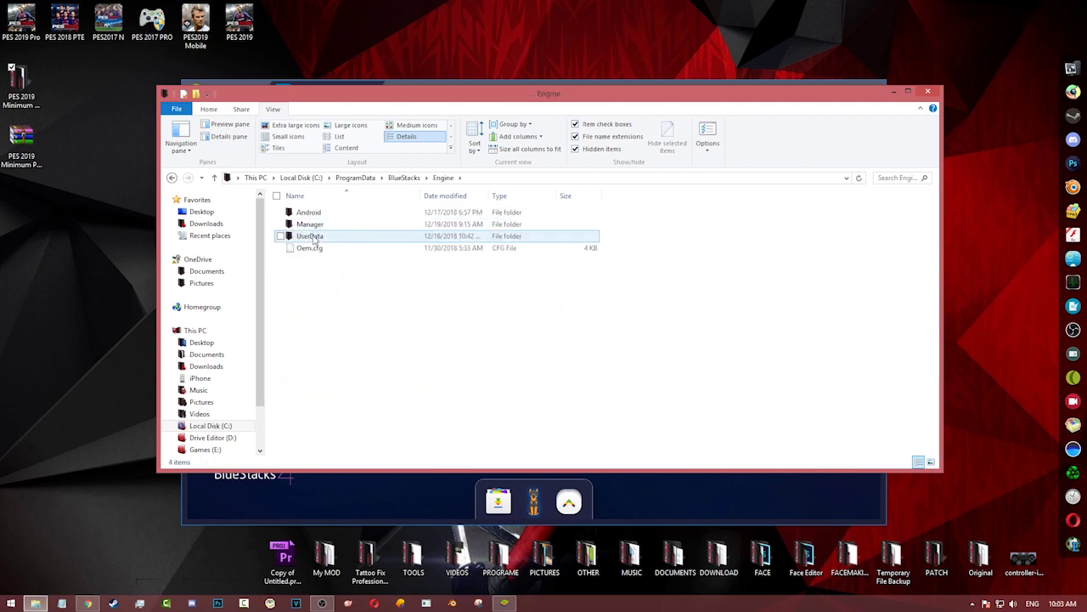
{"action": "double_click", "coordinate": [338, 237]}
{"action": "left_click", "coordinate": [398, 248]}
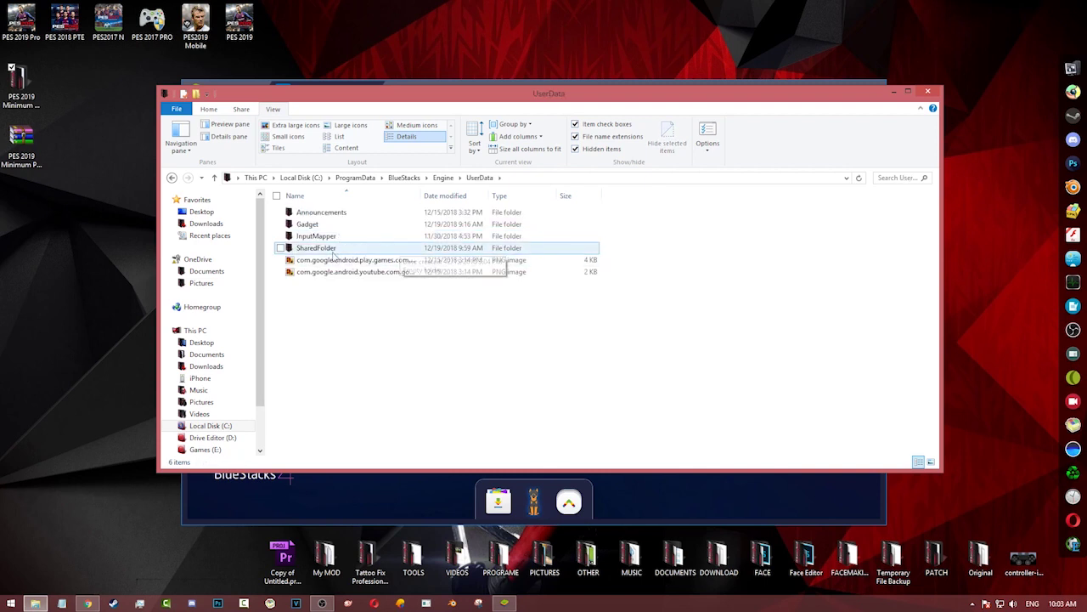
{"action": "double_click", "coordinate": [354, 253]}
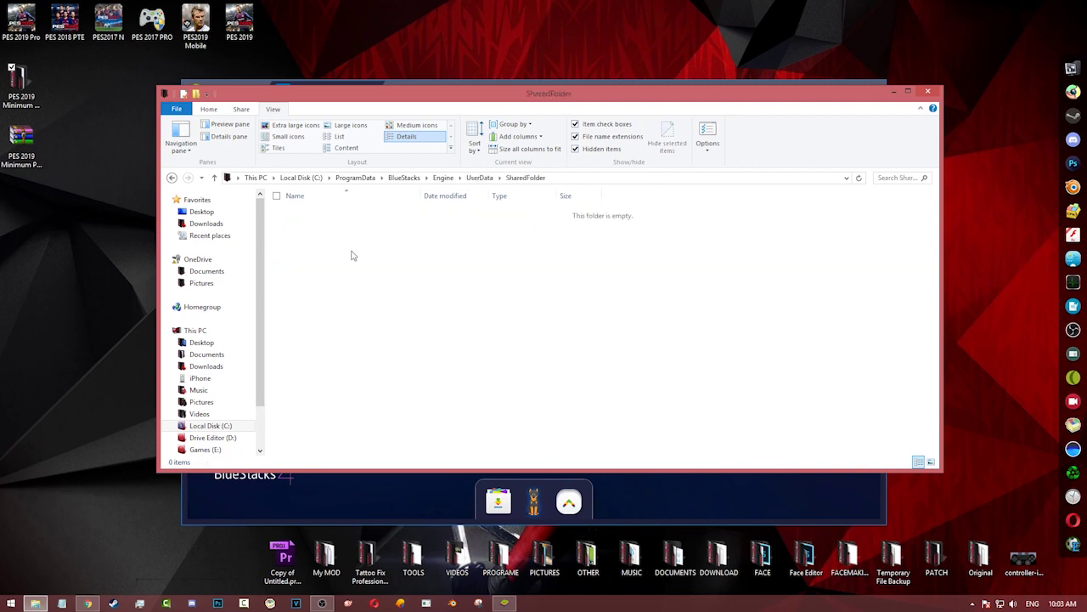
Paste patch.303000002.jp.konami.pesam.obb into the BlueStacks SharedFolder and close the folder window.
{"action": "right_click", "coordinate": [352, 252]}
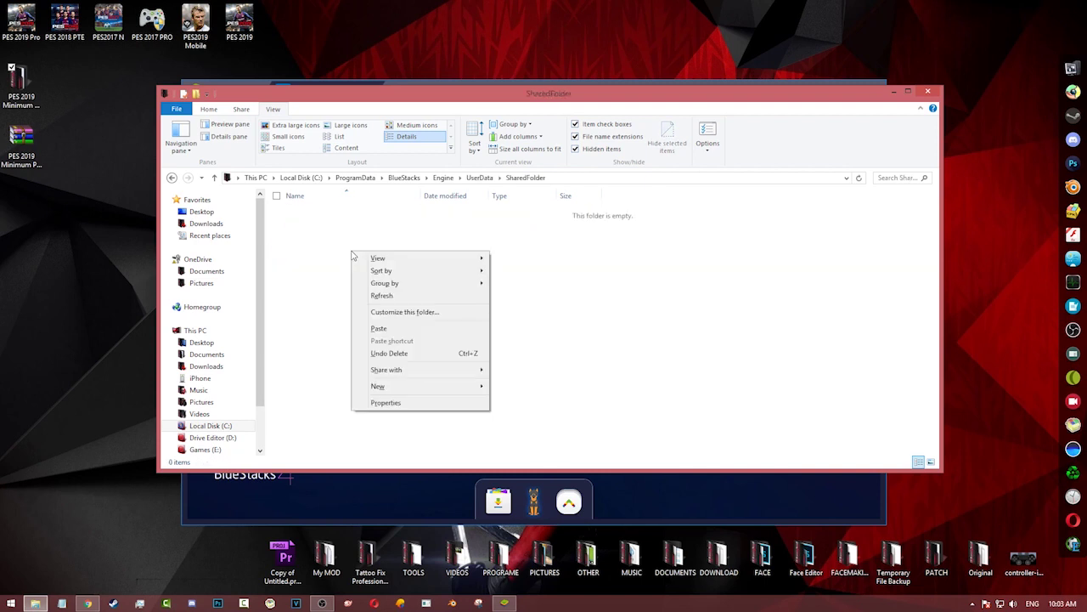
{"action": "left_click", "coordinate": [414, 330]}
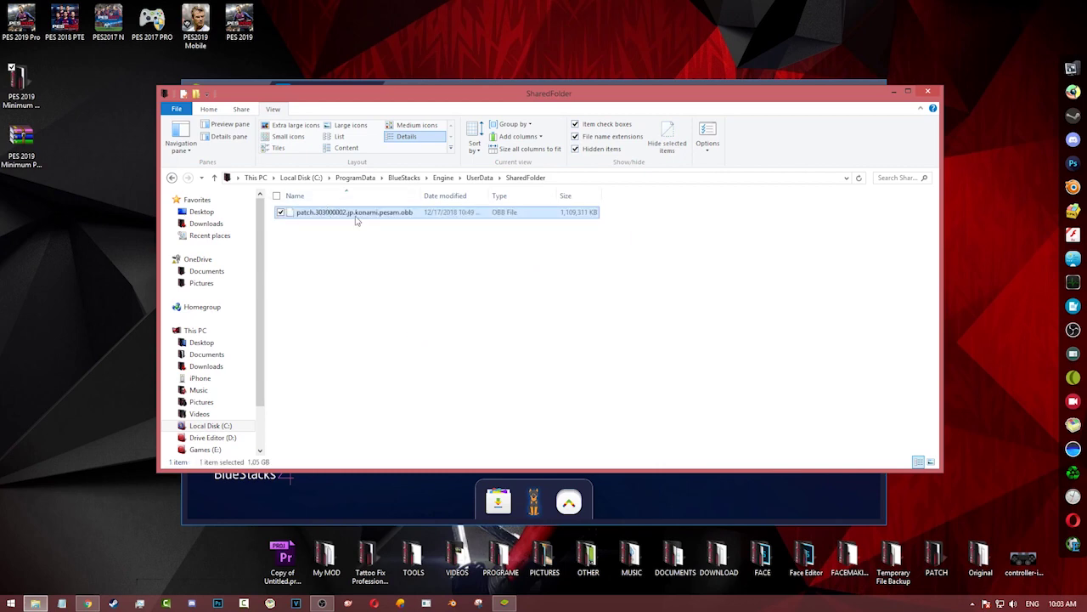
{"action": "left_click_drag", "start_coordinate": [839, 97], "coordinate": [811, 132]}
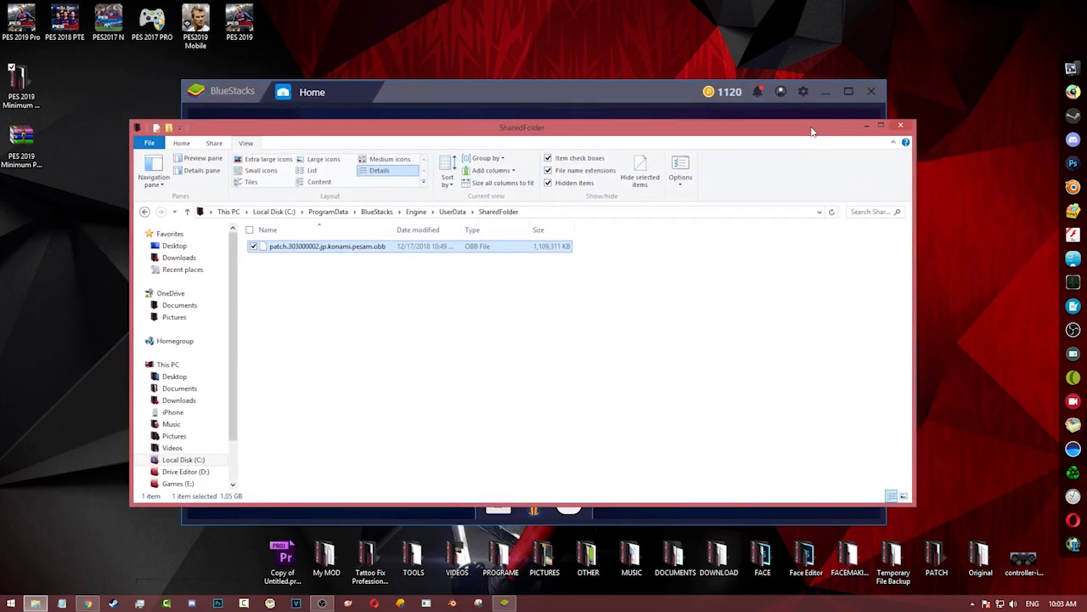
{"action": "left_click", "coordinate": [901, 128]}
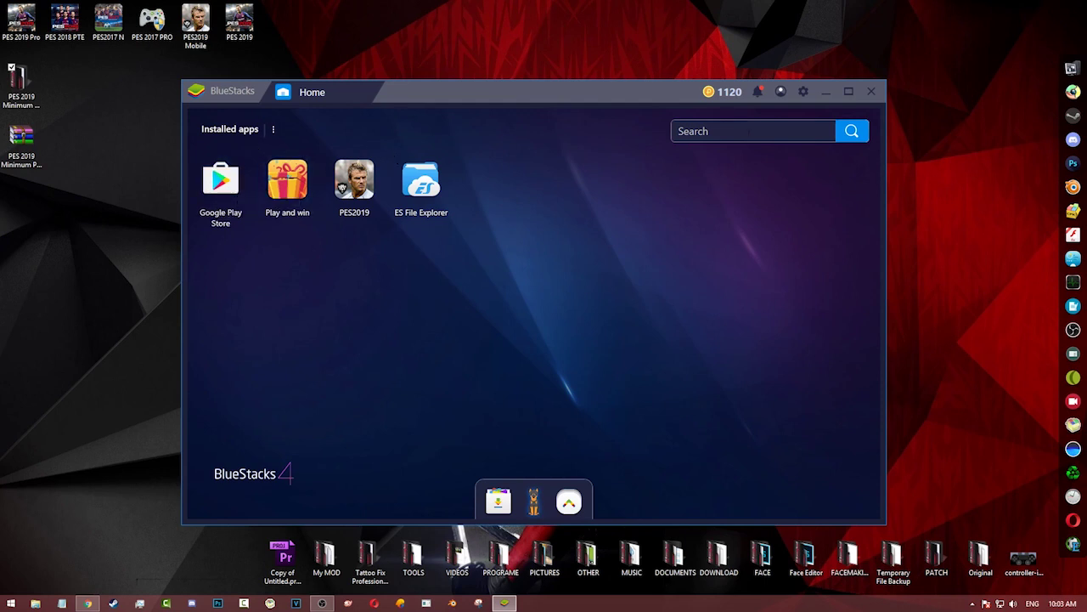
{"action": "left_click", "coordinate": [747, 131]}
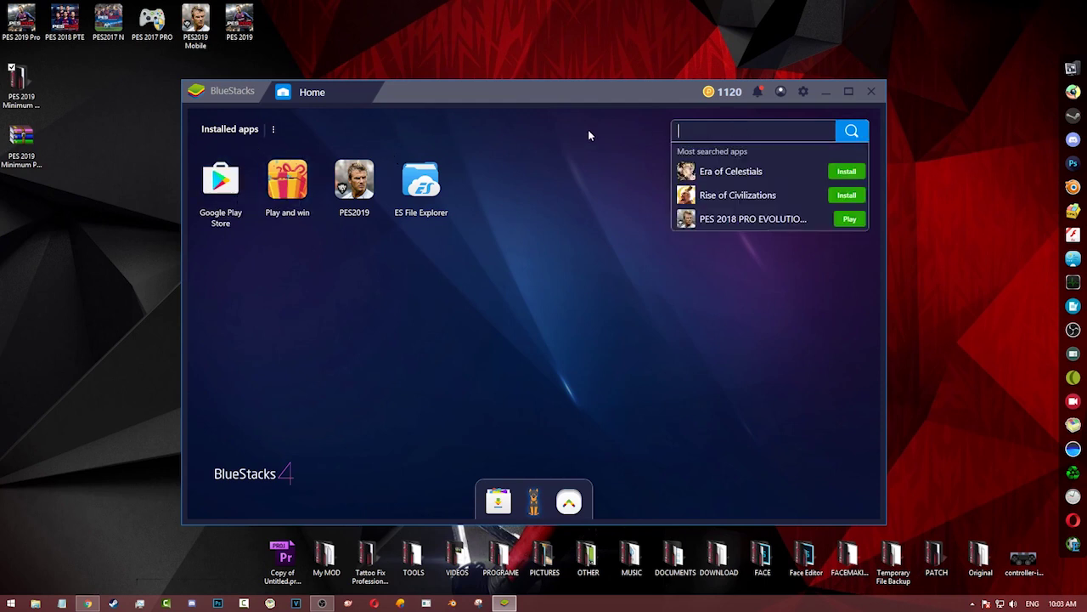
{"action": "left_click", "coordinate": [527, 152]}
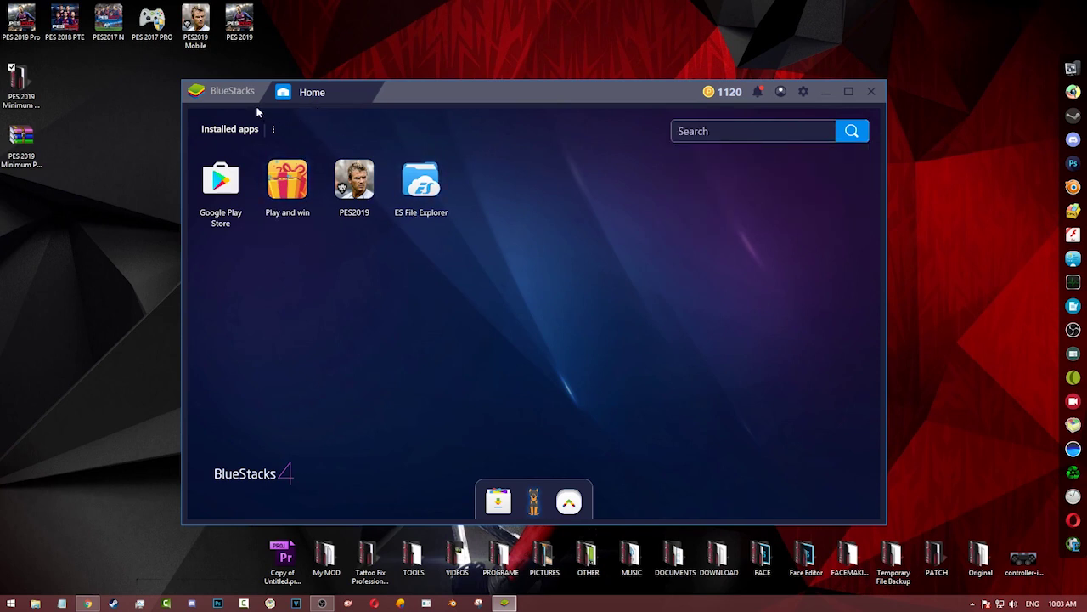
{"action": "left_click", "coordinate": [805, 90]}
{"action": "left_click", "coordinate": [623, 138]}
Open Google Play Store in BlueStacks and clear all pending Android notifications.
{"action": "left_click", "coordinate": [215, 177]}
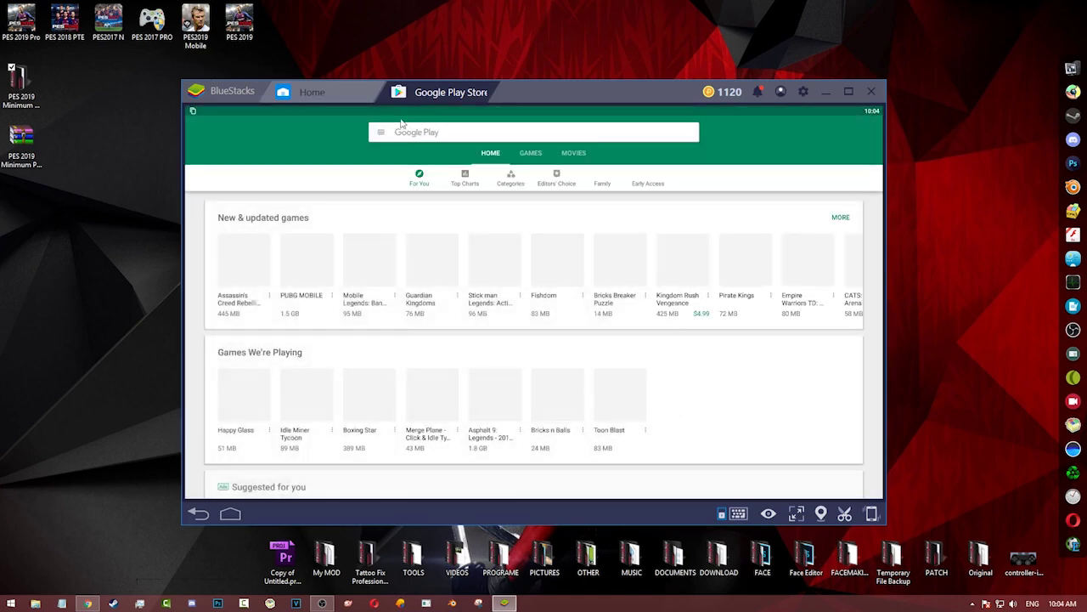
{"action": "left_click_drag", "start_coordinate": [403, 124], "coordinate": [367, 292]}
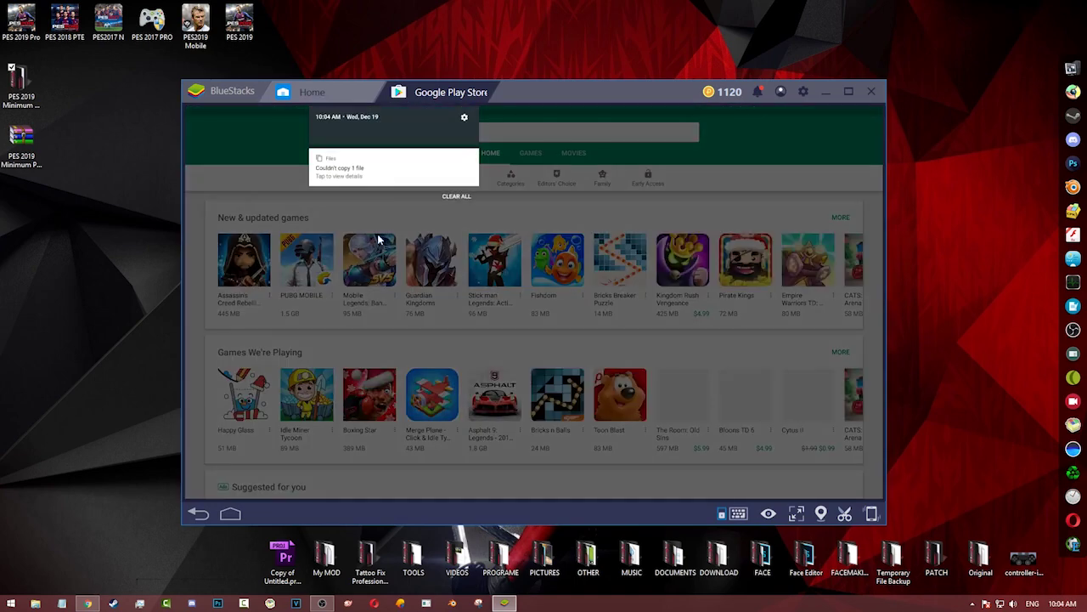
{"action": "left_click", "coordinate": [460, 198]}
Open Android Settings from the notification shade and maximize the BlueStacks window.
{"action": "left_click_drag", "start_coordinate": [401, 117], "coordinate": [382, 257]}
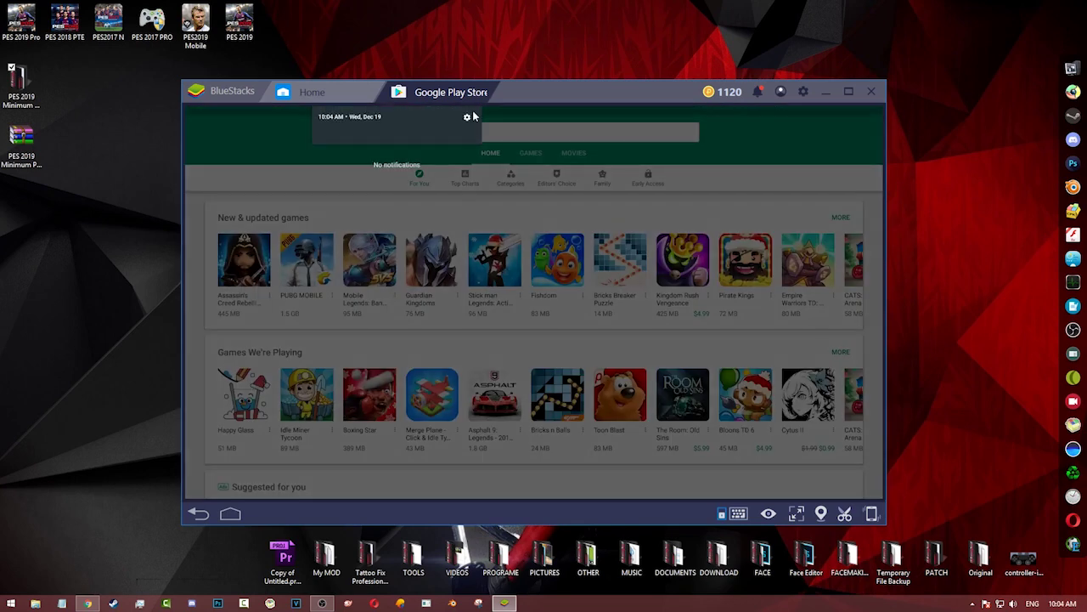
{"action": "left_click", "coordinate": [466, 114]}
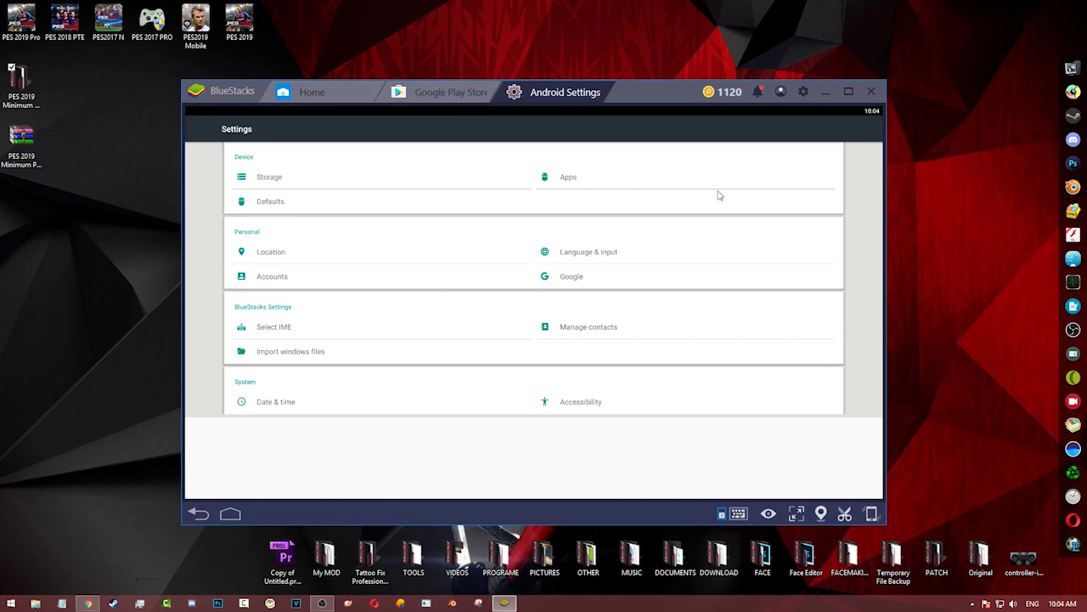
{"action": "left_click", "coordinate": [851, 92]}
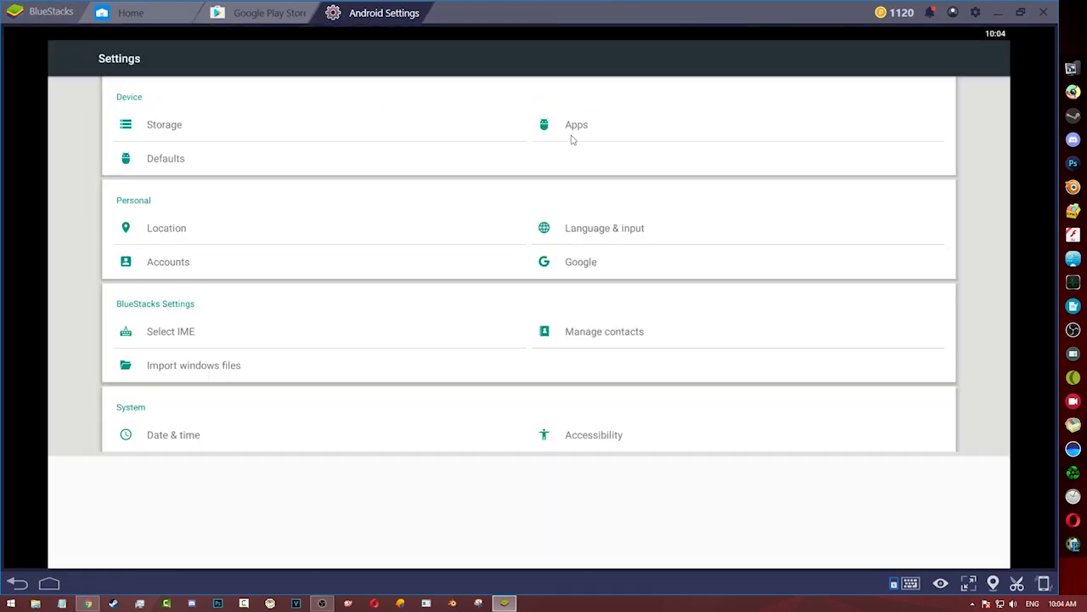
Explore the internal shared storage and open SM-G955F > windows > BstSharedFolder.
{"action": "left_click", "coordinate": [161, 129]}
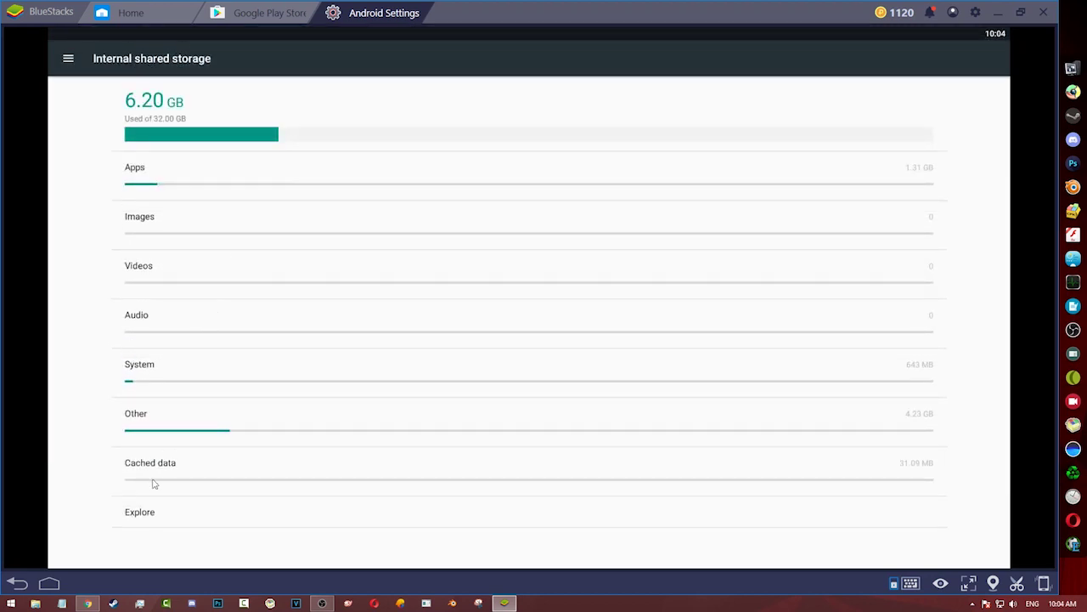
{"action": "left_click", "coordinate": [146, 511]}
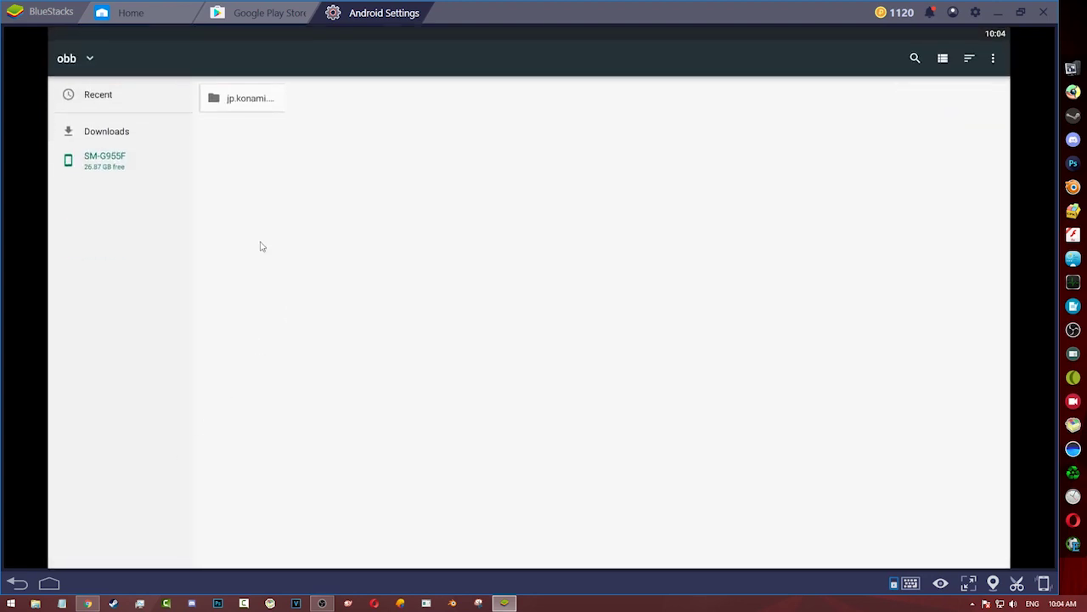
{"action": "left_click", "coordinate": [104, 161]}
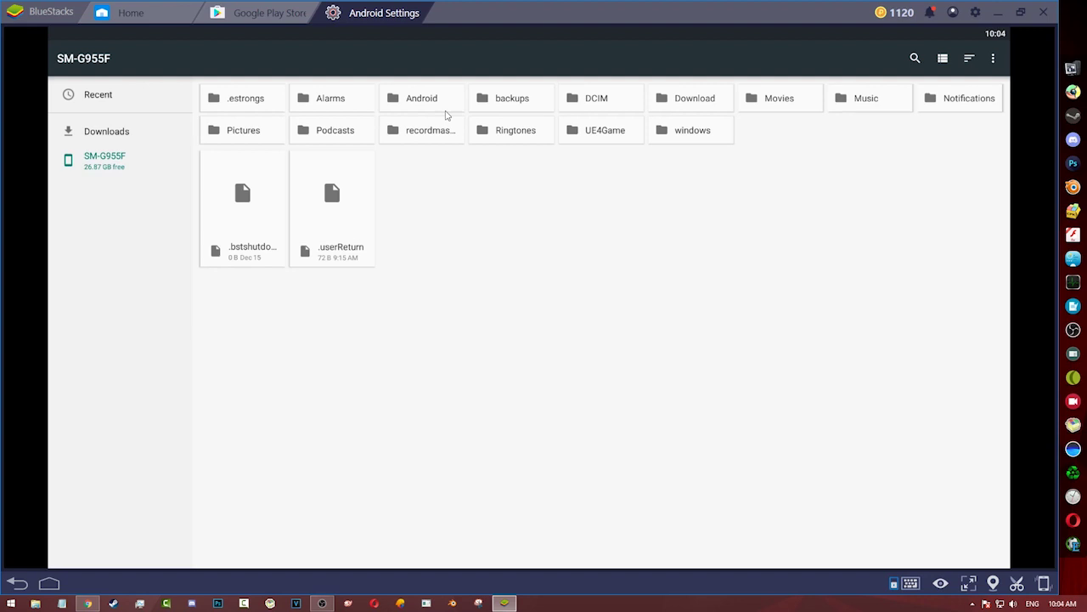
{"action": "left_click", "coordinate": [691, 131]}
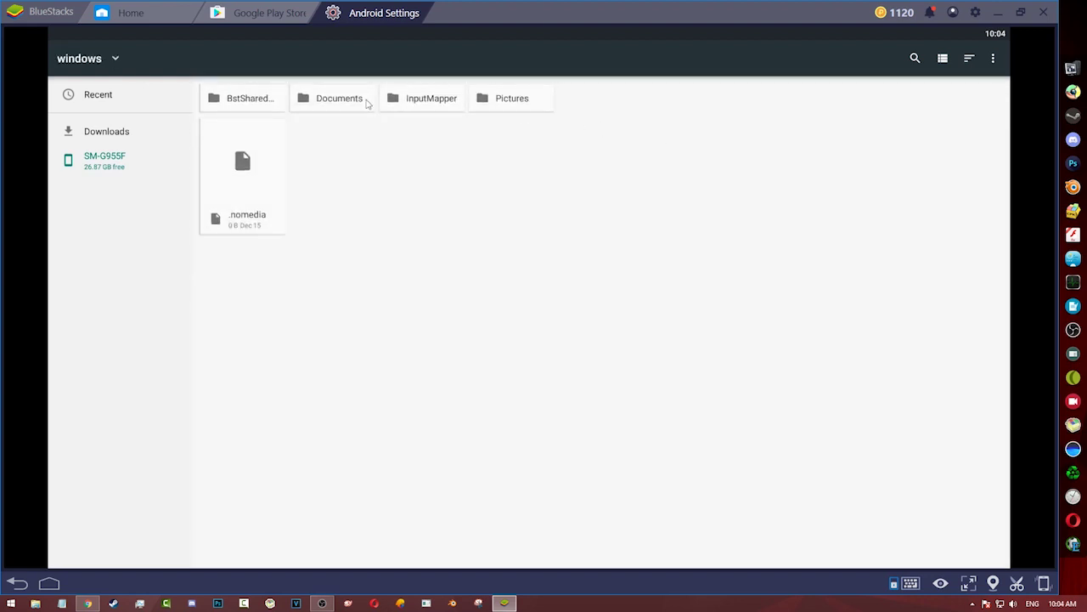
{"action": "left_click", "coordinate": [236, 100]}
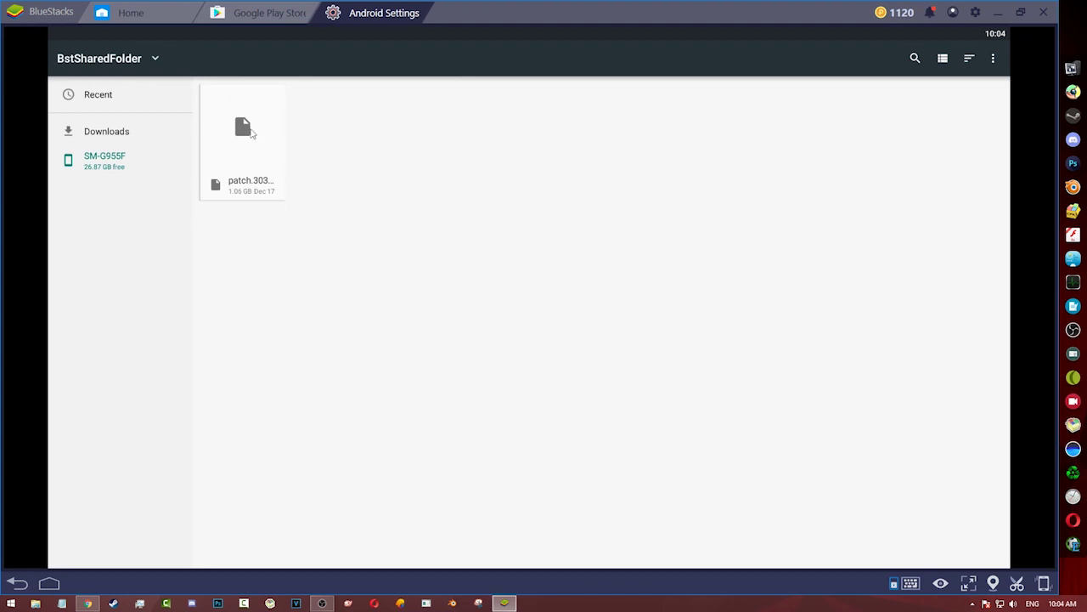
{"action": "left_click", "coordinate": [252, 132]}
{"action": "left_click", "coordinate": [999, 59]}
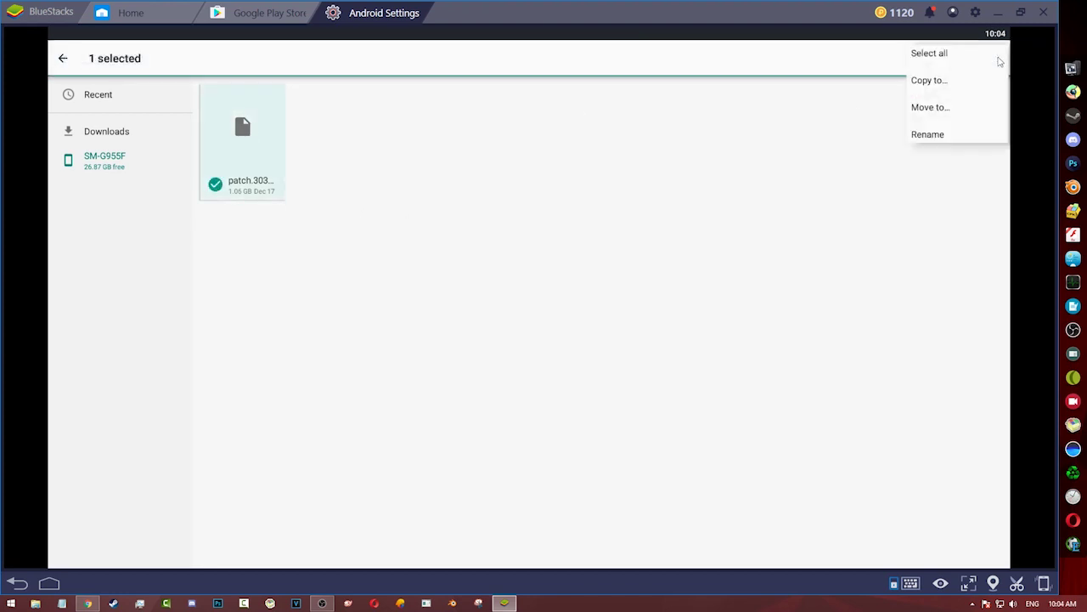
{"action": "left_click", "coordinate": [925, 113]}
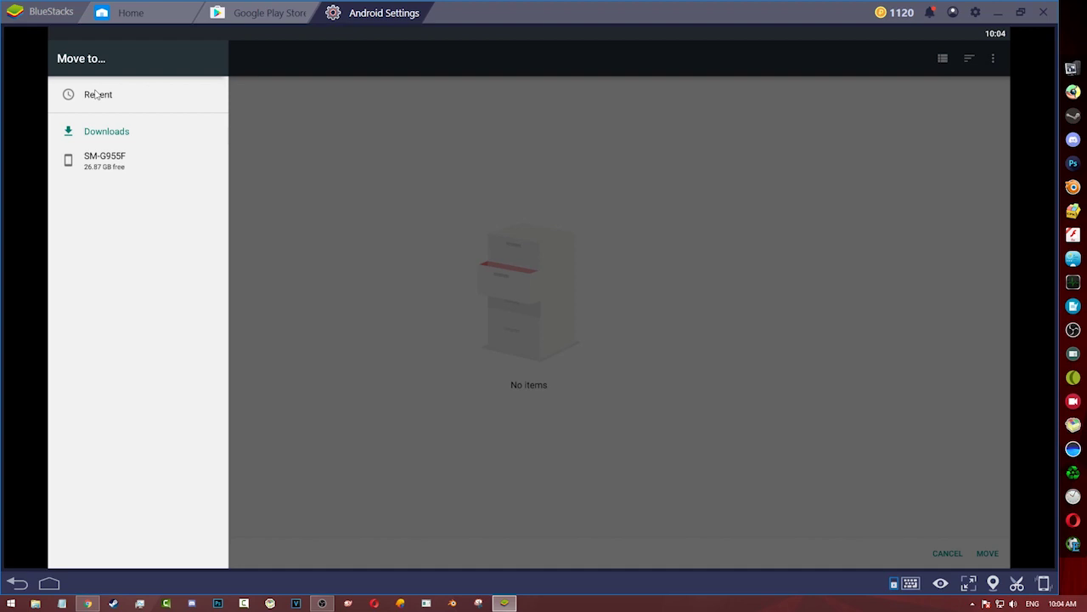
{"action": "left_click", "coordinate": [308, 144]}
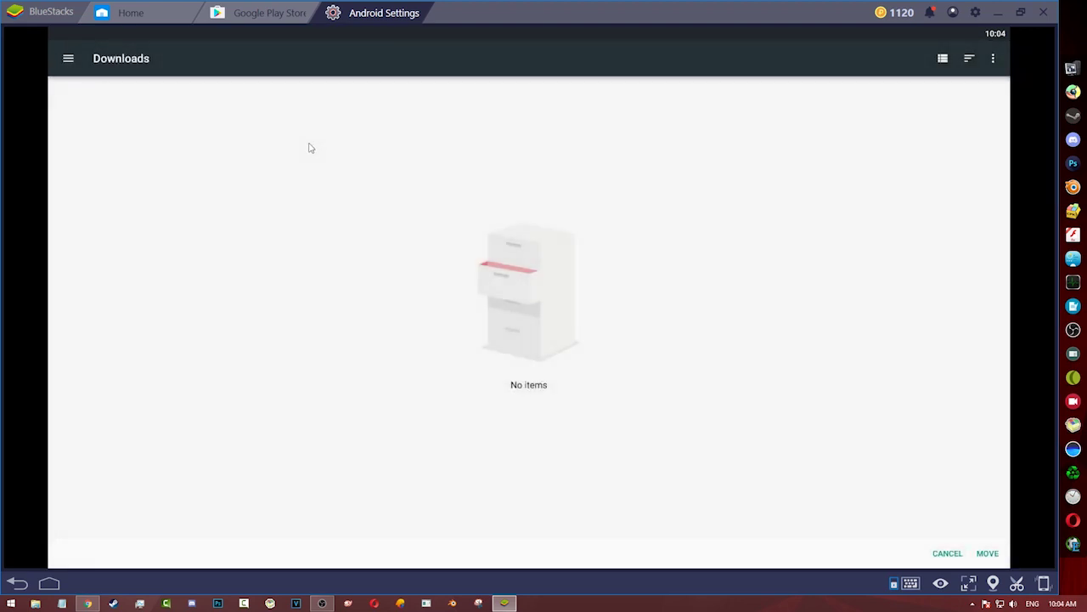
{"action": "left_click", "coordinate": [77, 61]}
{"action": "left_click", "coordinate": [370, 122]}
{"action": "left_click", "coordinate": [948, 555]}
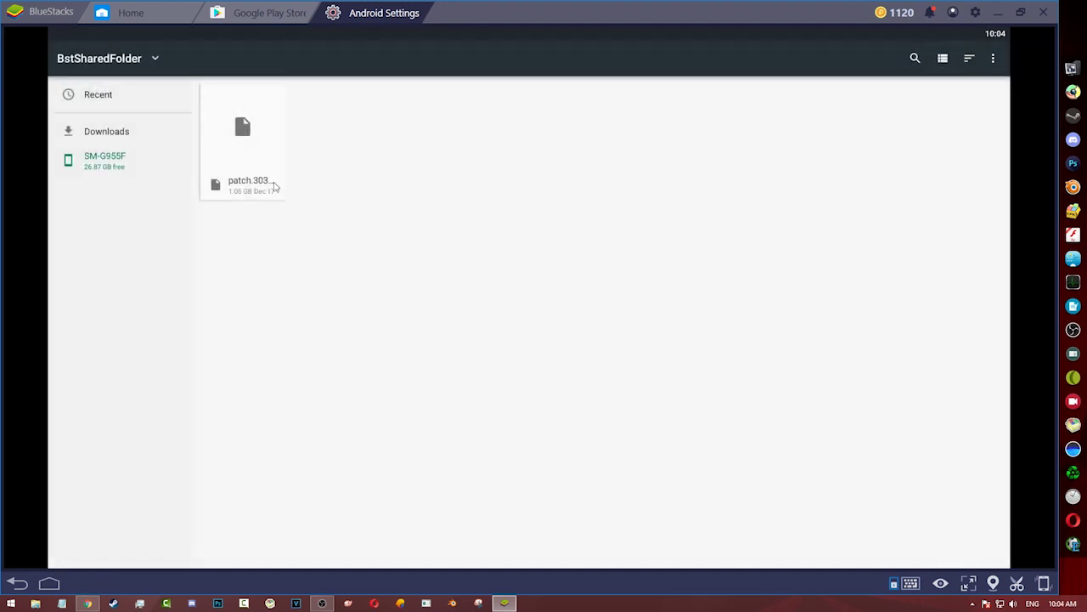
{"action": "left_click", "coordinate": [141, 60]}
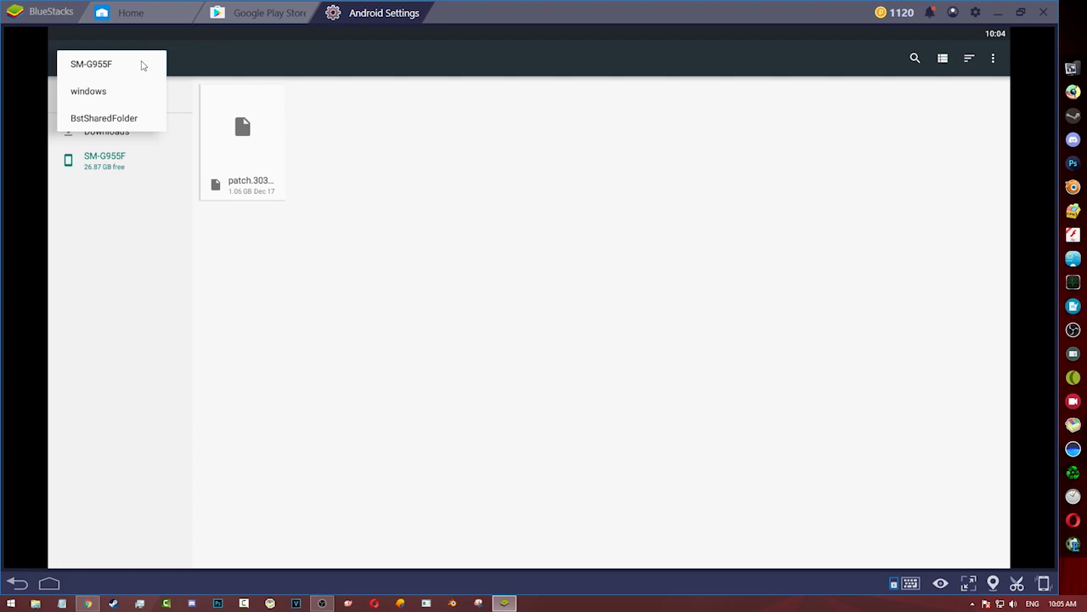
{"action": "left_click", "coordinate": [209, 51]}
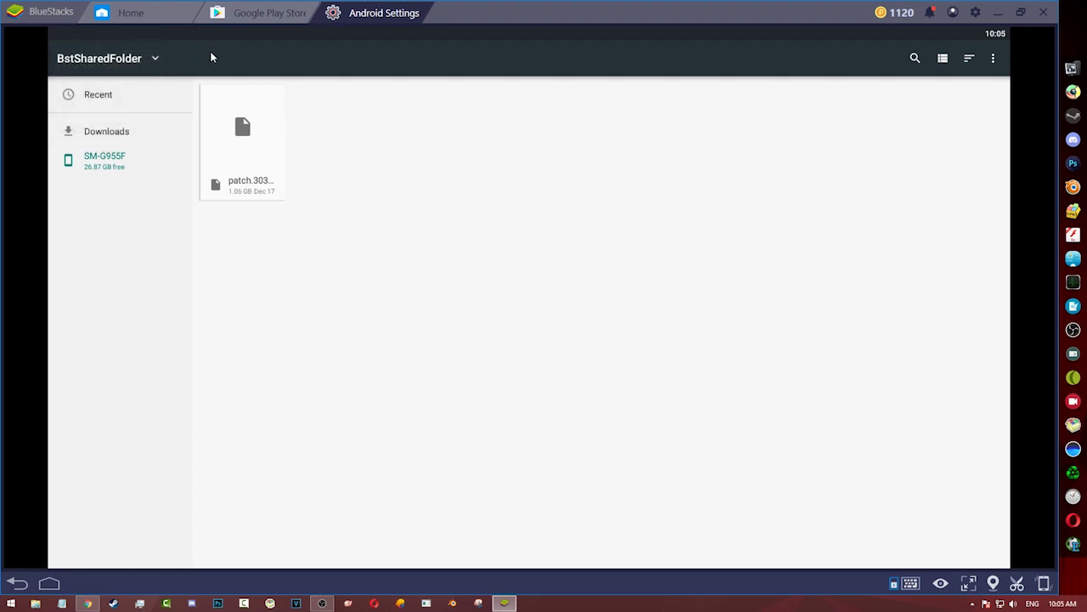
Move the patch .obb file from BstSharedFolder to the Download folder of SM-G955F and check the transfer and Downloads.
{"action": "left_click", "coordinate": [231, 140]}
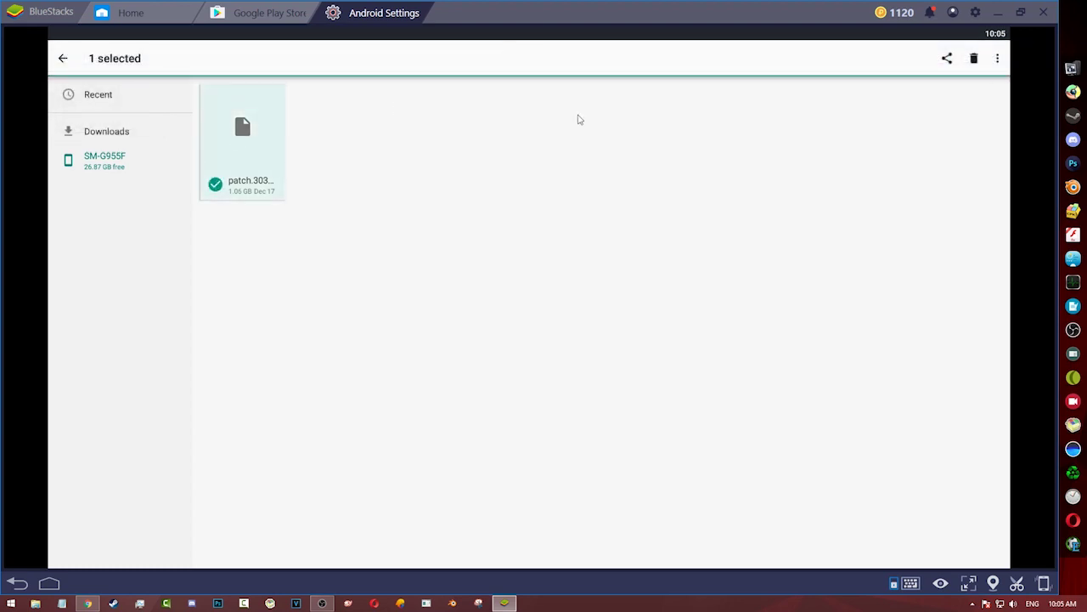
{"action": "left_click", "coordinate": [998, 58]}
{"action": "left_click", "coordinate": [954, 111]}
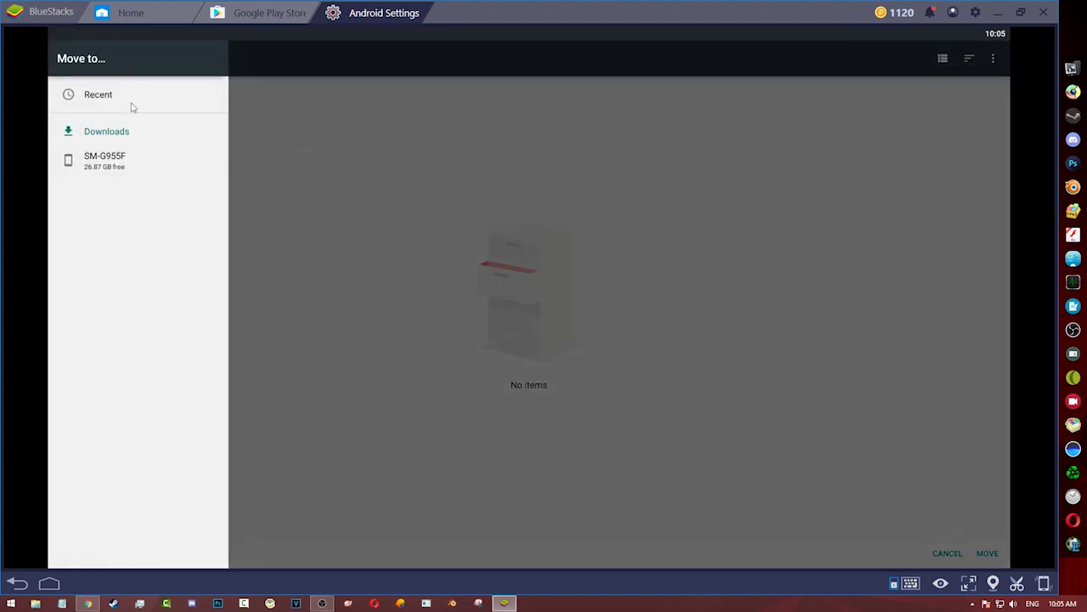
{"action": "left_click", "coordinate": [95, 160]}
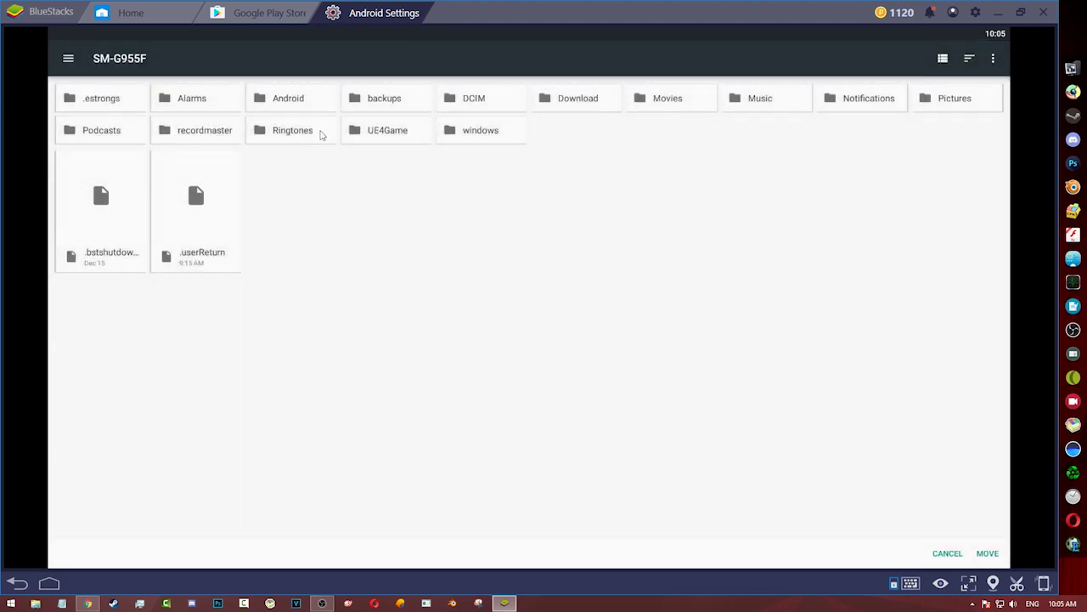
{"action": "left_click", "coordinate": [287, 98]}
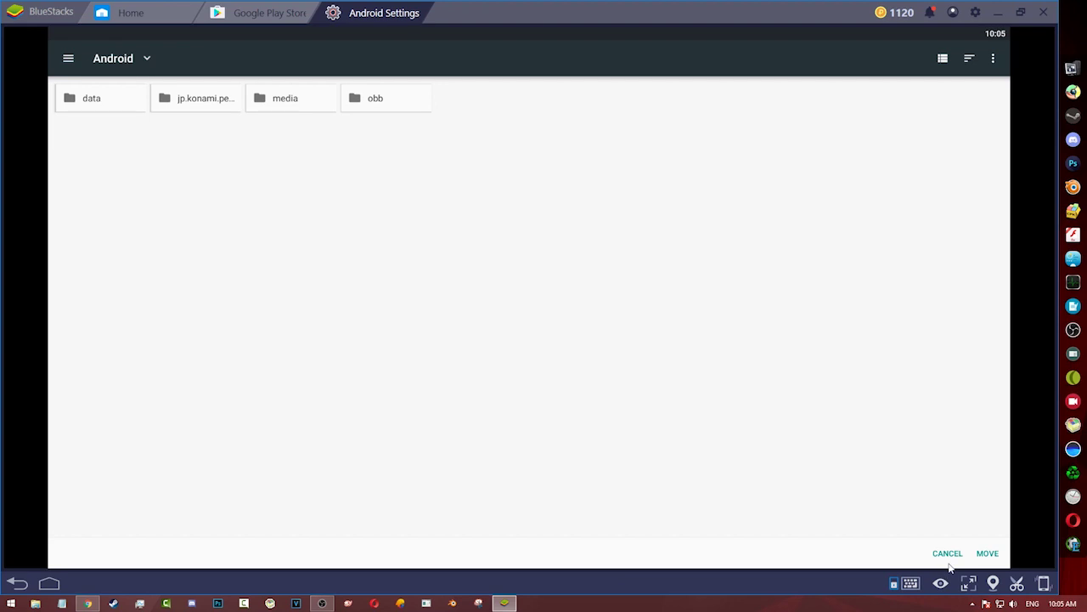
{"action": "left_click", "coordinate": [18, 584]}
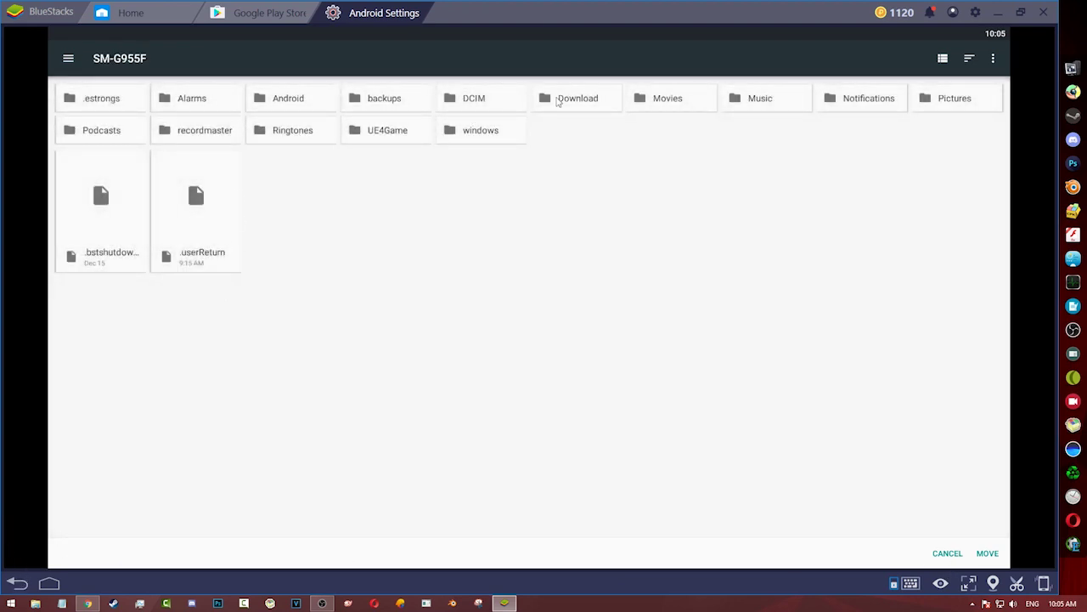
{"action": "left_click", "coordinate": [559, 99]}
{"action": "left_click", "coordinate": [985, 553]}
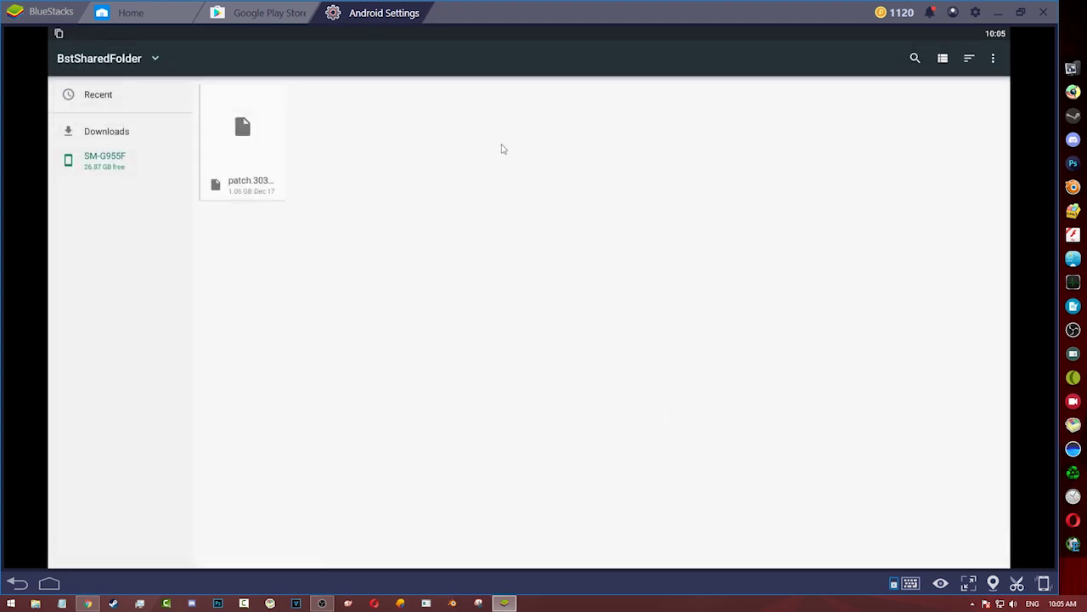
{"action": "left_click_drag", "start_coordinate": [325, 30], "coordinate": [281, 249]}
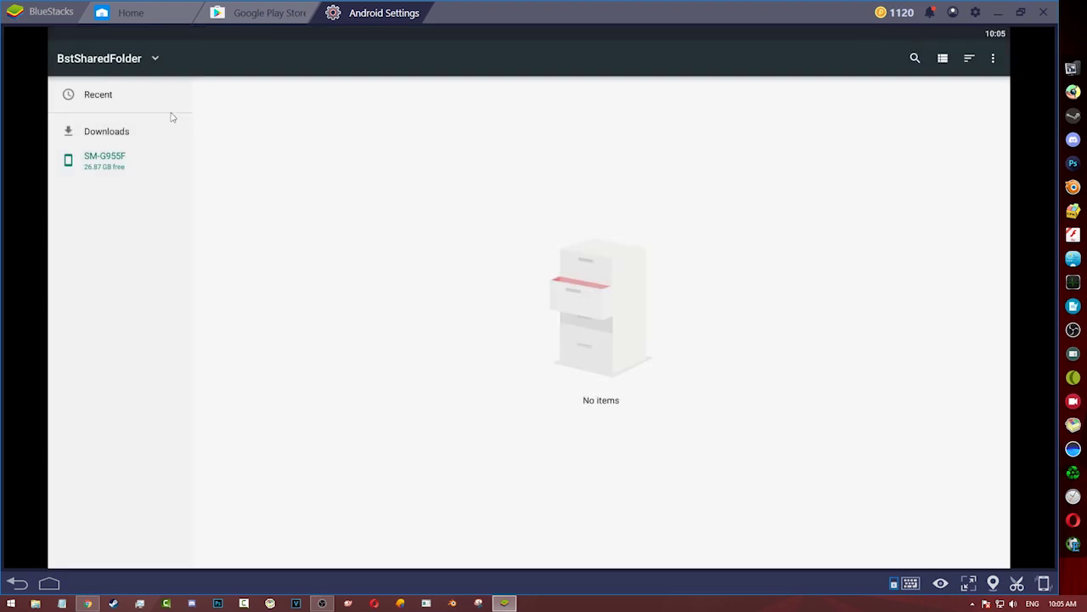
{"action": "left_click", "coordinate": [106, 130]}
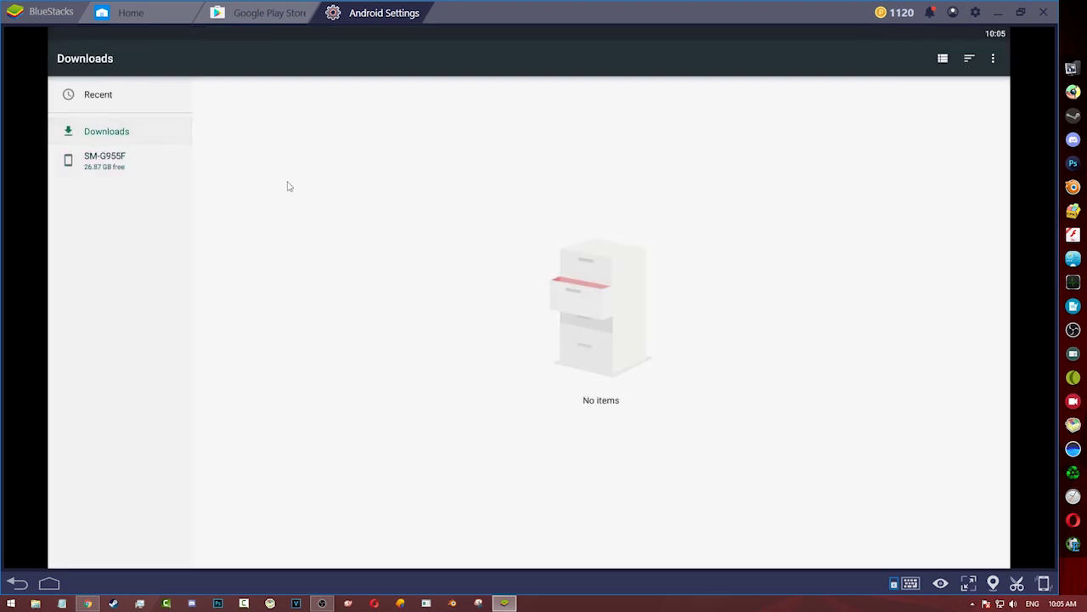
Return to the BlueStacks home screen and close Android Settings and Google Play Store.
{"action": "left_click", "coordinate": [48, 582]}
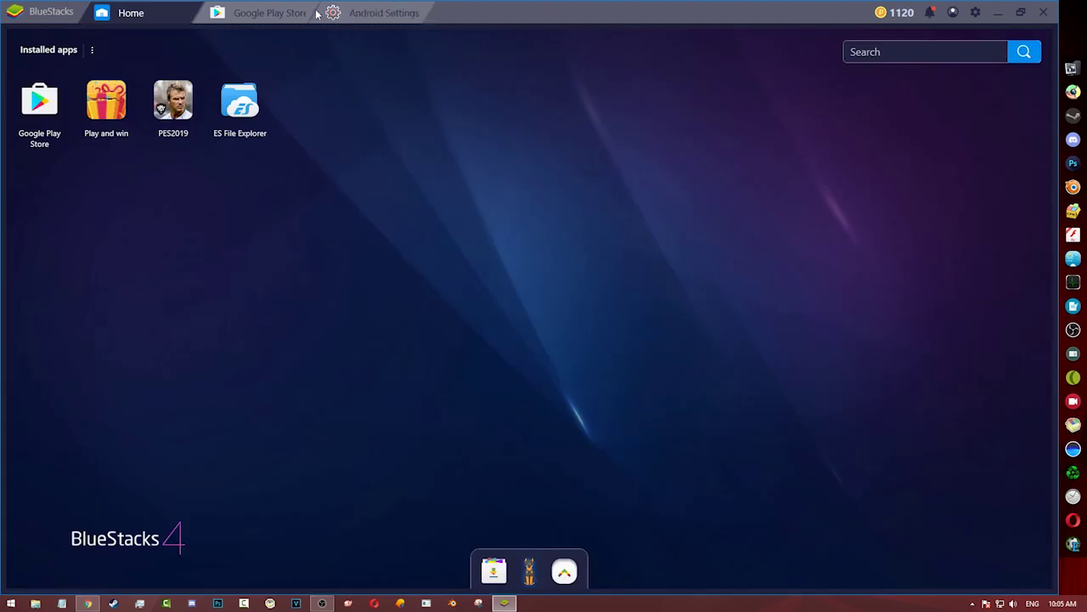
{"action": "left_click", "coordinate": [425, 7]}
{"action": "left_click", "coordinate": [310, 10]}
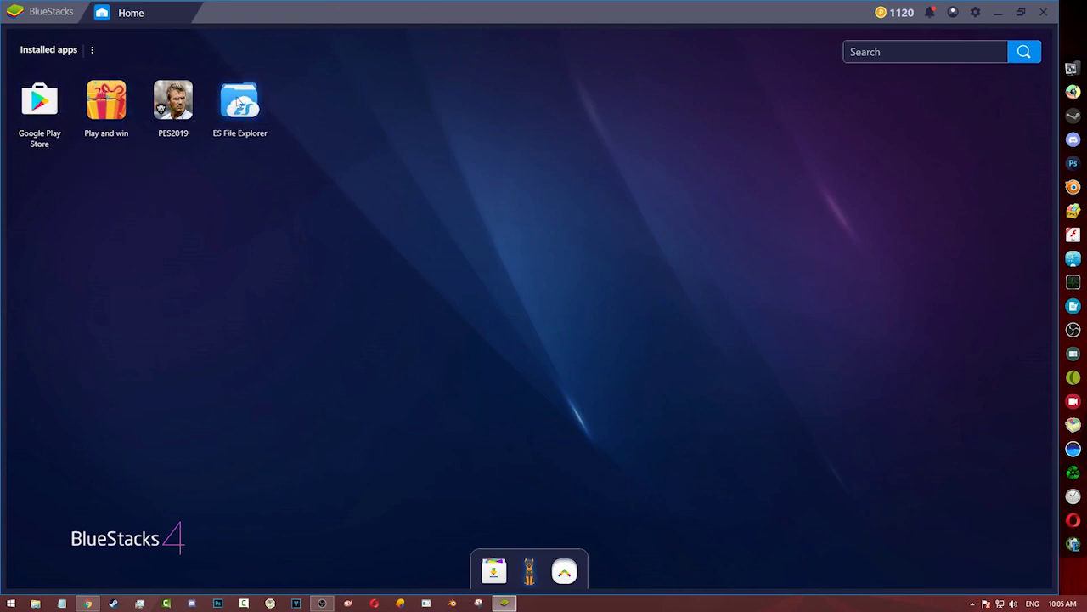
Open ES File Explorer and go to the Download folder in internal storage.
{"action": "left_click", "coordinate": [238, 100]}
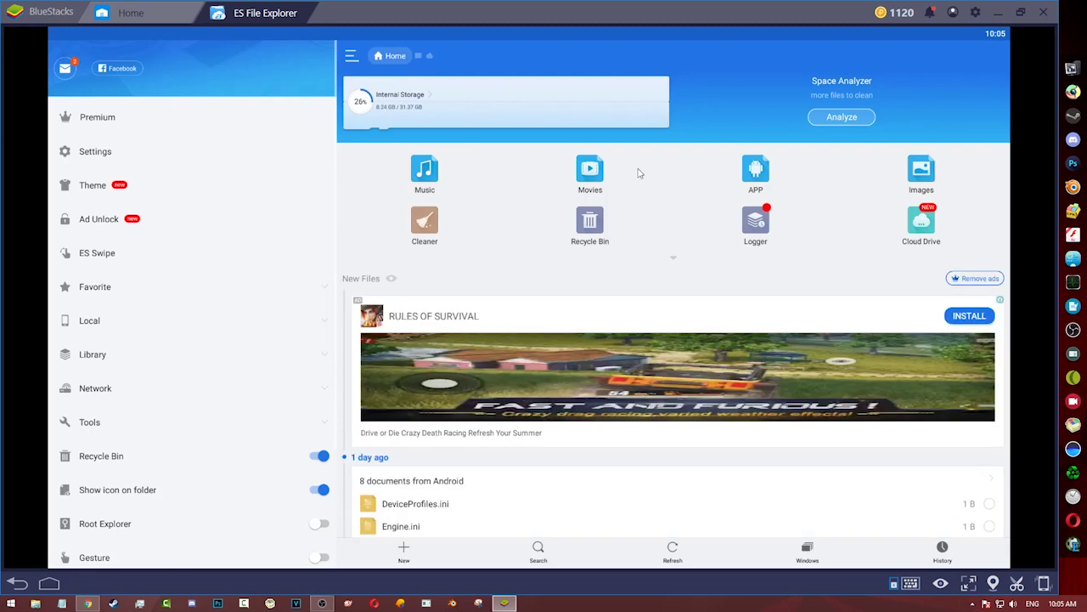
{"action": "left_click", "coordinate": [456, 105]}
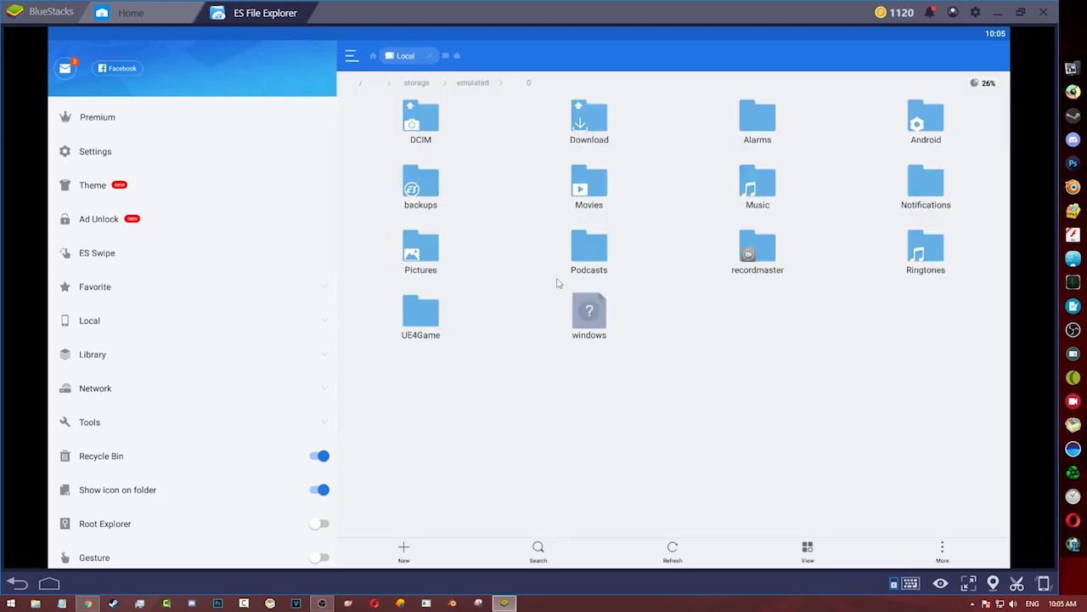
{"action": "left_click", "coordinate": [590, 124]}
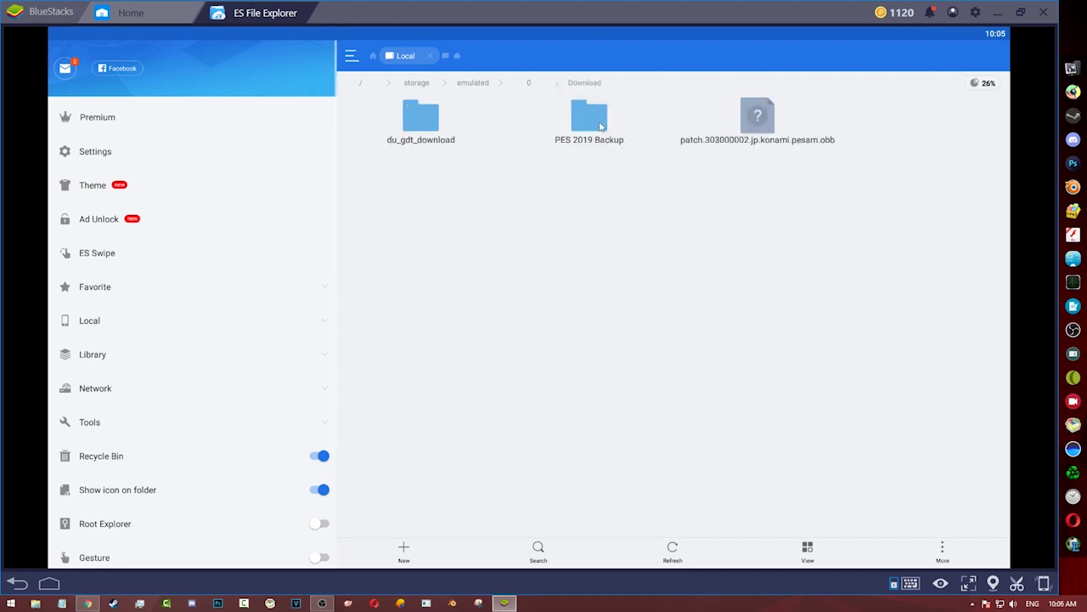
Move patch.303000002.jp.konami.pesam.obb from Download into Android > obb > jp.konami.pesam and dismiss the transfer notification.
{"action": "left_click", "coordinate": [782, 123]}
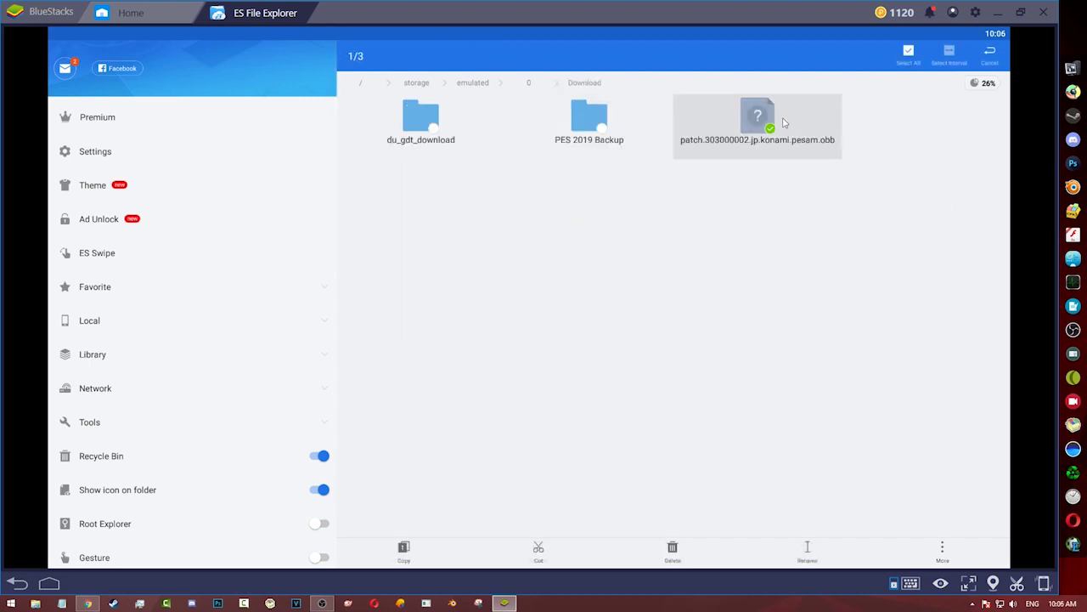
{"action": "left_click", "coordinate": [538, 552]}
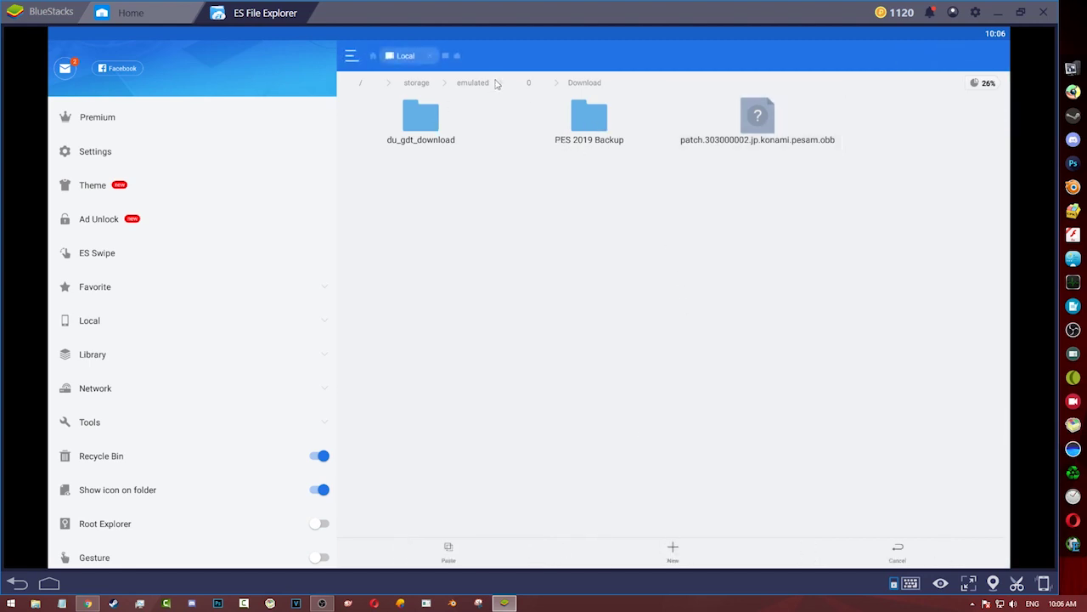
{"action": "left_click", "coordinate": [529, 83]}
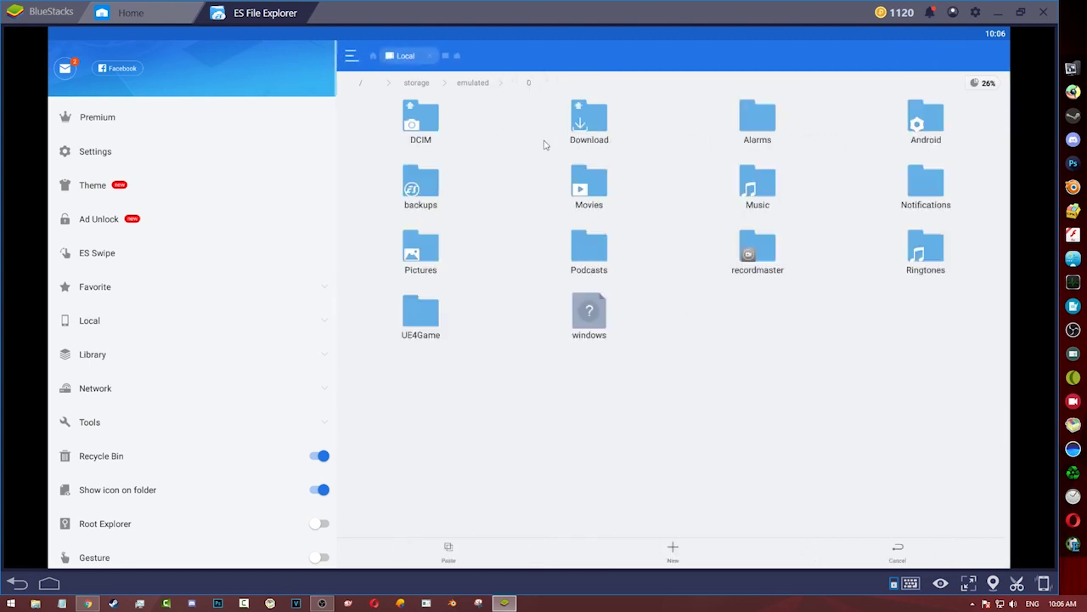
{"action": "left_click", "coordinate": [933, 115]}
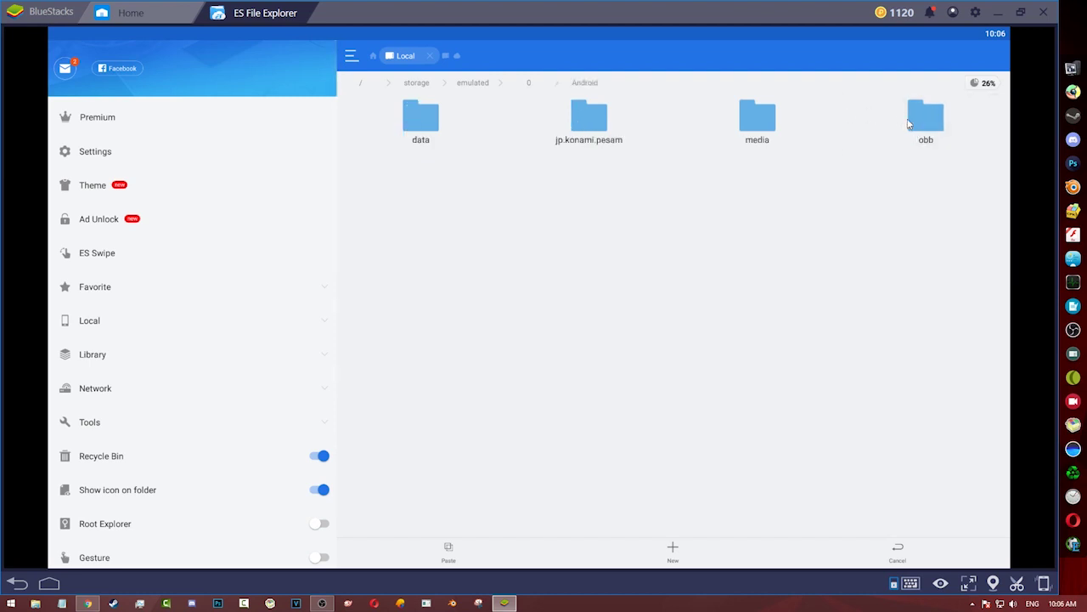
{"action": "left_click", "coordinate": [916, 115]}
{"action": "left_click", "coordinate": [415, 124]}
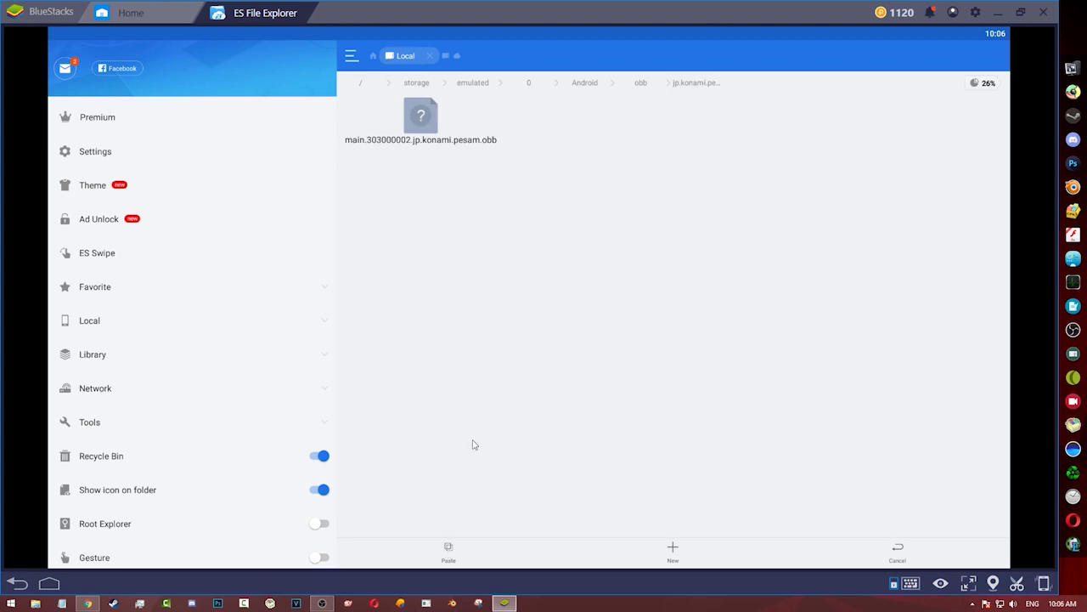
{"action": "left_click", "coordinate": [451, 552]}
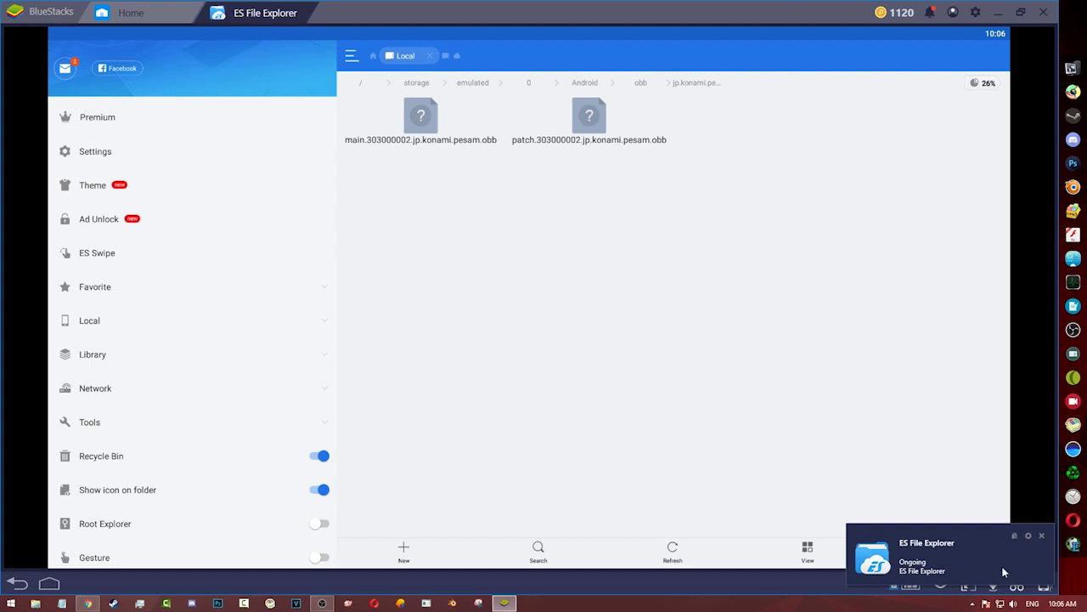
{"action": "left_click", "coordinate": [1043, 536]}
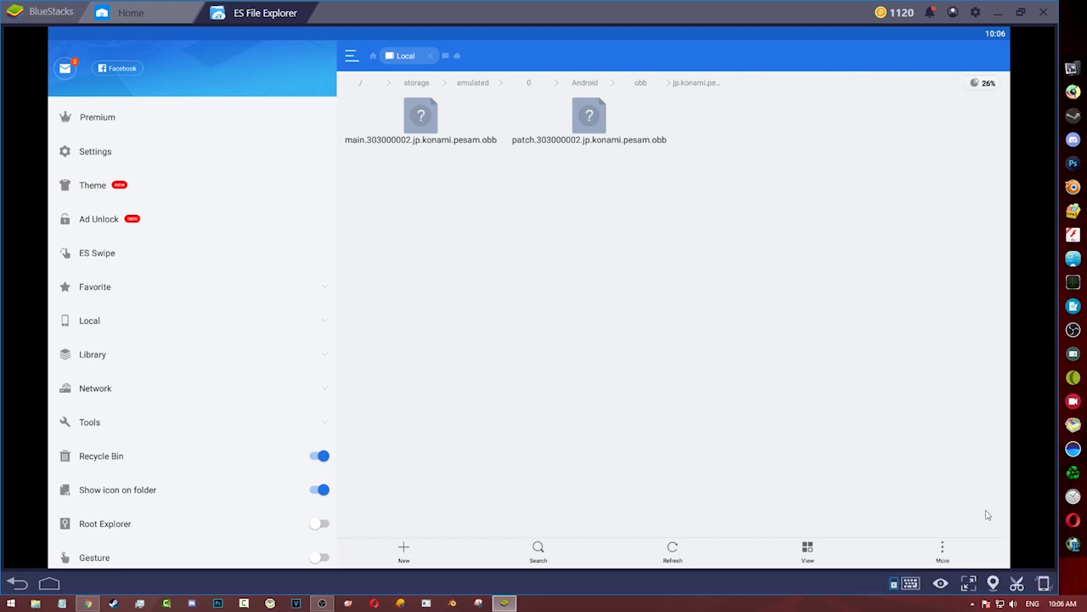
{"action": "left_click", "coordinate": [593, 125]}
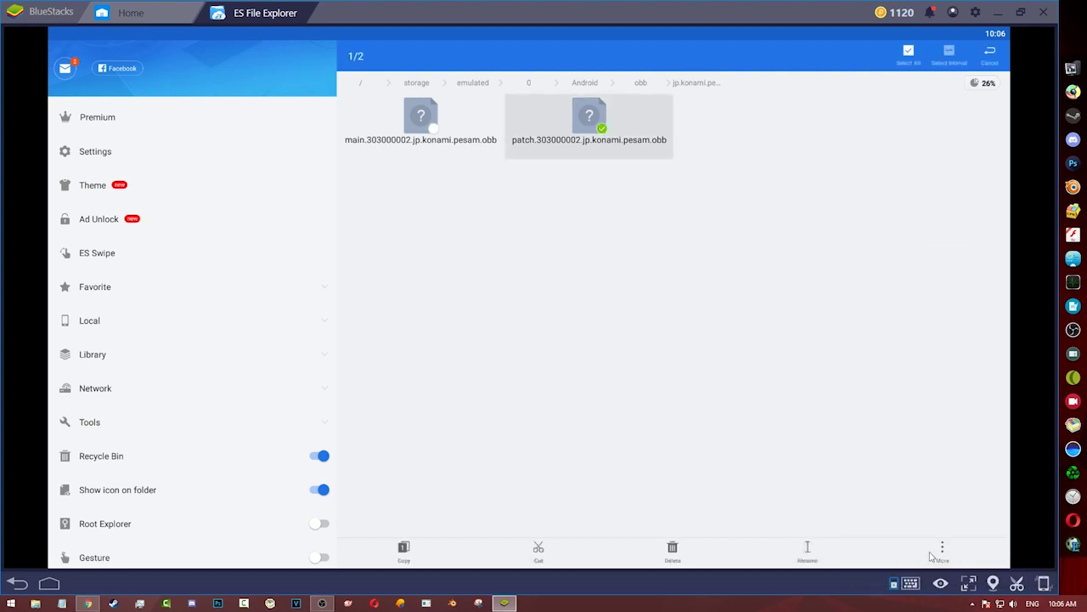
{"action": "left_click", "coordinate": [934, 554]}
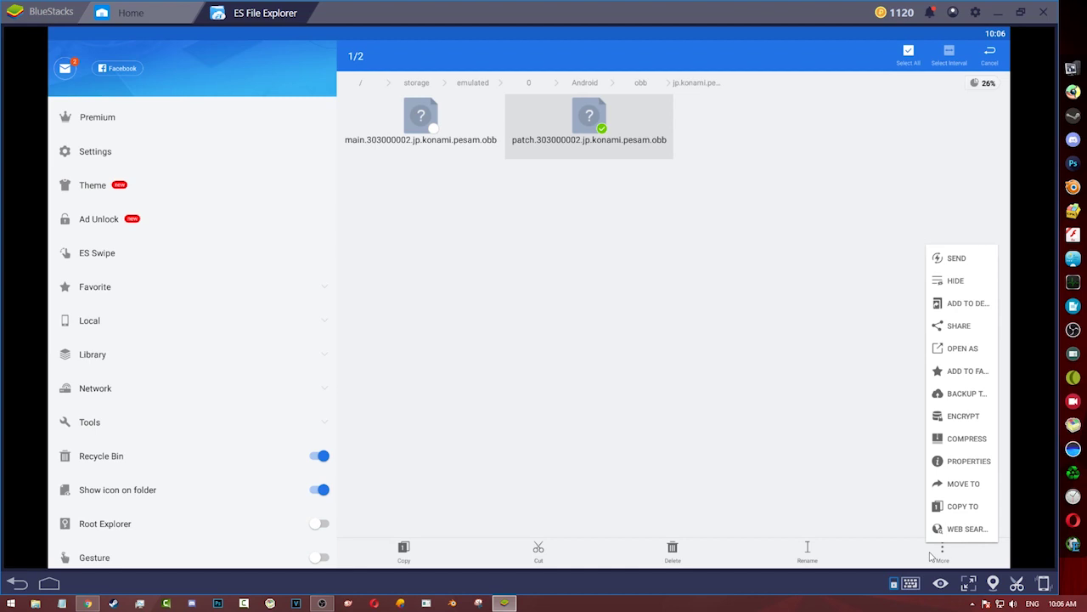
{"action": "left_click", "coordinate": [803, 424]}
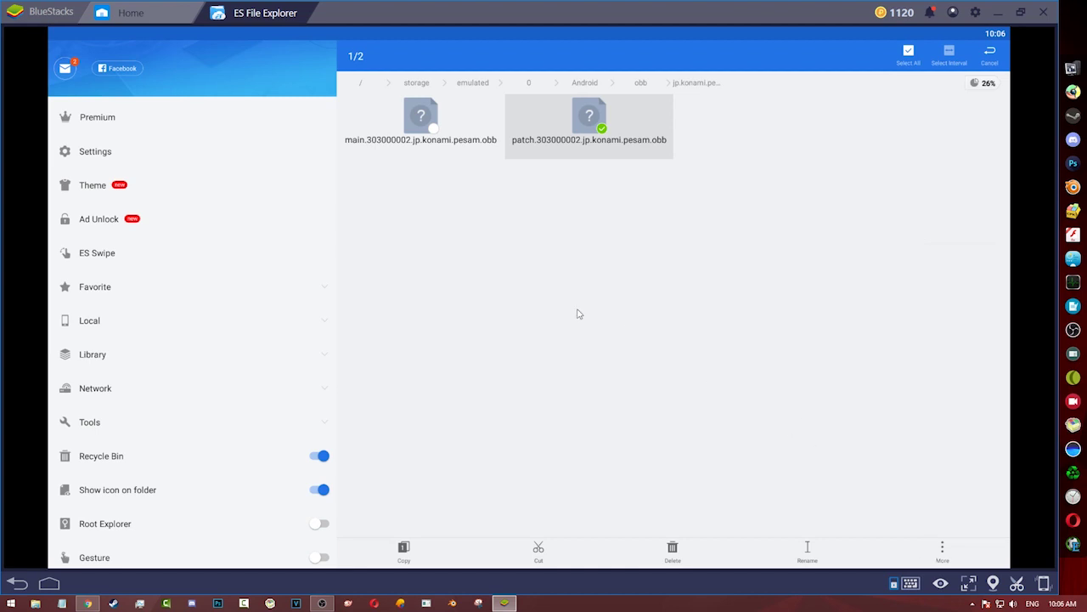
{"action": "left_click", "coordinate": [601, 130]}
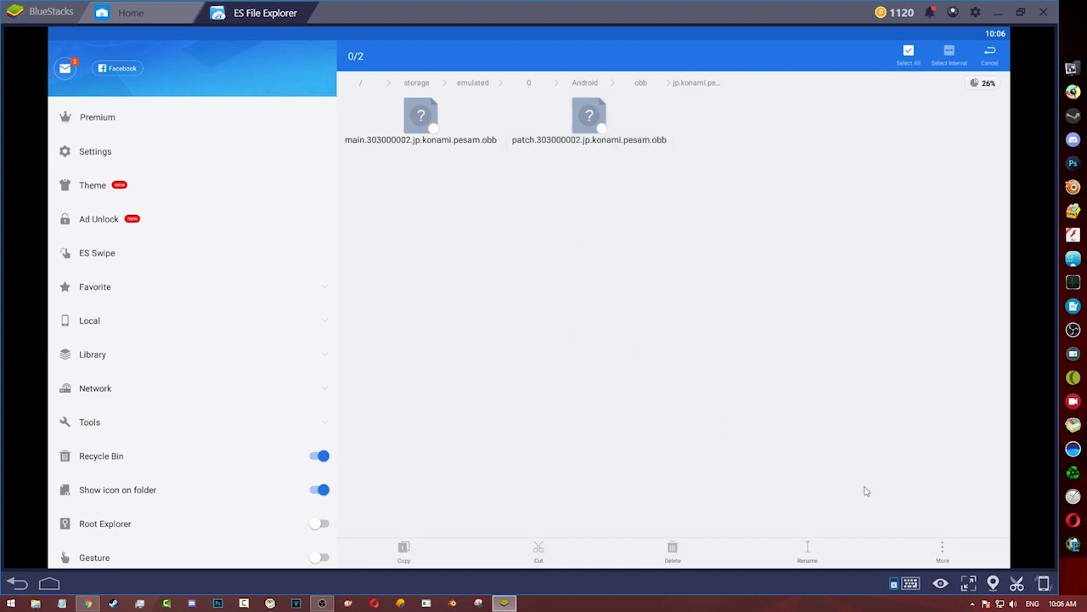
Return to the BlueStacks home screen and open Google Play Store and Android Settings.
{"action": "left_click", "coordinate": [17, 583]}
{"action": "left_click", "coordinate": [53, 583]}
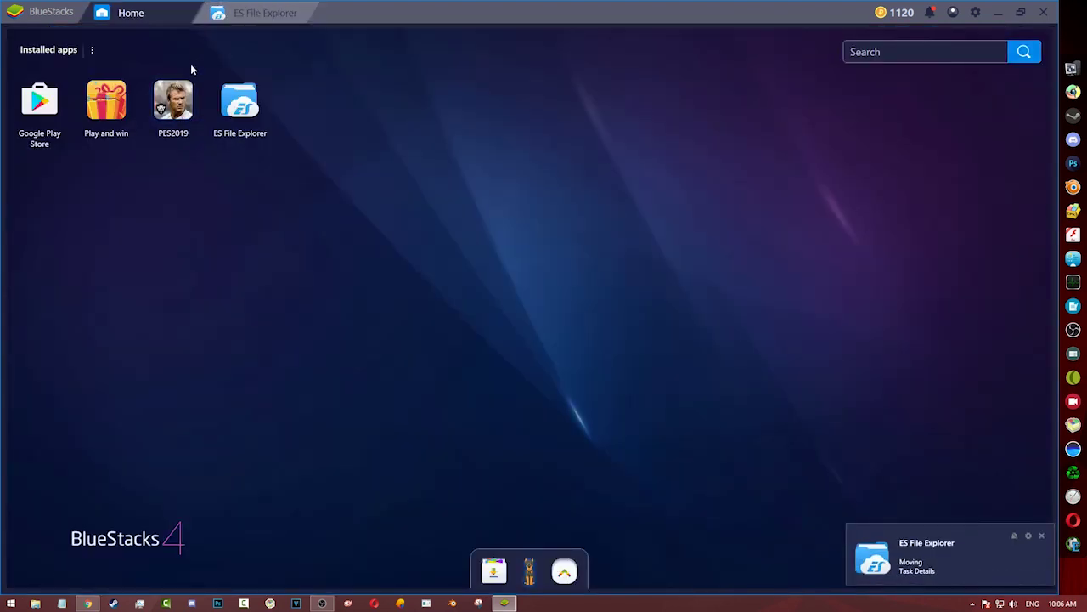
{"action": "left_click", "coordinate": [43, 104]}
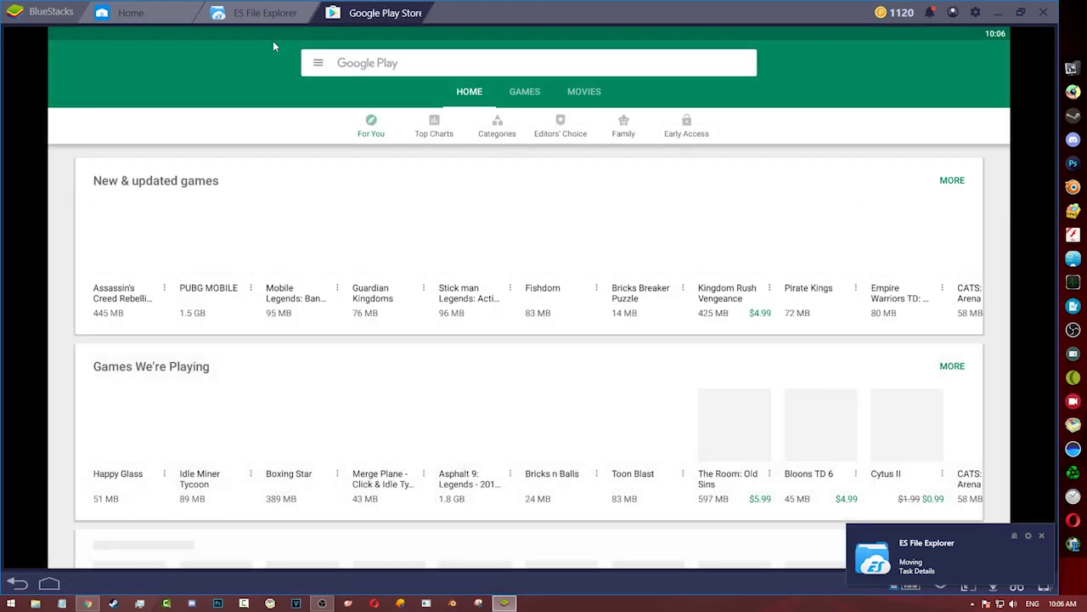
{"action": "left_click_drag", "start_coordinate": [273, 41], "coordinate": [305, 64]}
{"action": "left_click", "coordinate": [364, 41]}
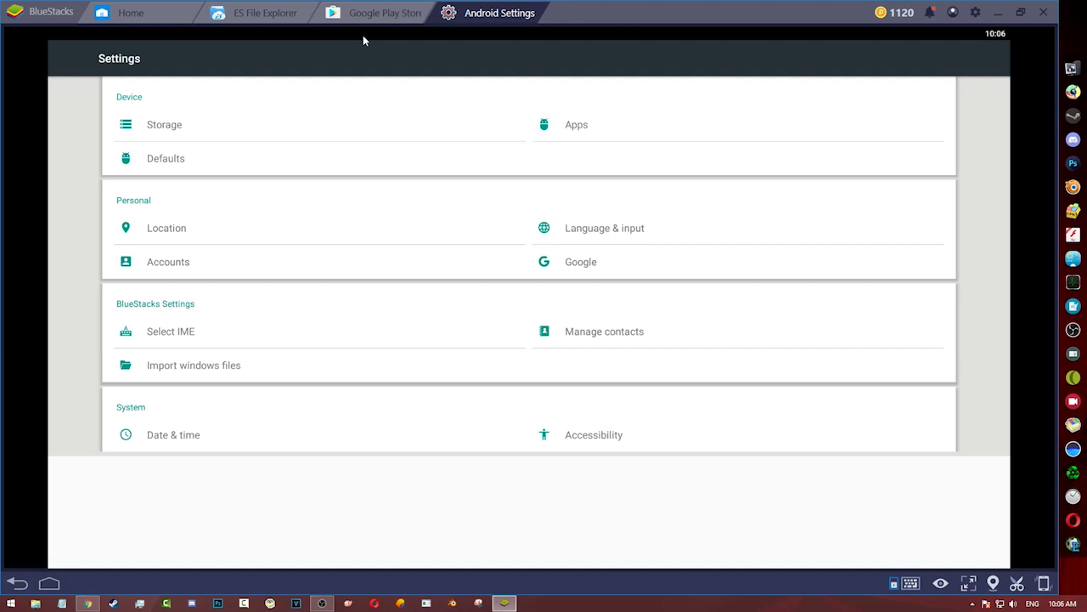
Clear all app data of PES2019 in the Android app storage settings.
{"action": "left_click", "coordinate": [579, 130]}
{"action": "scroll", "coordinate": [354, 151], "scroll_direction": "down", "scroll_amount": 10}
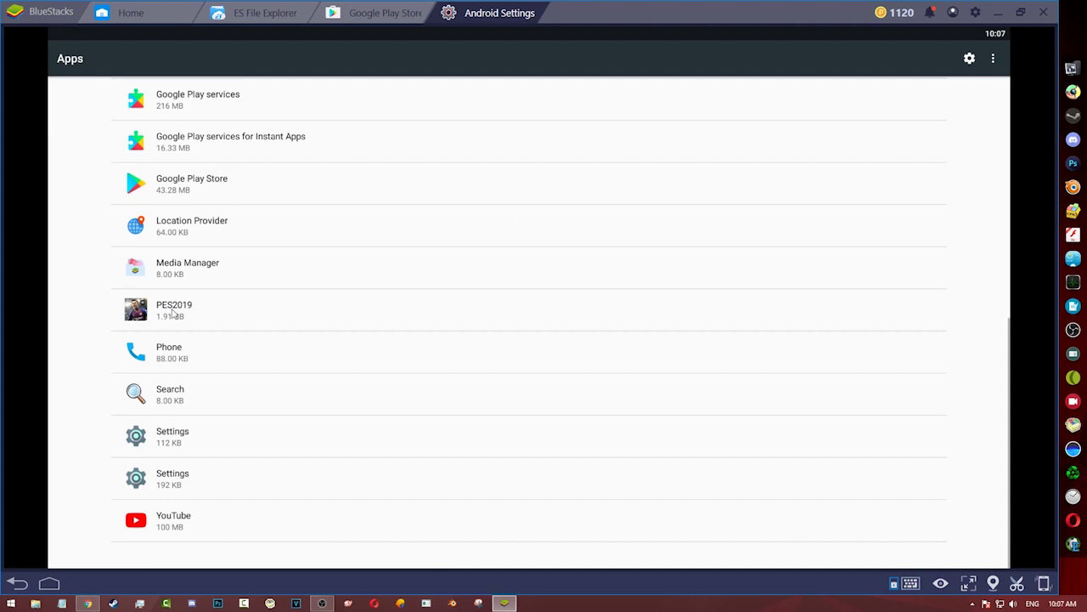
{"action": "left_click", "coordinate": [174, 313]}
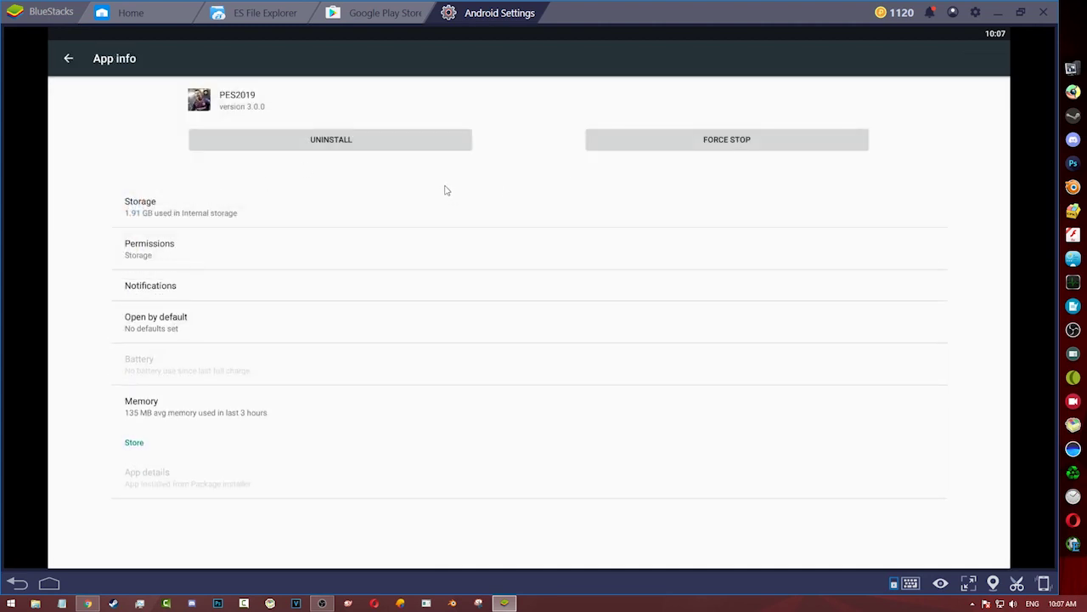
{"action": "left_click_drag", "start_coordinate": [195, 221], "coordinate": [177, 357]}
{"action": "left_click", "coordinate": [141, 209]}
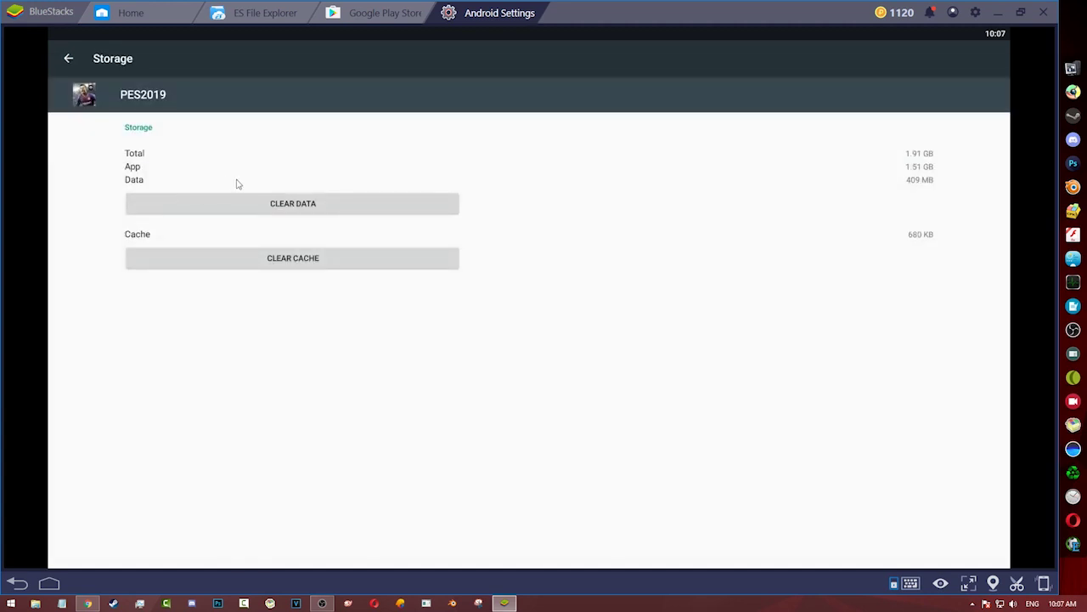
{"action": "left_click", "coordinate": [305, 208]}
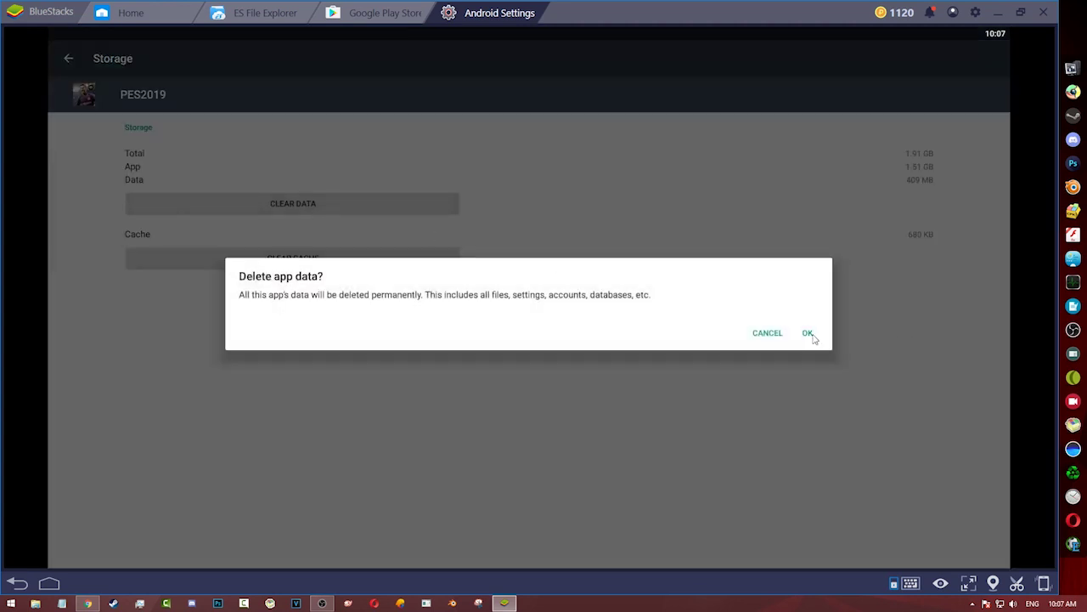
{"action": "left_click", "coordinate": [807, 334]}
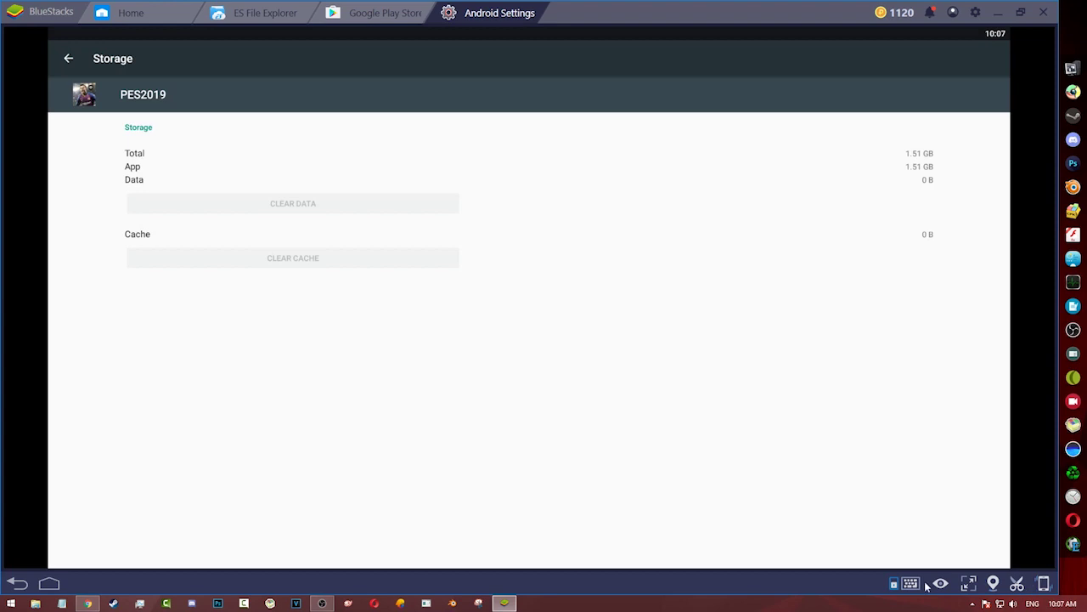
Launch PES2019 from the home screen, dismiss the game controls overview and allow the game to access device files.
{"action": "left_click", "coordinate": [51, 582]}
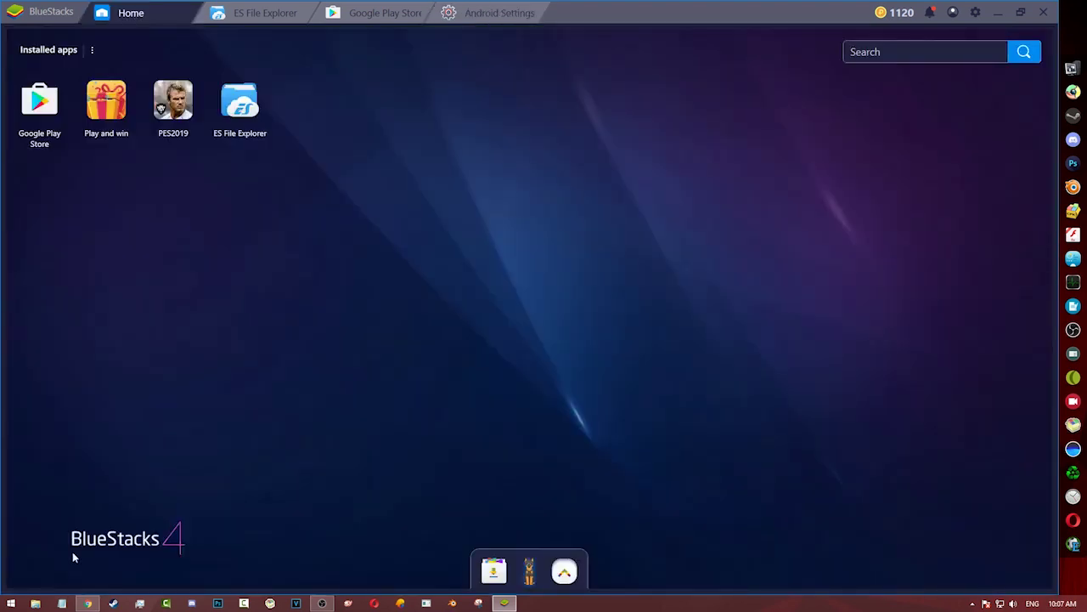
{"action": "left_click", "coordinate": [180, 104]}
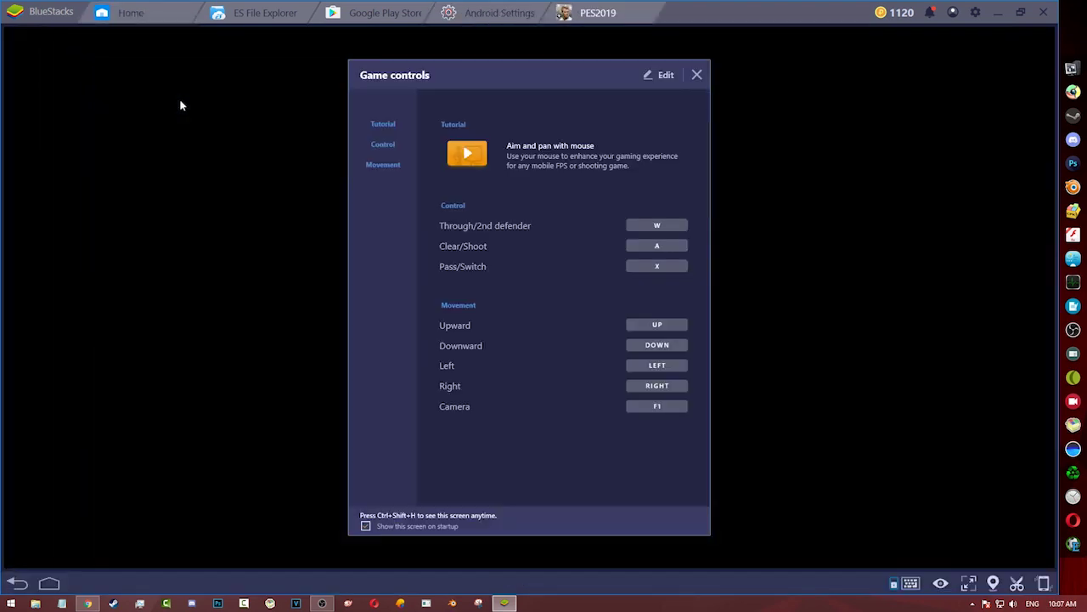
{"action": "left_click", "coordinate": [696, 75]}
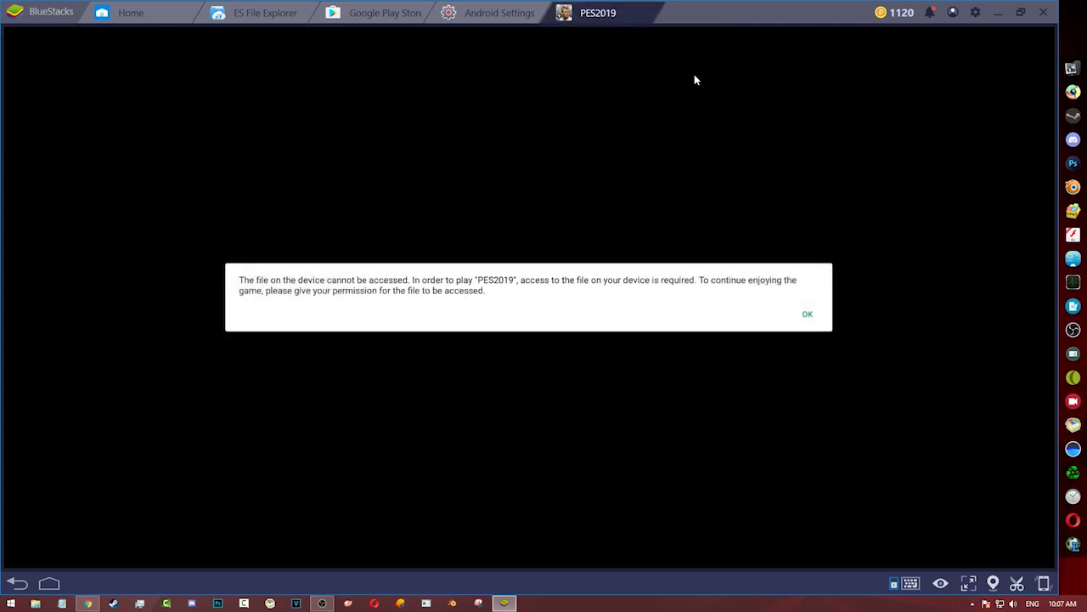
{"action": "left_click", "coordinate": [809, 314]}
{"action": "left_click", "coordinate": [658, 318]}
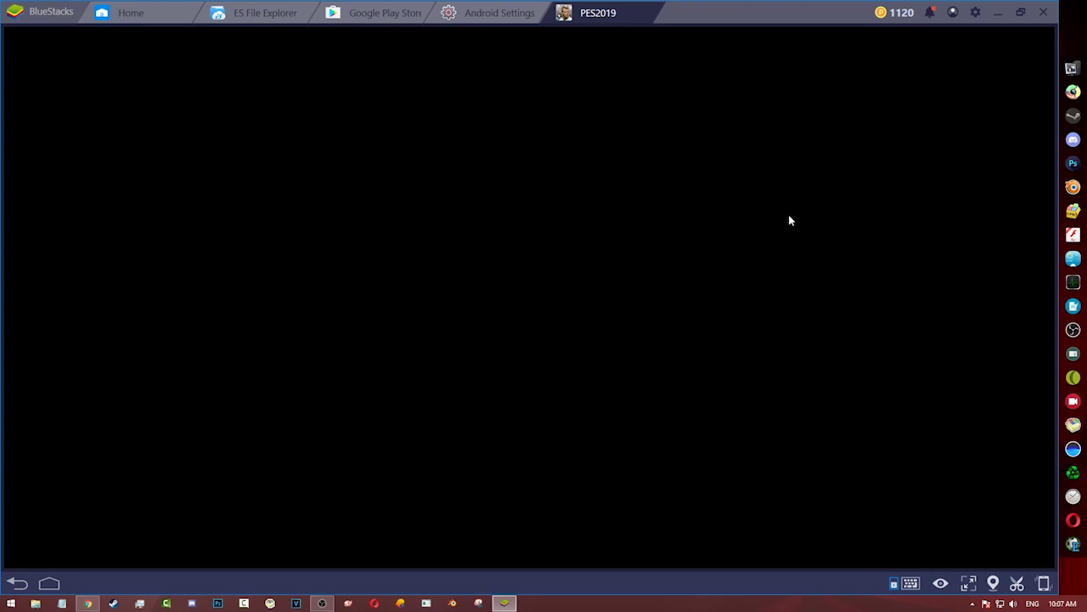
Close Android Settings, Google Play Store and ES File Explorer, leaving PES2019 running.
{"action": "left_click", "coordinate": [542, 8]}
{"action": "left_click", "coordinate": [425, 8]}
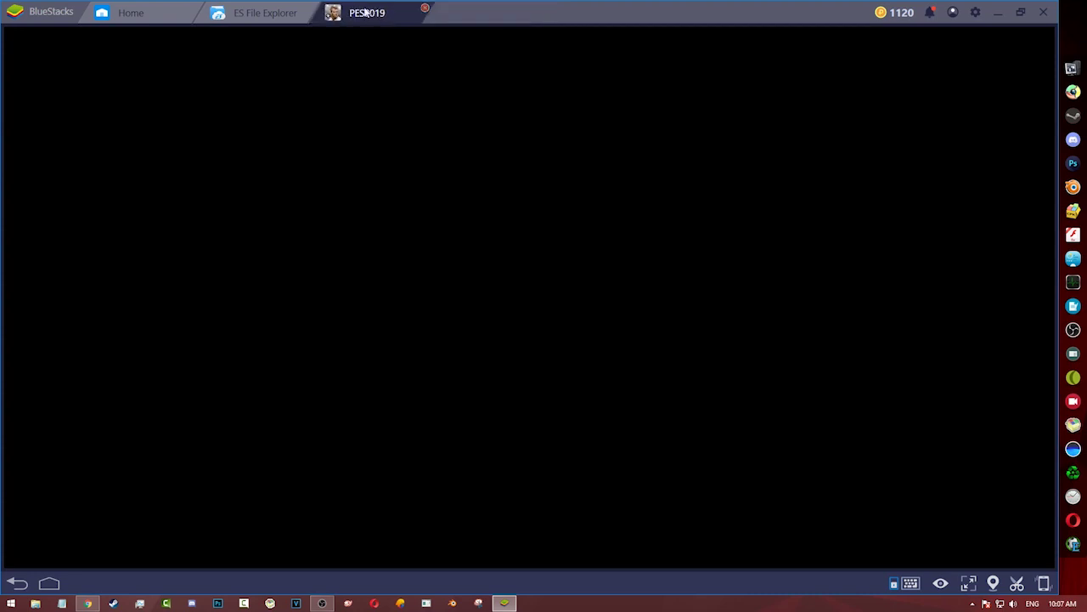
{"action": "left_click", "coordinate": [309, 8]}
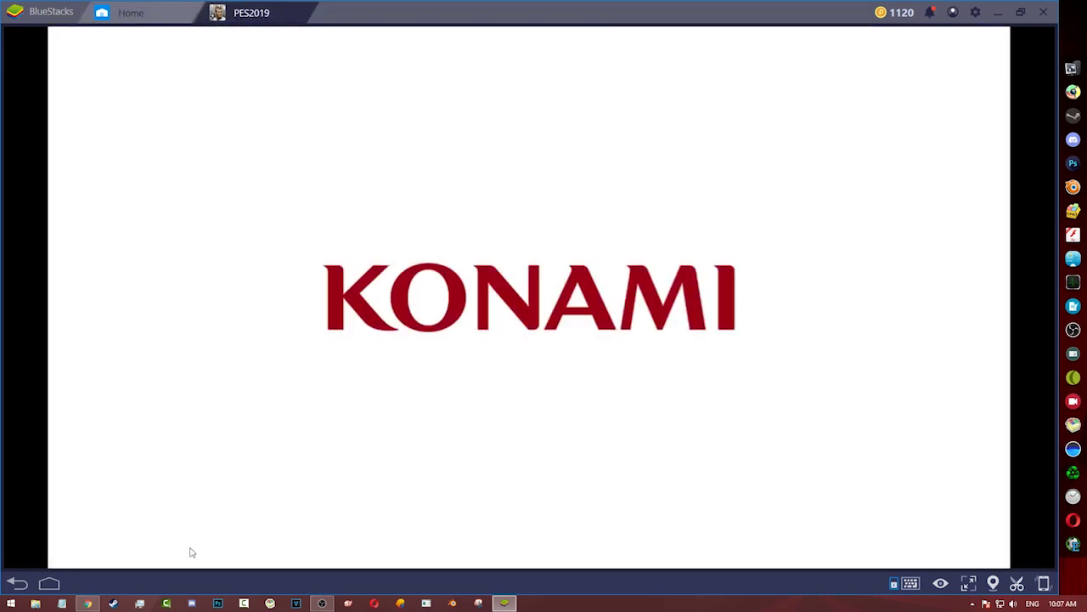
{"action": "left_click", "coordinate": [87, 603]}
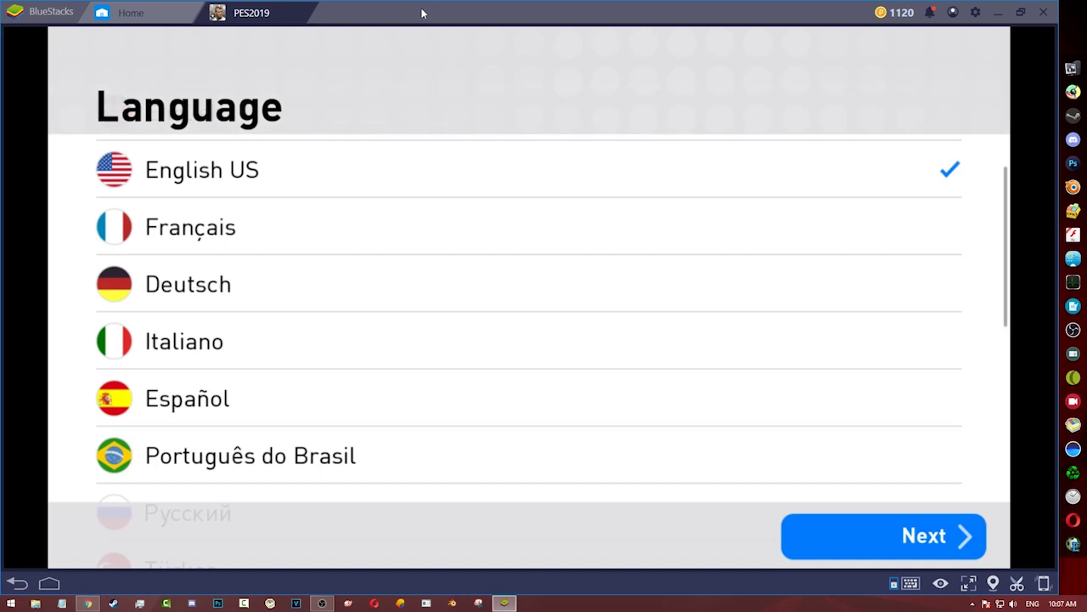
Confirm English US and Cambodia in the game's initial setup and open Video Settings from the title screen.
{"action": "left_click", "coordinate": [822, 539]}
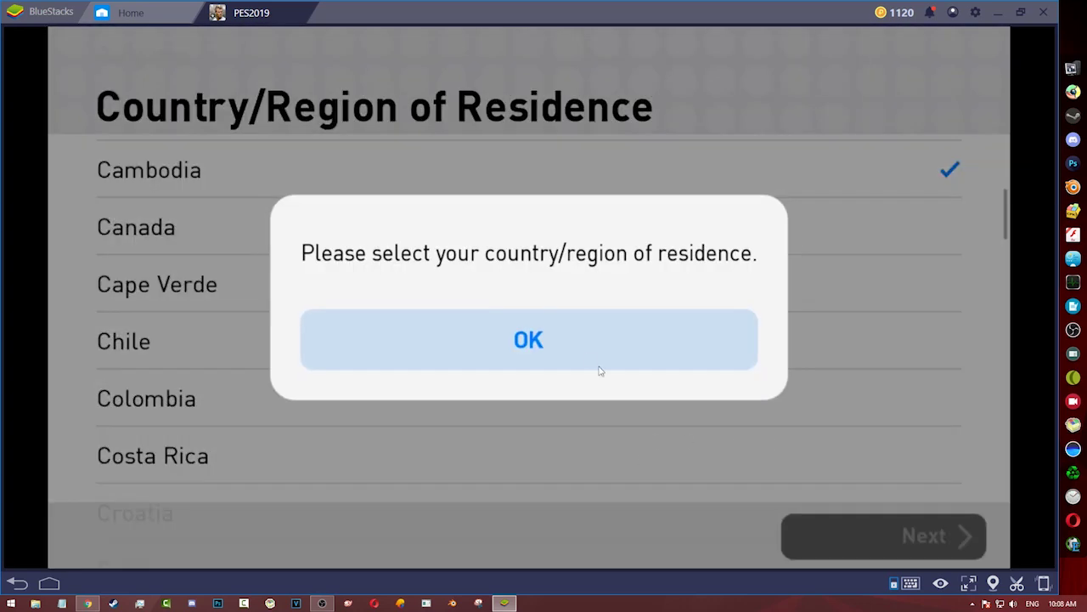
{"action": "left_click", "coordinate": [588, 357]}
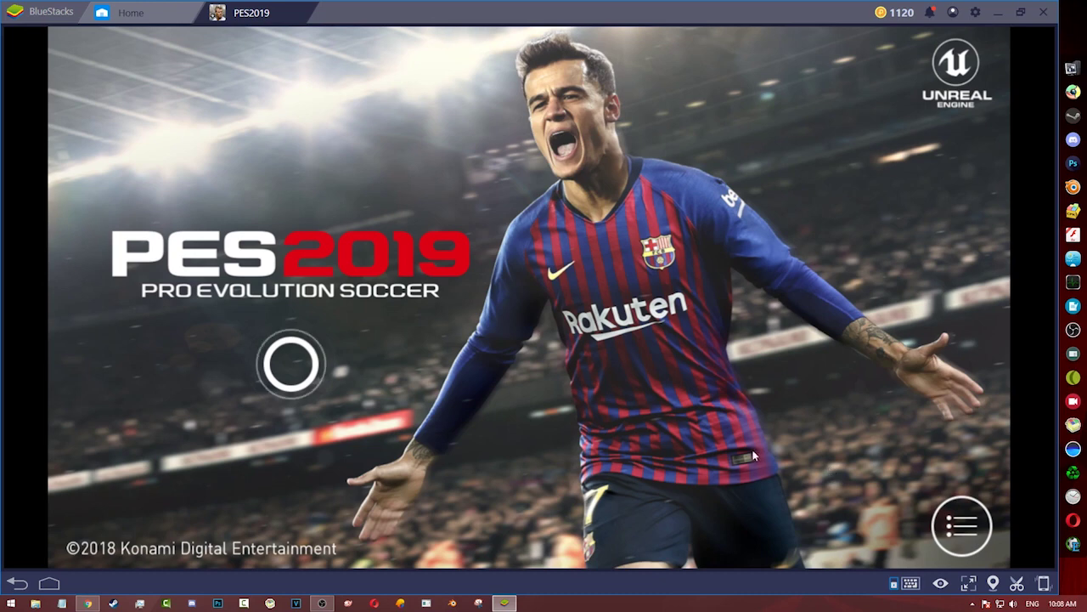
{"action": "left_click", "coordinate": [962, 527]}
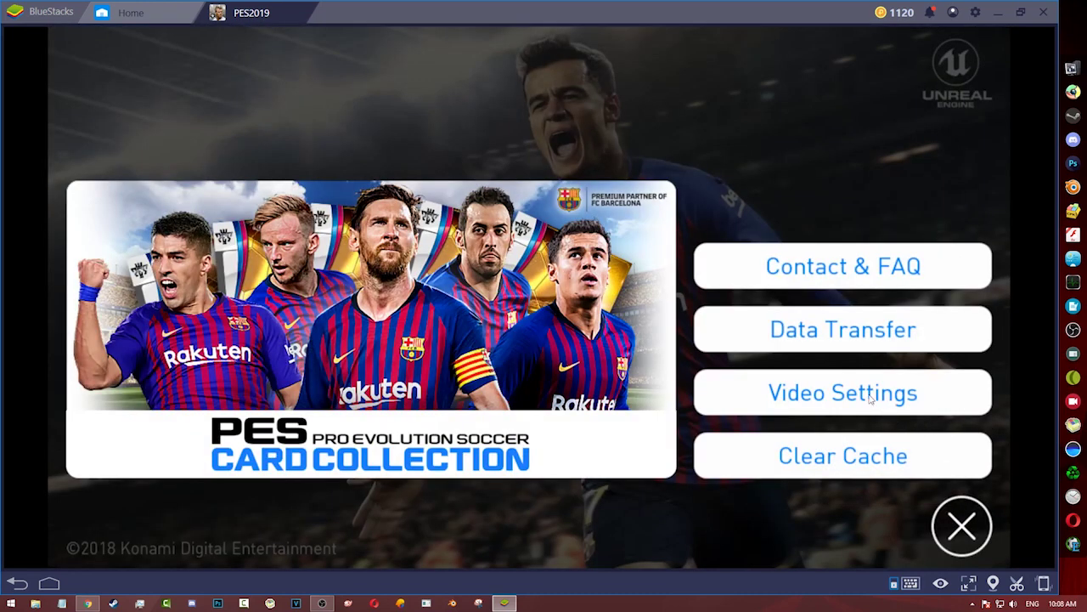
{"action": "left_click", "coordinate": [815, 396]}
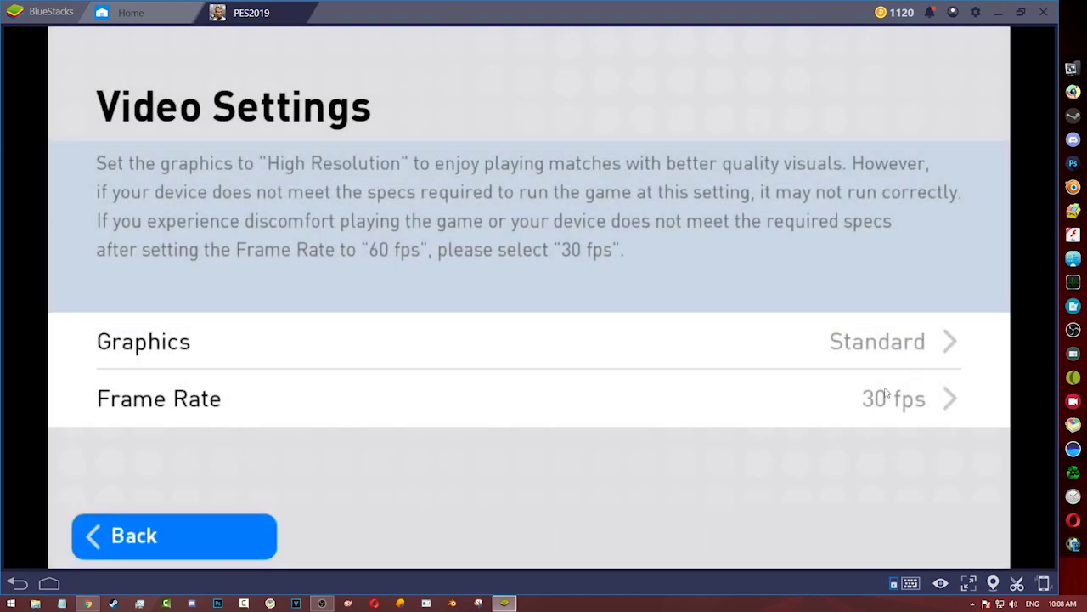
{"action": "left_click", "coordinate": [886, 393]}
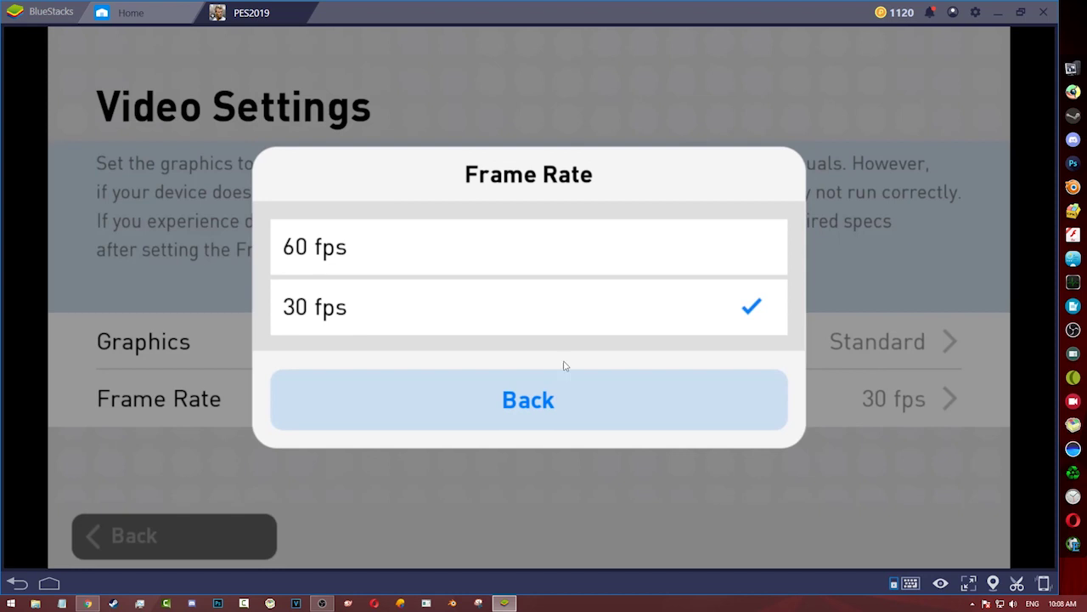
{"action": "left_click", "coordinate": [545, 409]}
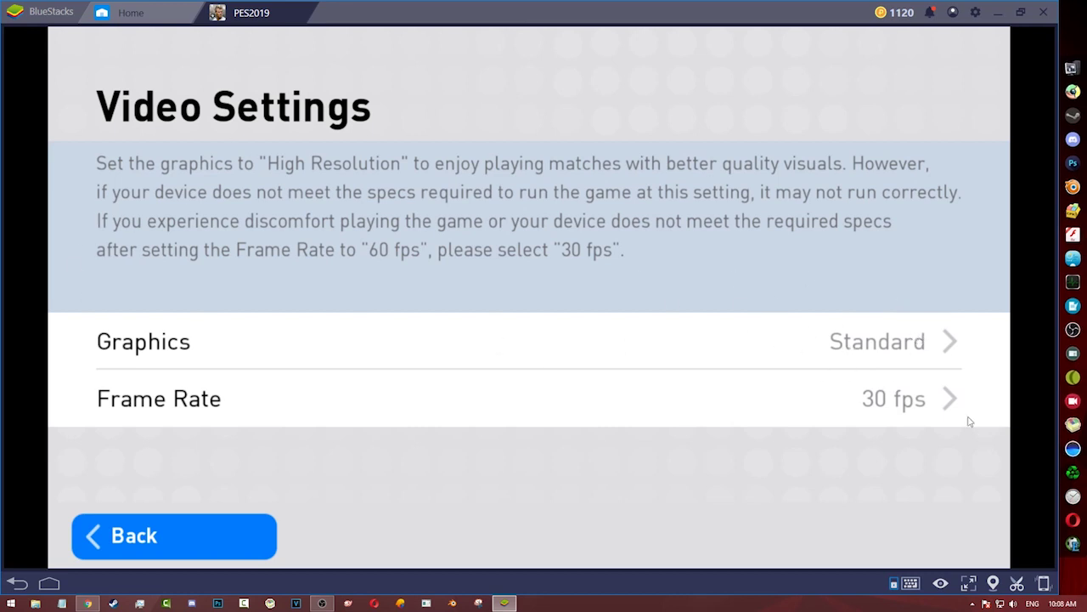
{"action": "left_click", "coordinate": [872, 405]}
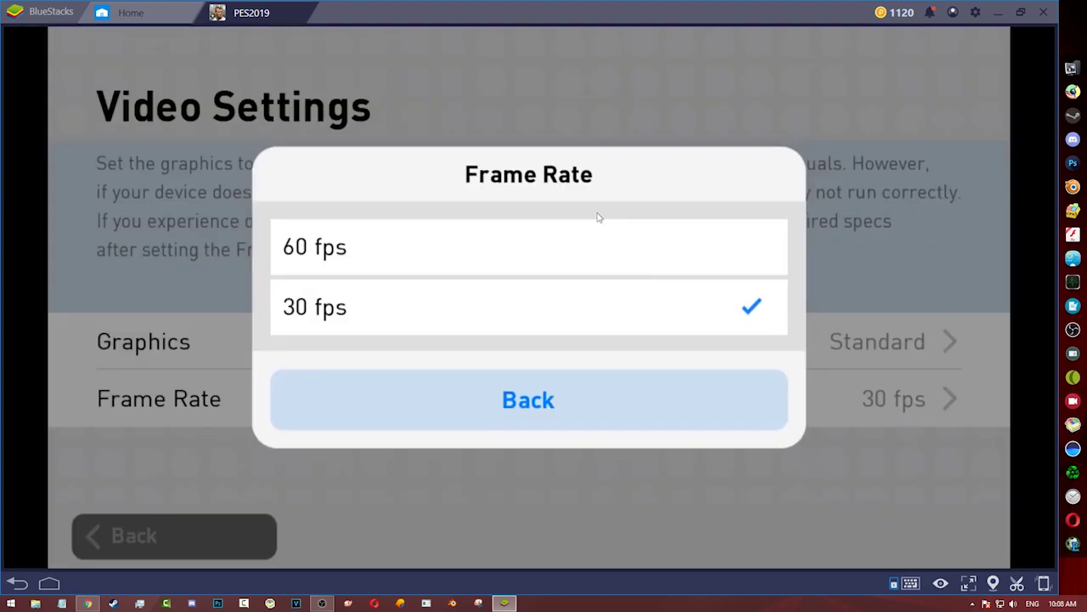
{"action": "left_click", "coordinate": [604, 421]}
{"action": "left_click", "coordinate": [883, 400]}
{"action": "left_click", "coordinate": [503, 391]}
Set the game's Frame Rate to 60 fps in Video Settings.
{"action": "left_click", "coordinate": [878, 406]}
{"action": "left_click", "coordinate": [405, 244]}
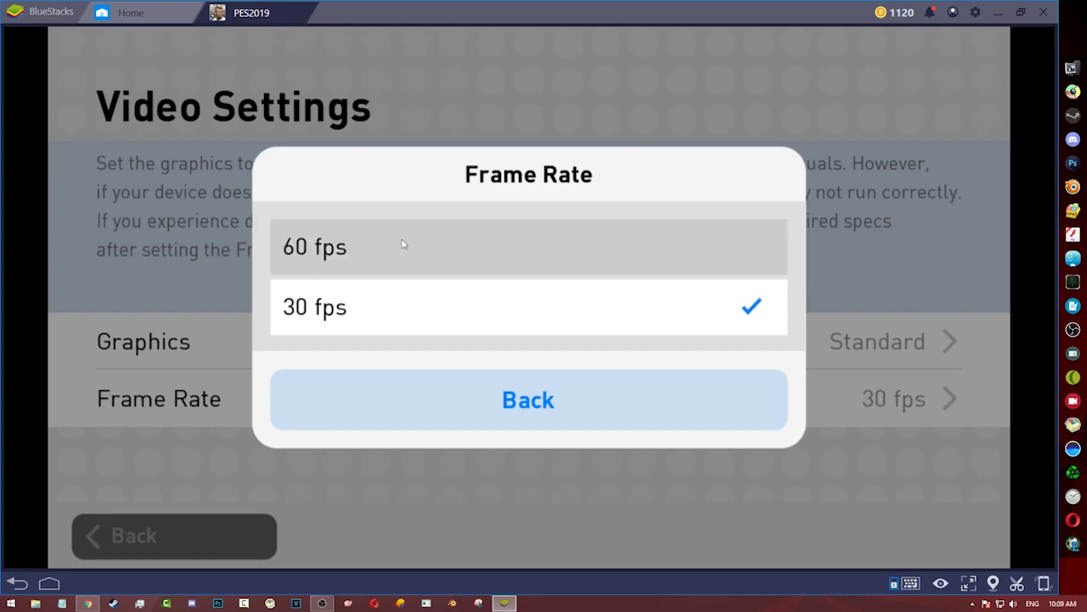
{"action": "left_click", "coordinate": [514, 399]}
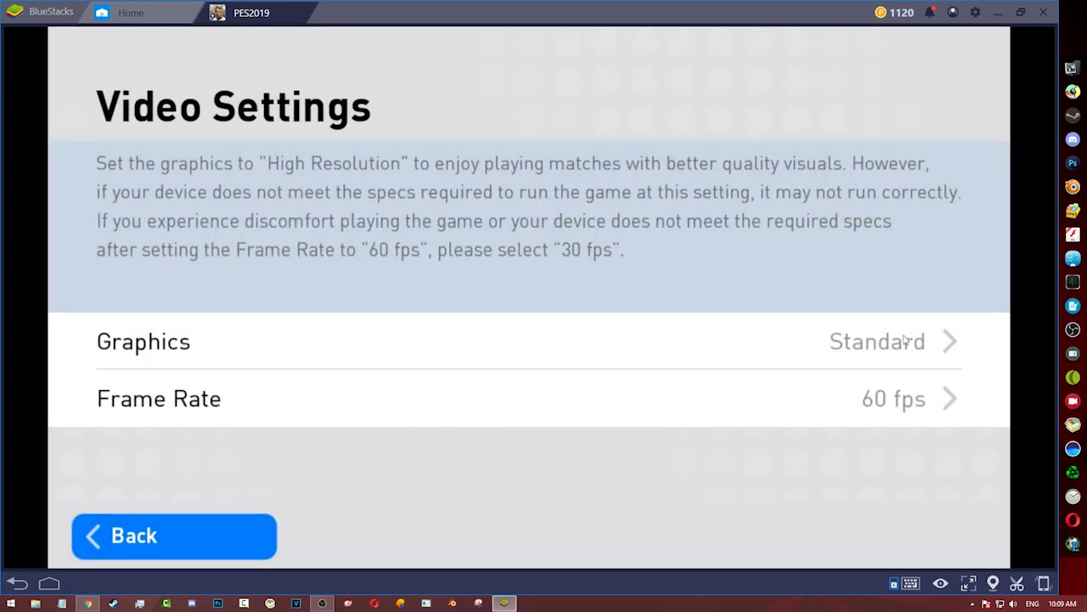
Set the game's Graphics to High Resolution and return from Video Settings to the title screen.
{"action": "left_click", "coordinate": [907, 339]}
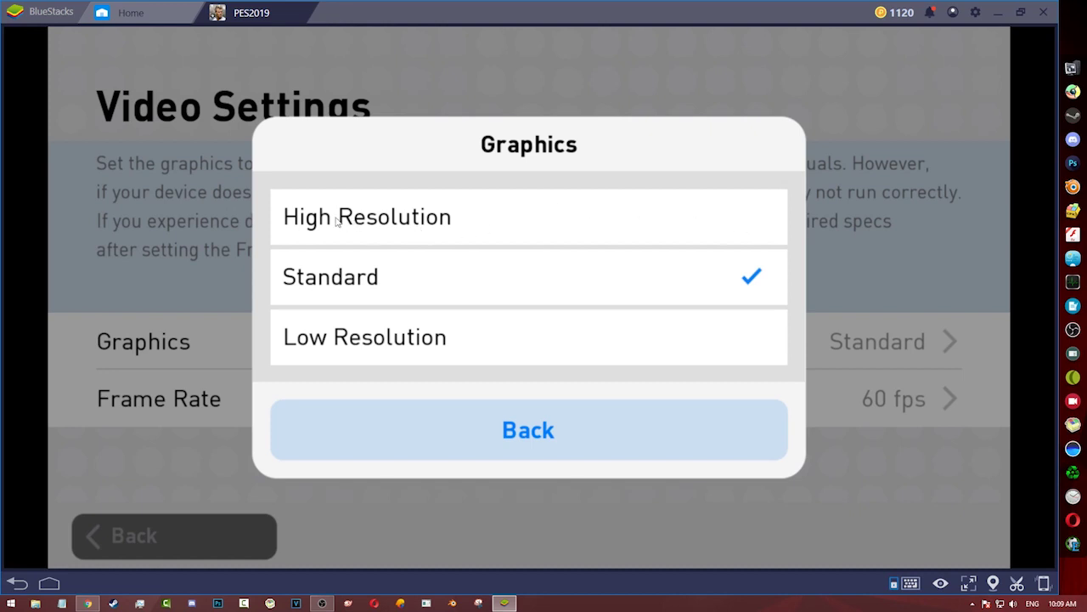
{"action": "left_click", "coordinate": [418, 213]}
{"action": "left_click", "coordinate": [552, 425]}
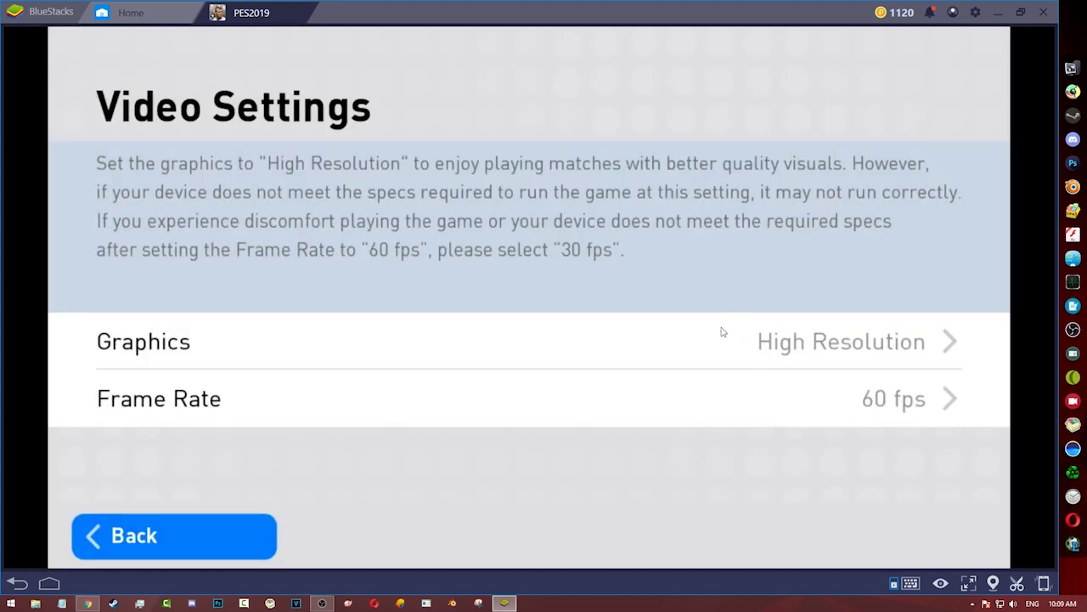
{"action": "left_click", "coordinate": [185, 554]}
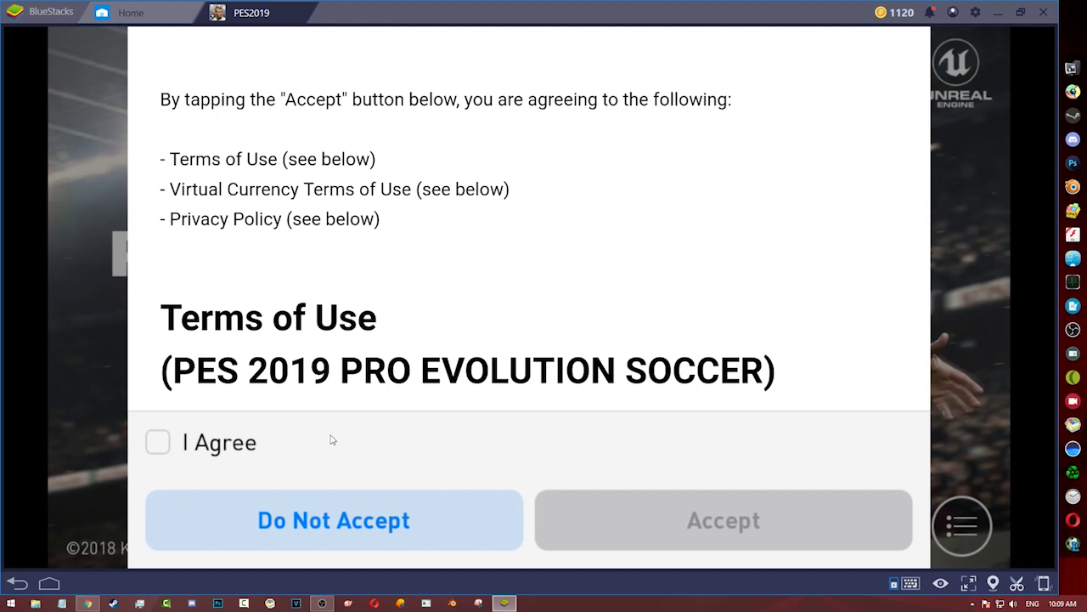
Agree to and accept the Terms of Use, and continue past the myClub welcome page.
{"action": "left_click", "coordinate": [153, 443]}
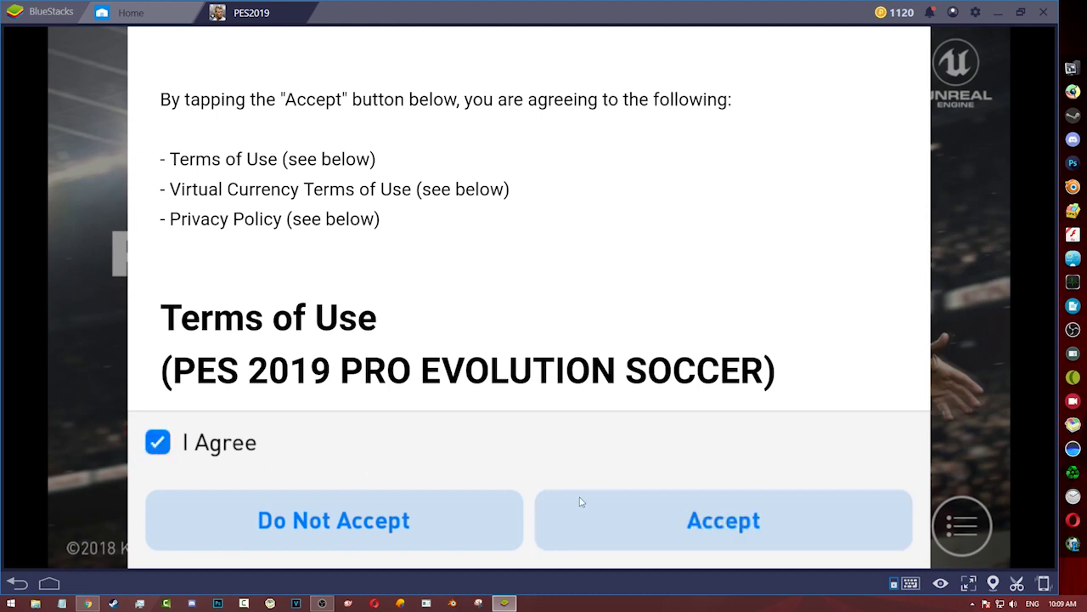
{"action": "left_click", "coordinate": [677, 514]}
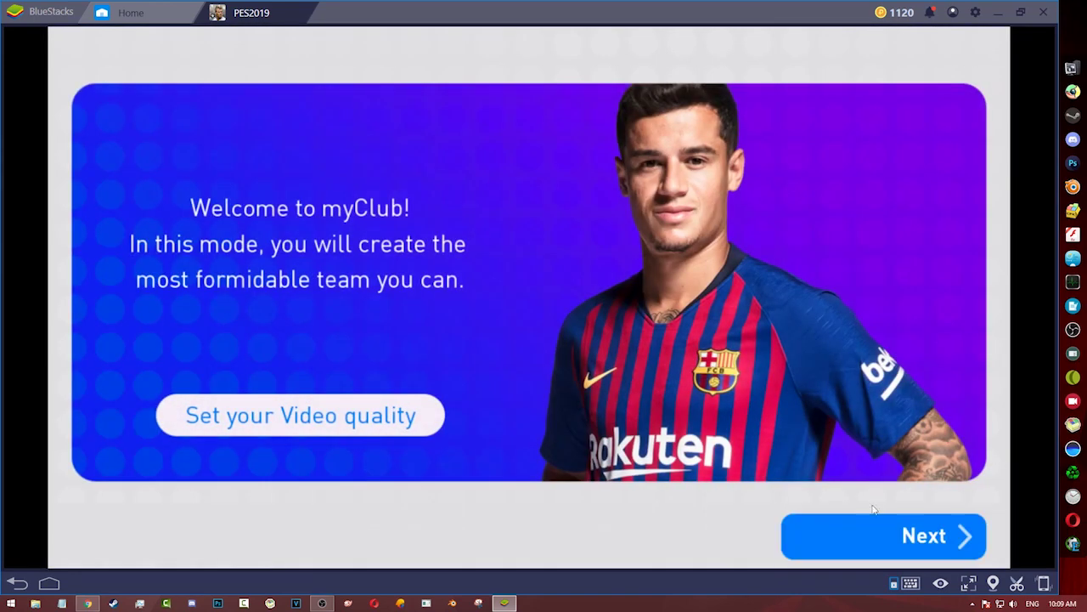
{"action": "left_click", "coordinate": [868, 552]}
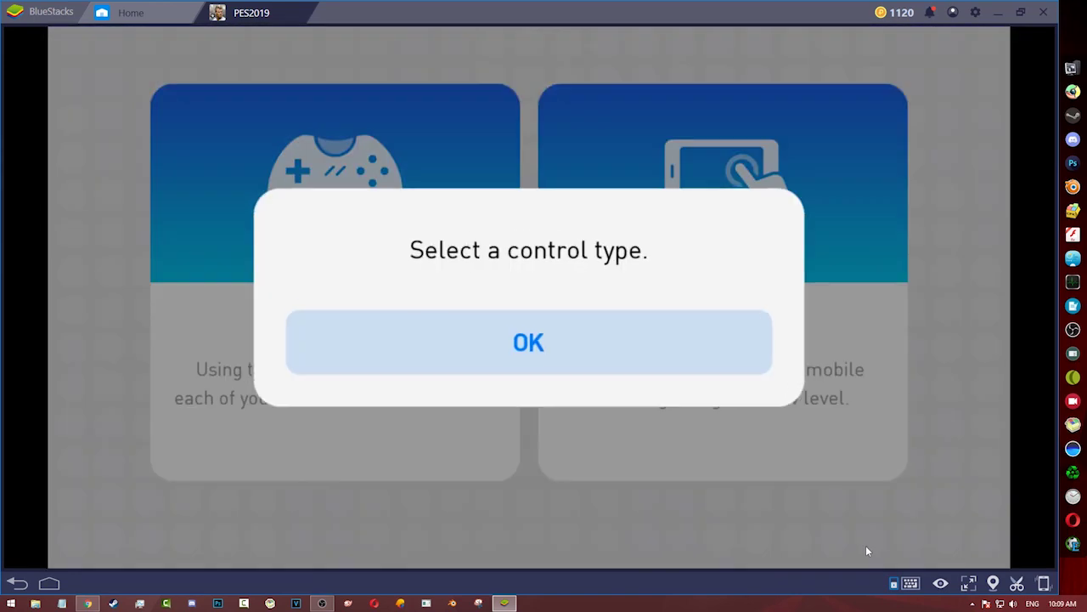
Choose Classic as the control type and confirm the selection.
{"action": "left_click", "coordinate": [590, 338]}
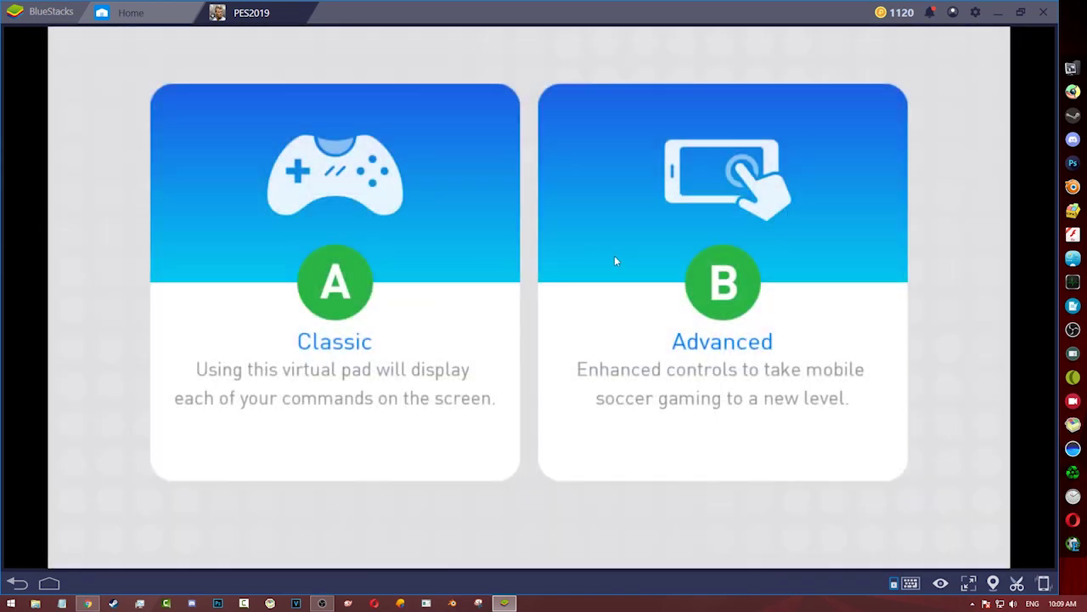
{"action": "left_click", "coordinate": [356, 239]}
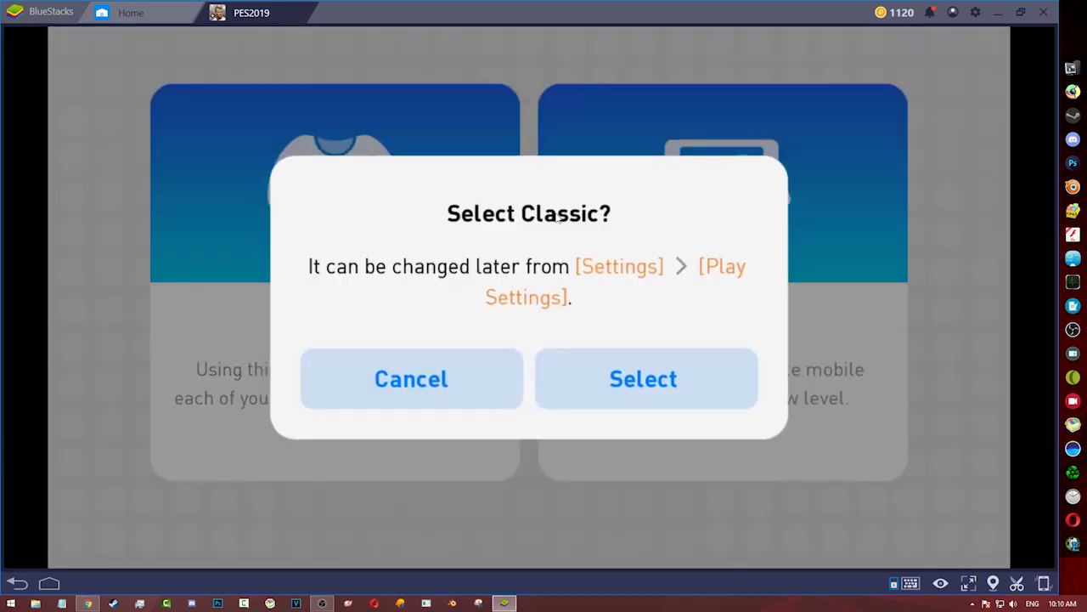
{"action": "left_click", "coordinate": [639, 381]}
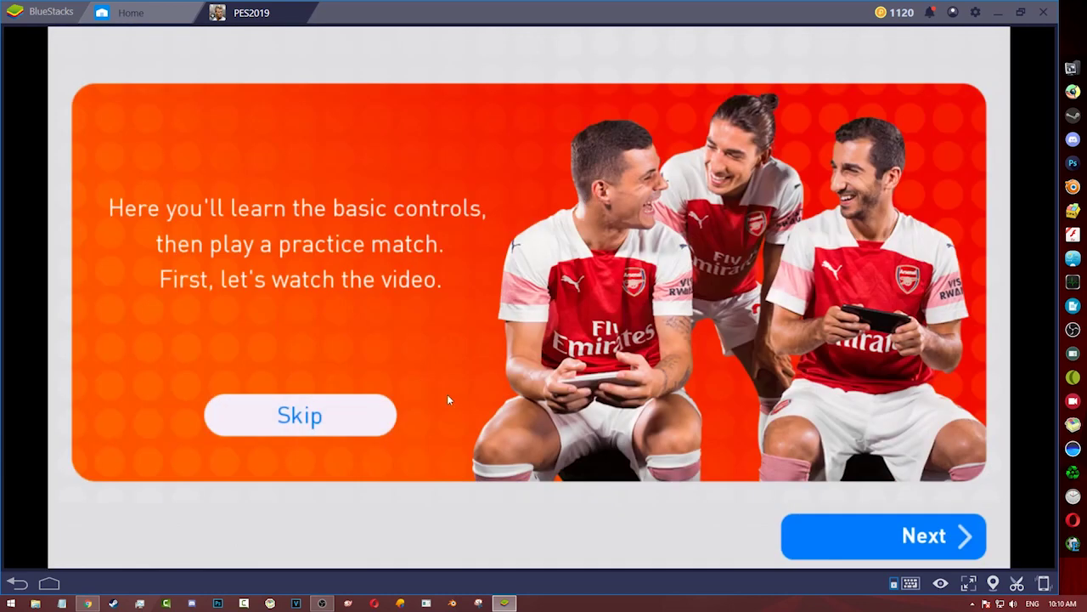
Go through the basic controls tutorial video and proceed to the dribbling practice.
{"action": "left_click", "coordinate": [884, 546]}
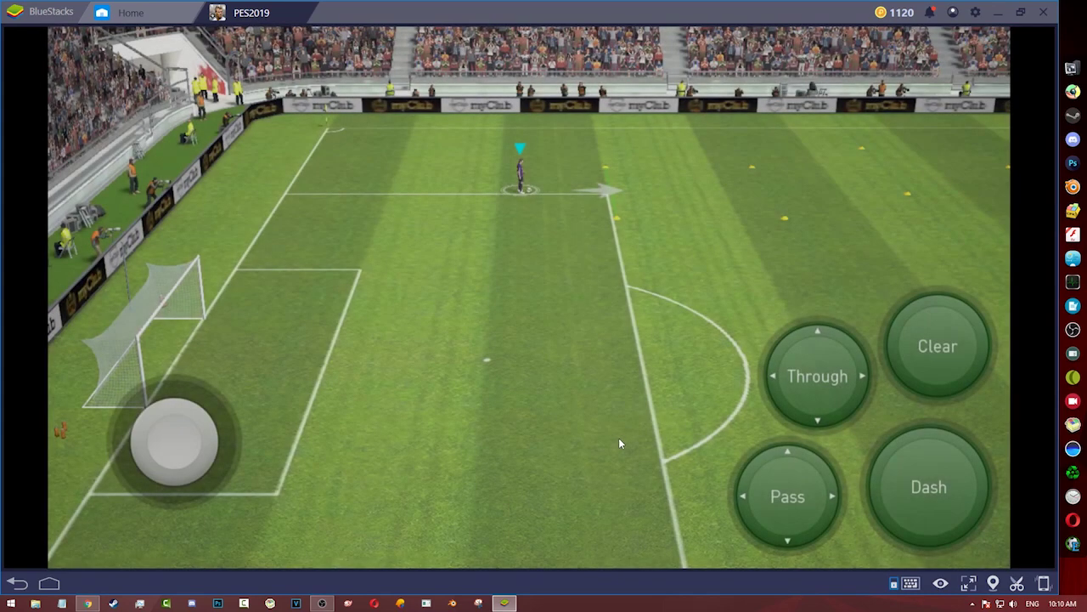
{"action": "key", "text": "d"}
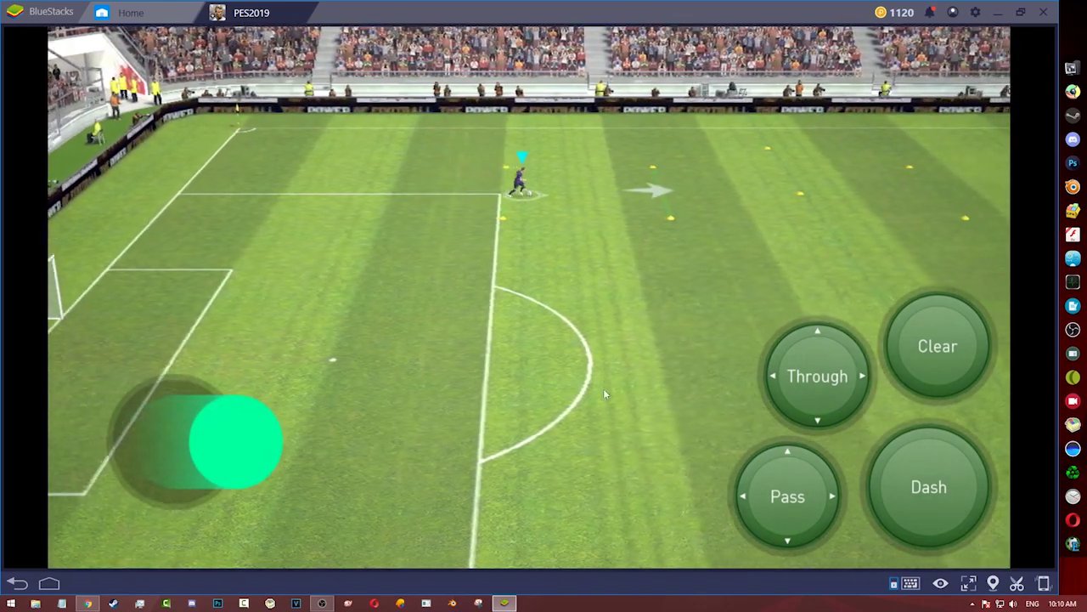
{"action": "key", "text": "w"}
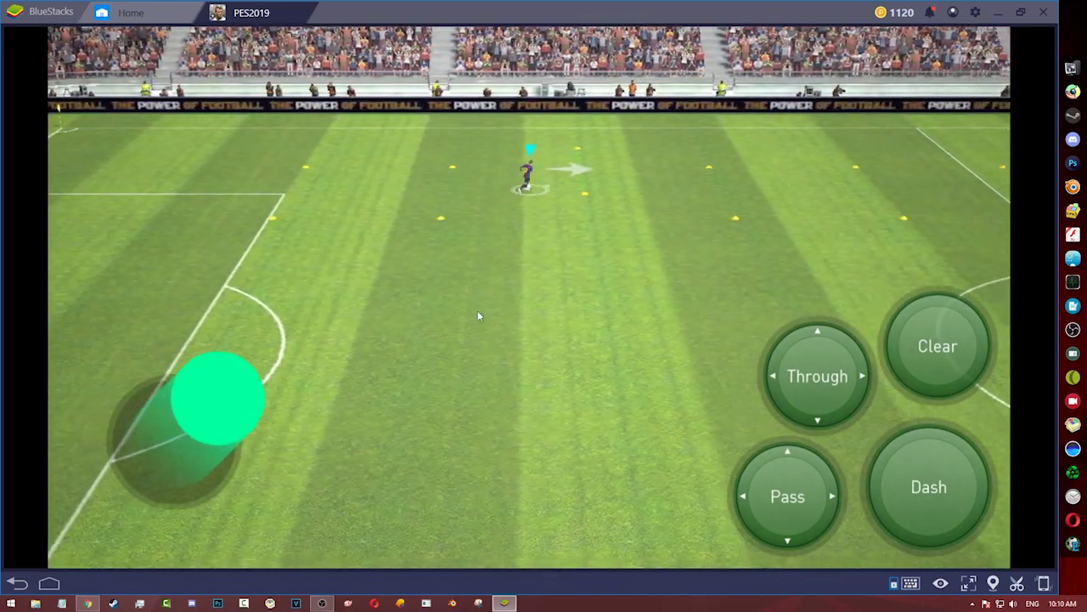
{"action": "key", "text": "s"}
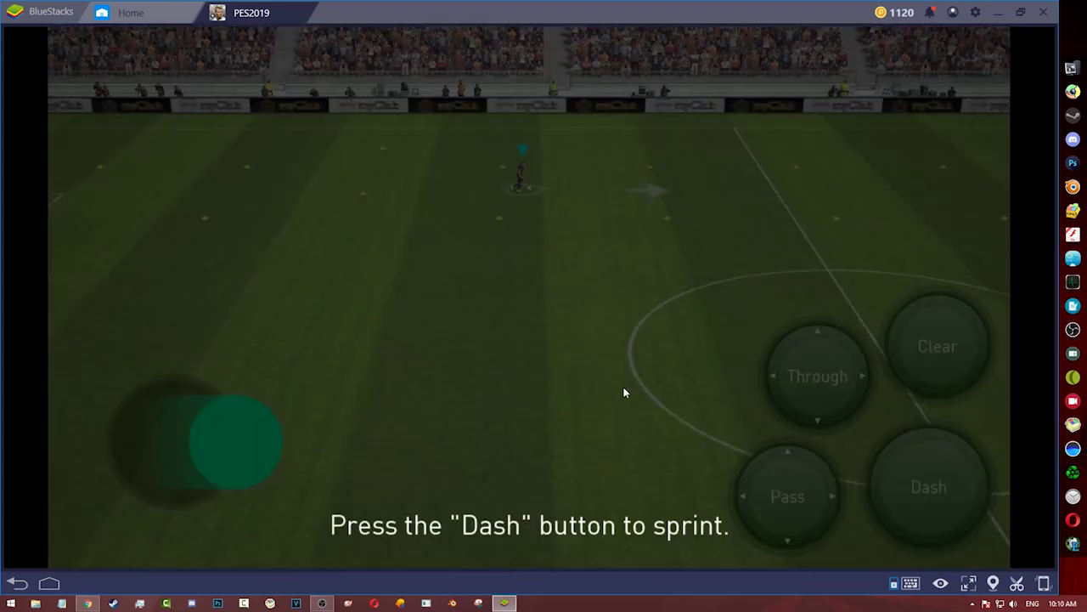
{"action": "key", "text": "space"}
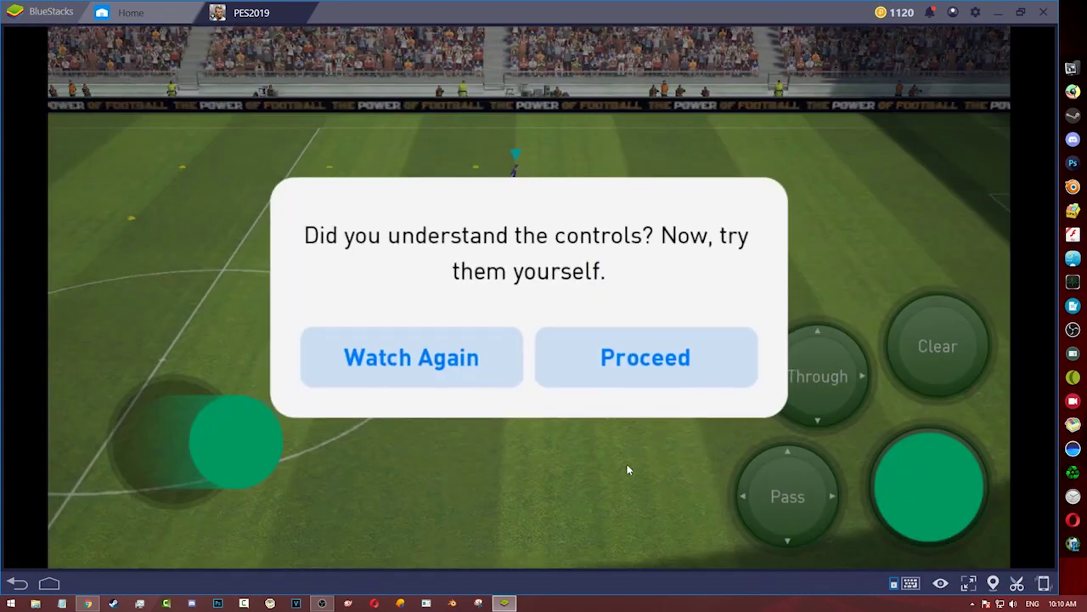
{"action": "left_click", "coordinate": [644, 360]}
{"action": "left_click", "coordinate": [597, 353]}
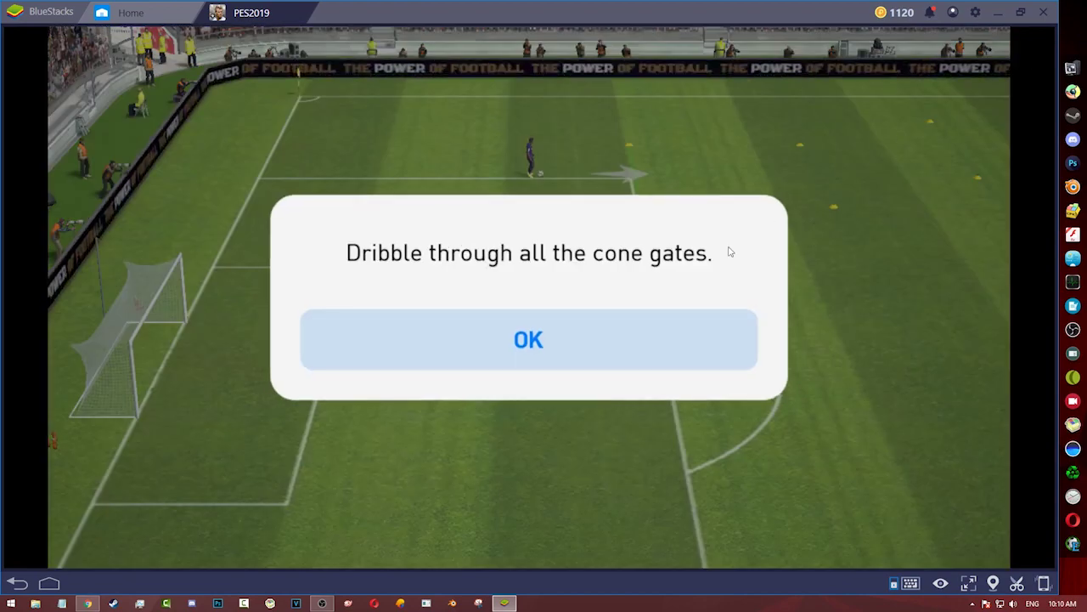
{"action": "left_click", "coordinate": [629, 360]}
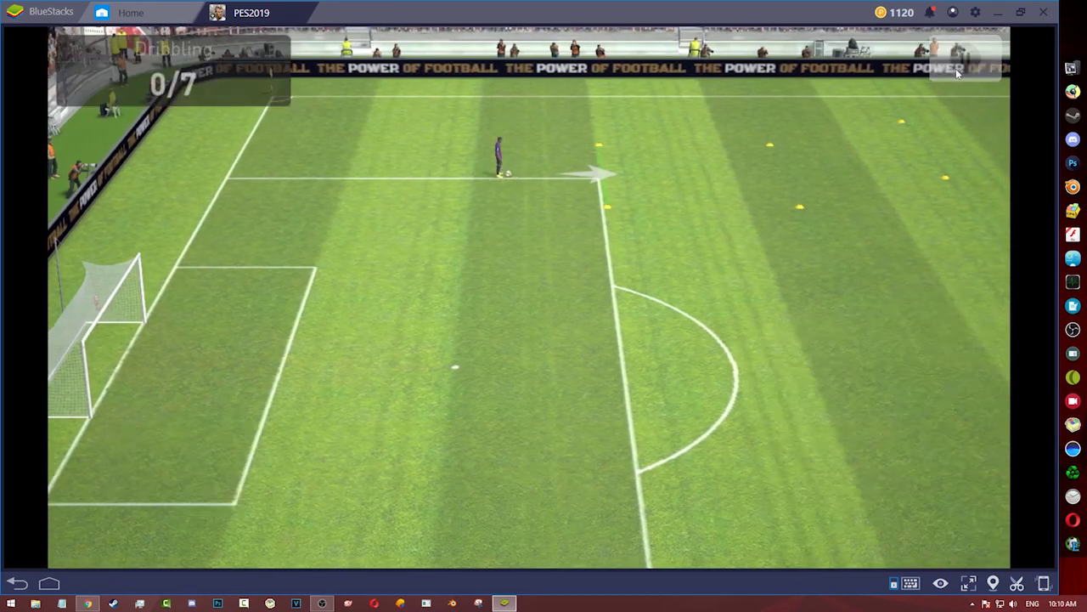
Skip all the tutorials and proceed to selecting the base team.
{"action": "key", "text": "Escape"}
{"action": "left_click", "coordinate": [624, 311]}
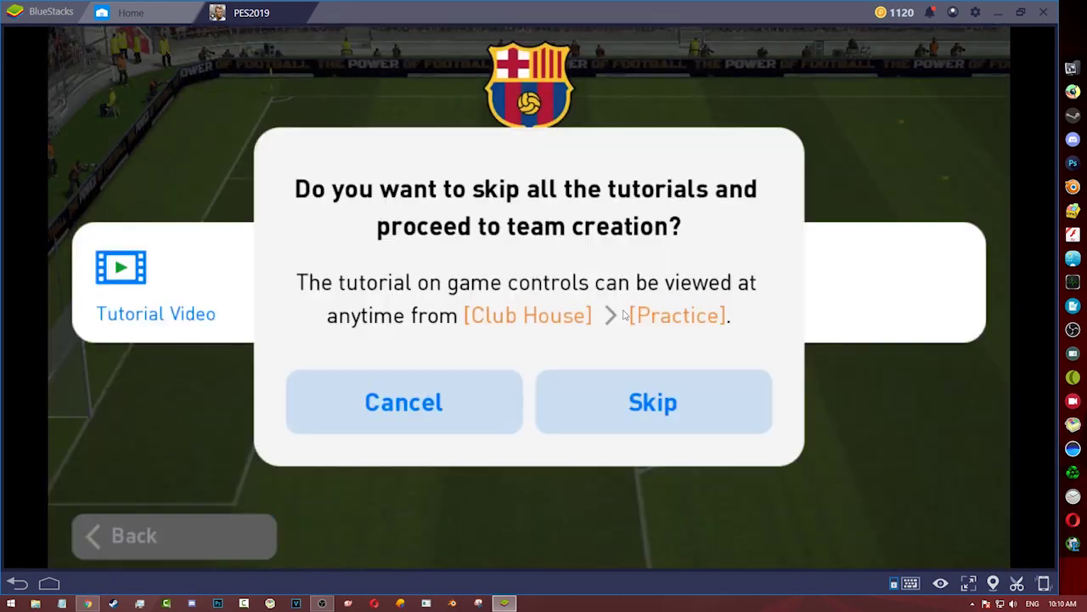
{"action": "left_click", "coordinate": [573, 406]}
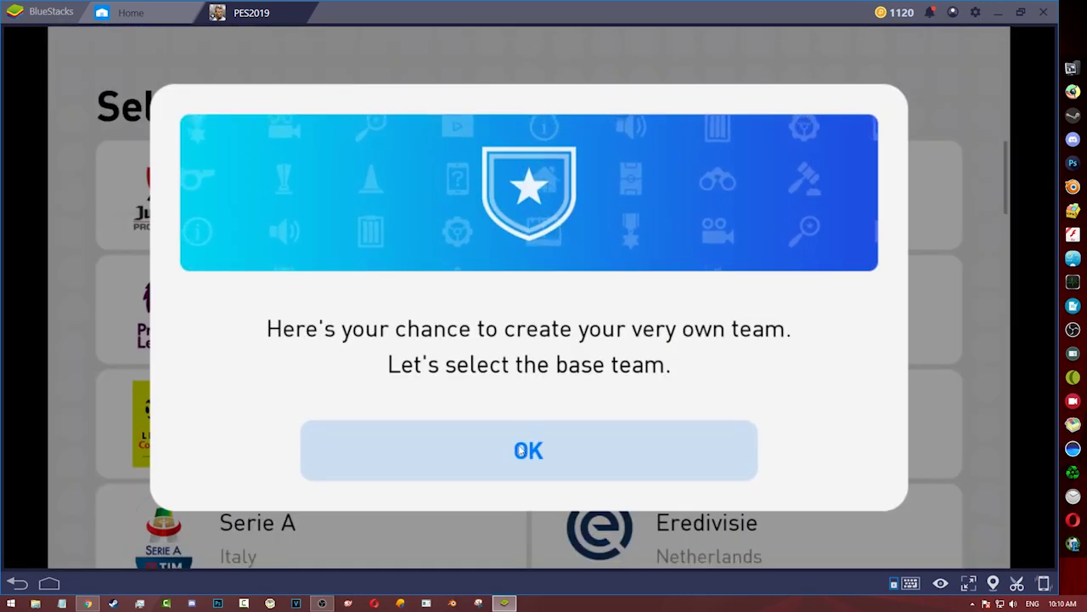
{"action": "left_click", "coordinate": [520, 450]}
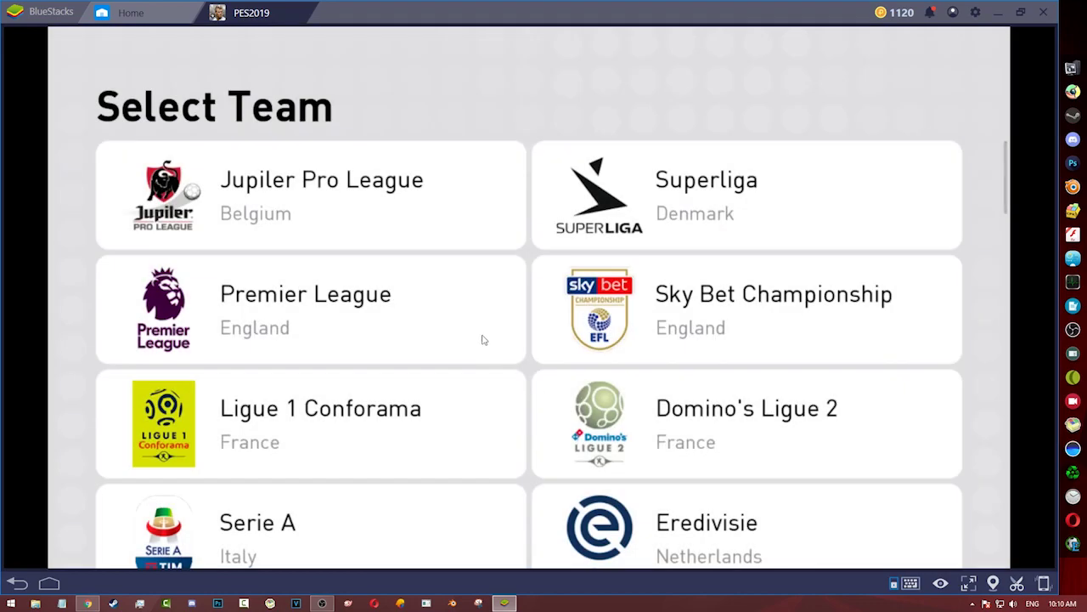
Examine the full list of patched leagues in Select Team, from Jupiler Pro League to Bundesliga.
{"action": "left_click_drag", "start_coordinate": [417, 436], "coordinate": [418, 304]}
{"action": "scroll", "coordinate": [418, 291], "scroll_direction": "down", "scroll_amount": 10}
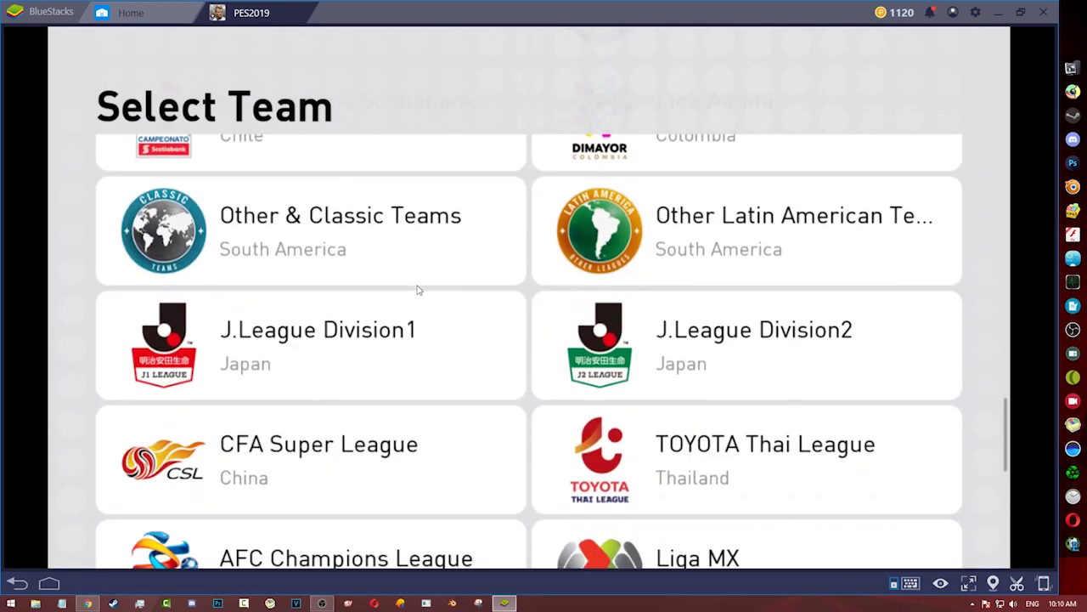
{"action": "scroll", "coordinate": [428, 264], "scroll_direction": "up", "scroll_amount": 12}
{"action": "scroll", "coordinate": [422, 425], "scroll_direction": "up", "scroll_amount": 5}
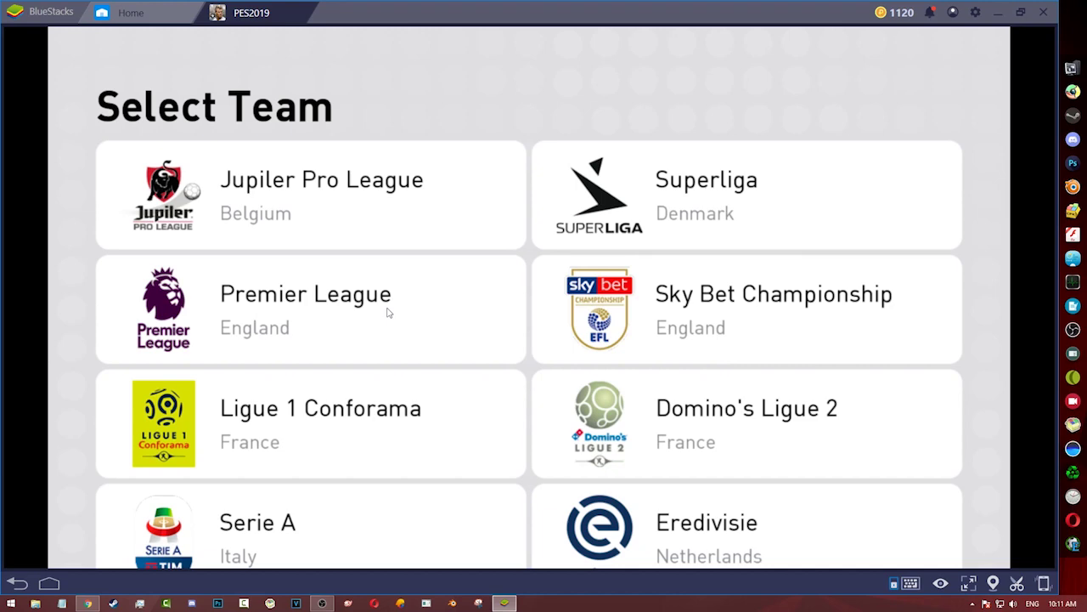
{"action": "left_click_drag", "start_coordinate": [412, 330], "coordinate": [377, 469]}
{"action": "scroll", "coordinate": [407, 348], "scroll_direction": "down", "scroll_amount": 15}
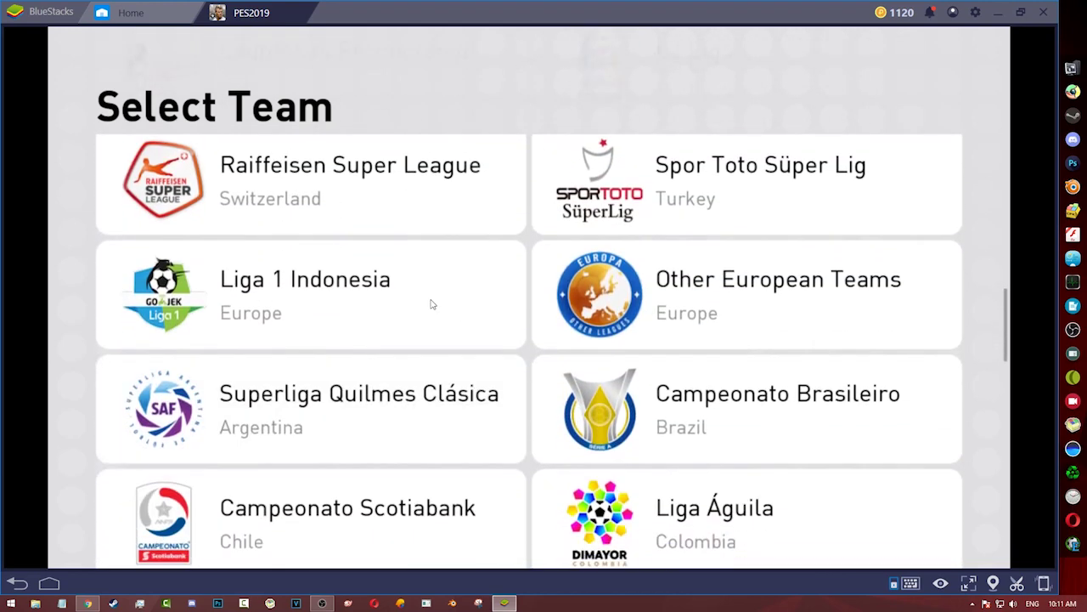
{"action": "scroll", "coordinate": [425, 306], "scroll_direction": "down", "scroll_amount": 2}
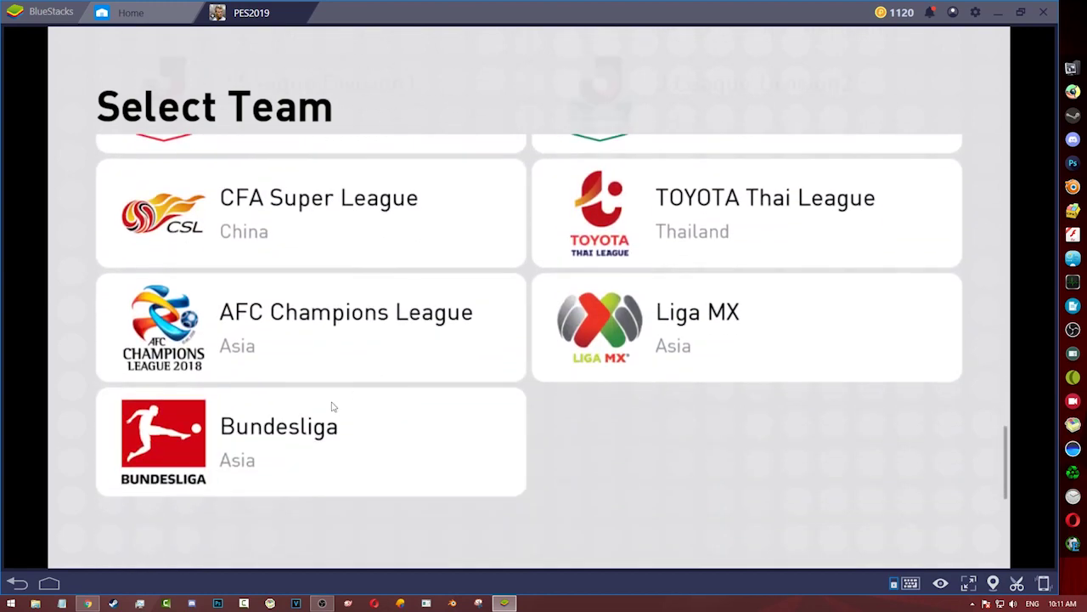
{"action": "scroll", "coordinate": [371, 313], "scroll_direction": "up", "scroll_amount": 10}
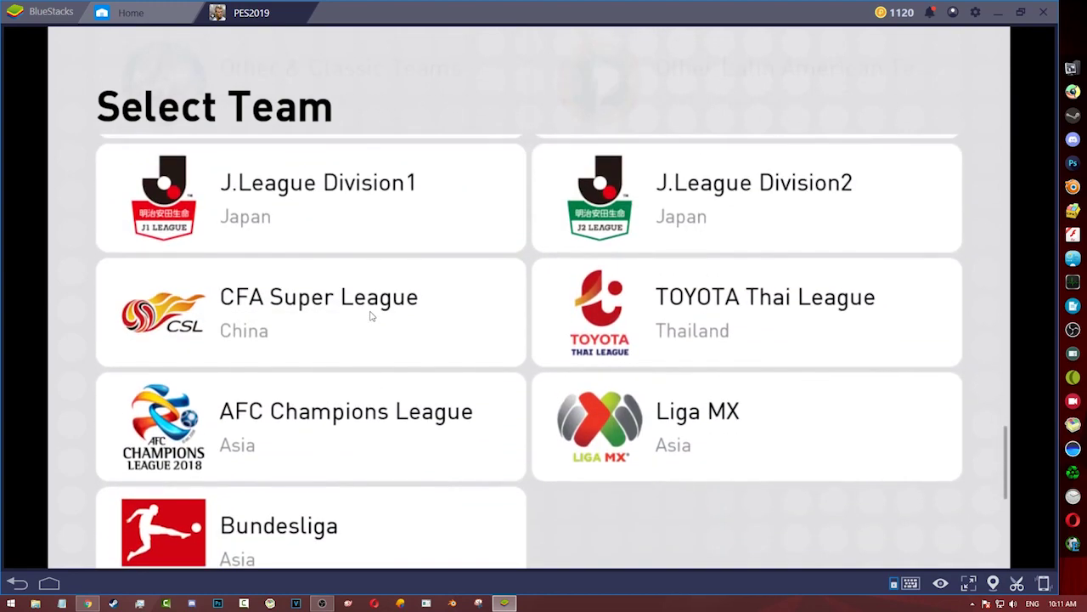
{"action": "scroll", "coordinate": [311, 390], "scroll_direction": "up", "scroll_amount": 5}
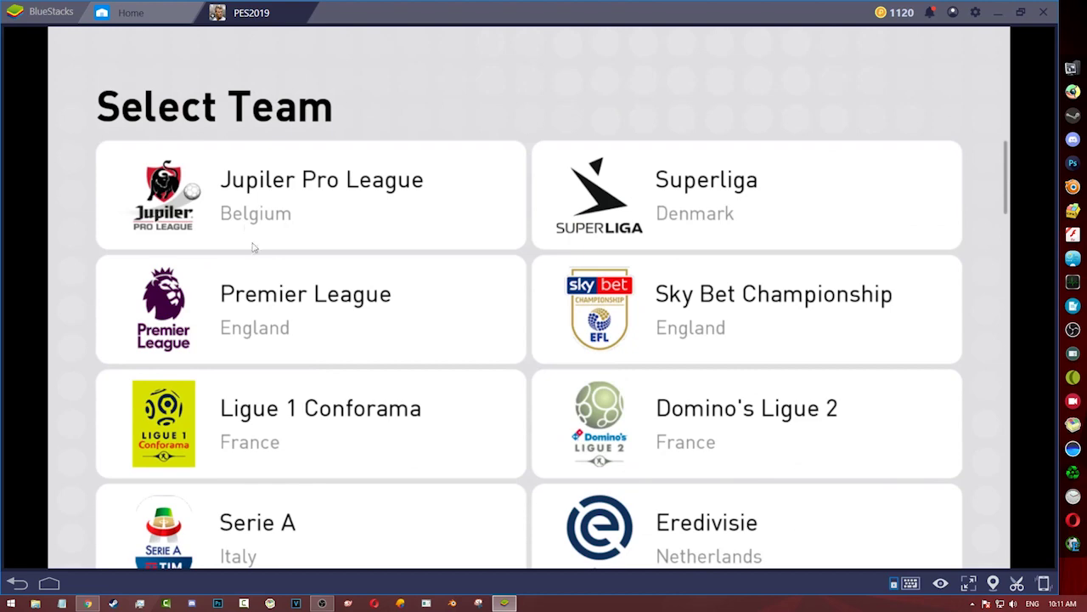
Examine the team names and badges in the Premier League, and return to the league list.
{"action": "left_click", "coordinate": [260, 320]}
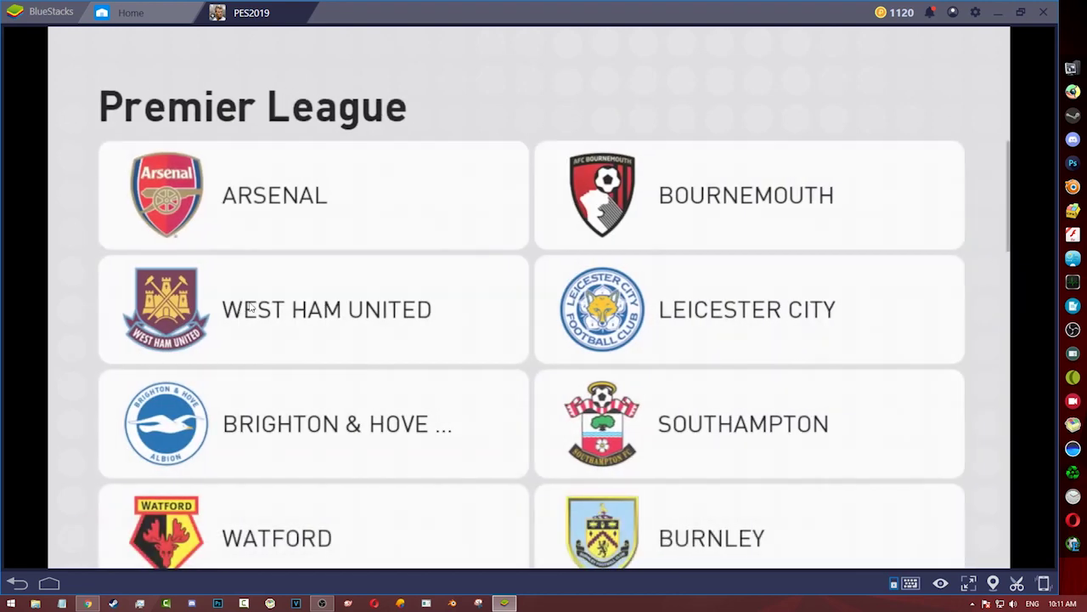
{"action": "scroll", "coordinate": [442, 266], "scroll_direction": "down", "scroll_amount": 3}
{"action": "scroll", "coordinate": [390, 445], "scroll_direction": "up", "scroll_amount": 3}
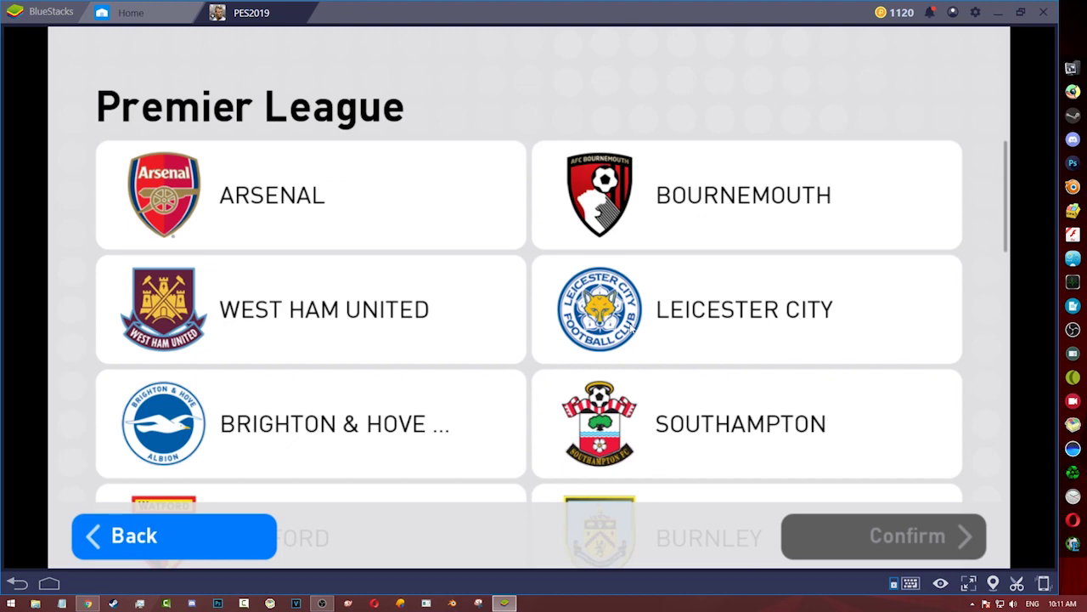
{"action": "scroll", "coordinate": [532, 337], "scroll_direction": "down", "scroll_amount": 6}
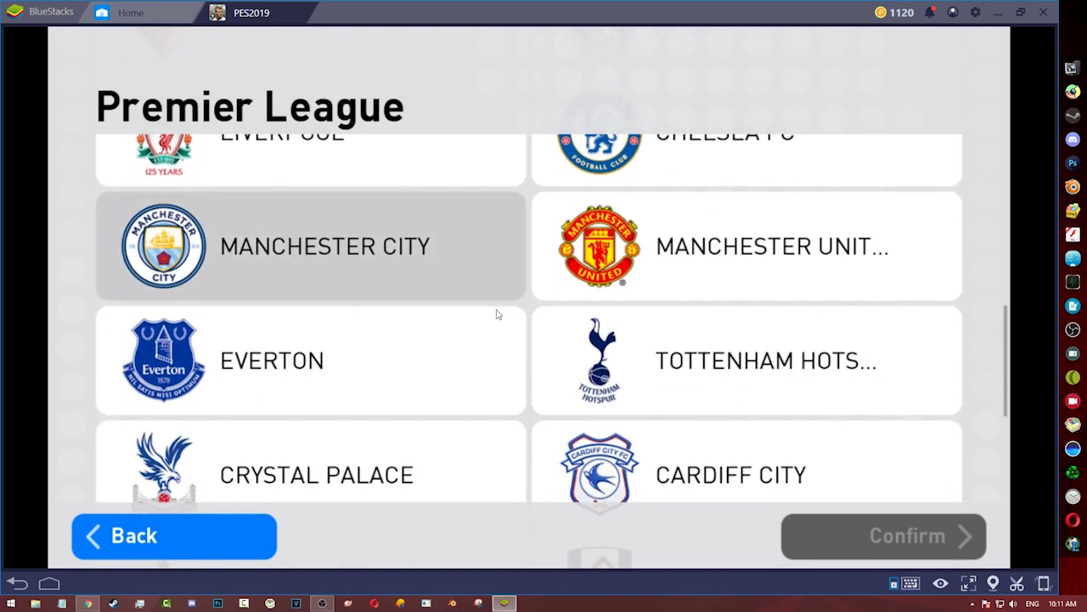
{"action": "scroll", "coordinate": [498, 314], "scroll_direction": "up", "scroll_amount": 1}
{"action": "left_click_drag", "start_coordinate": [433, 416], "coordinate": [445, 284]}
{"action": "left_click_drag", "start_coordinate": [306, 393], "coordinate": [370, 251]}
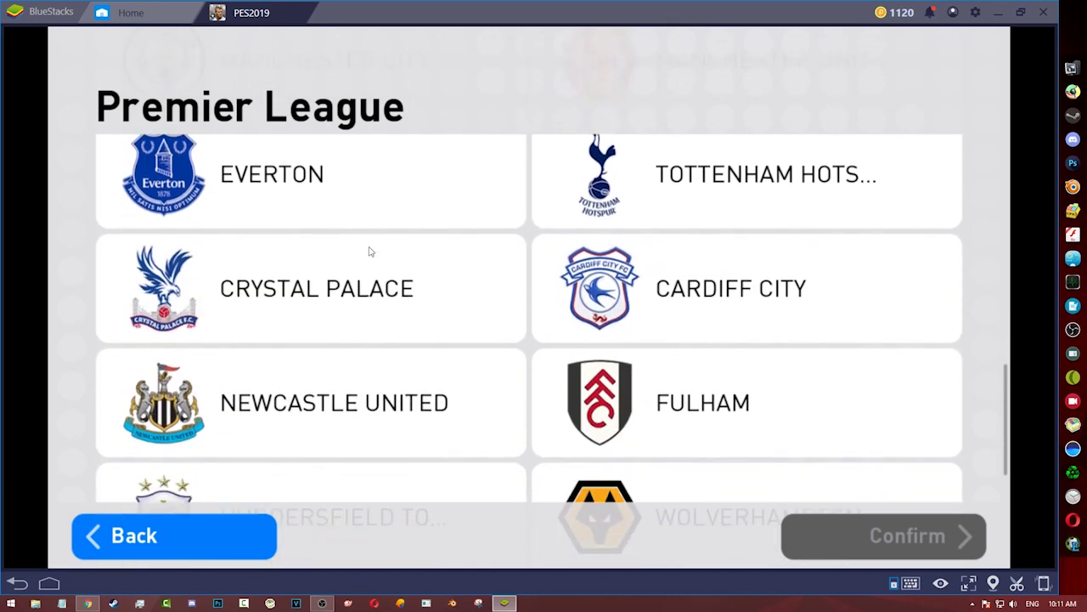
{"action": "left_click", "coordinate": [194, 529]}
Examine the team names and badges in Ligue 1 Conforama, and return to the league list.
{"action": "left_click_drag", "start_coordinate": [624, 393], "coordinate": [600, 253]}
{"action": "scroll", "coordinate": [362, 306], "scroll_direction": "down", "scroll_amount": 2}
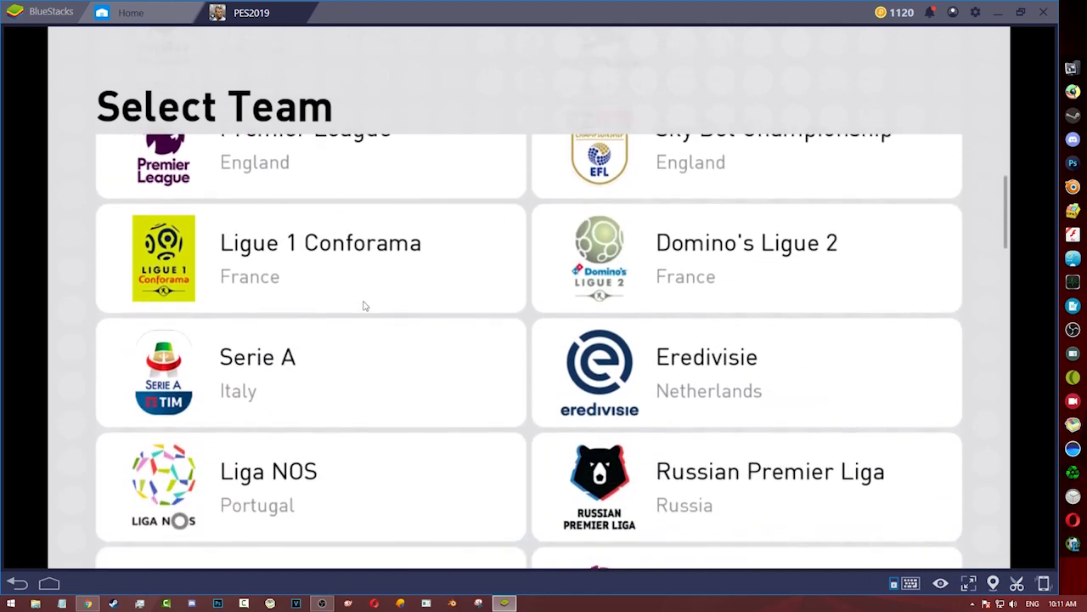
{"action": "left_click", "coordinate": [351, 233]}
{"action": "left_click_drag", "start_coordinate": [396, 377], "coordinate": [415, 260]}
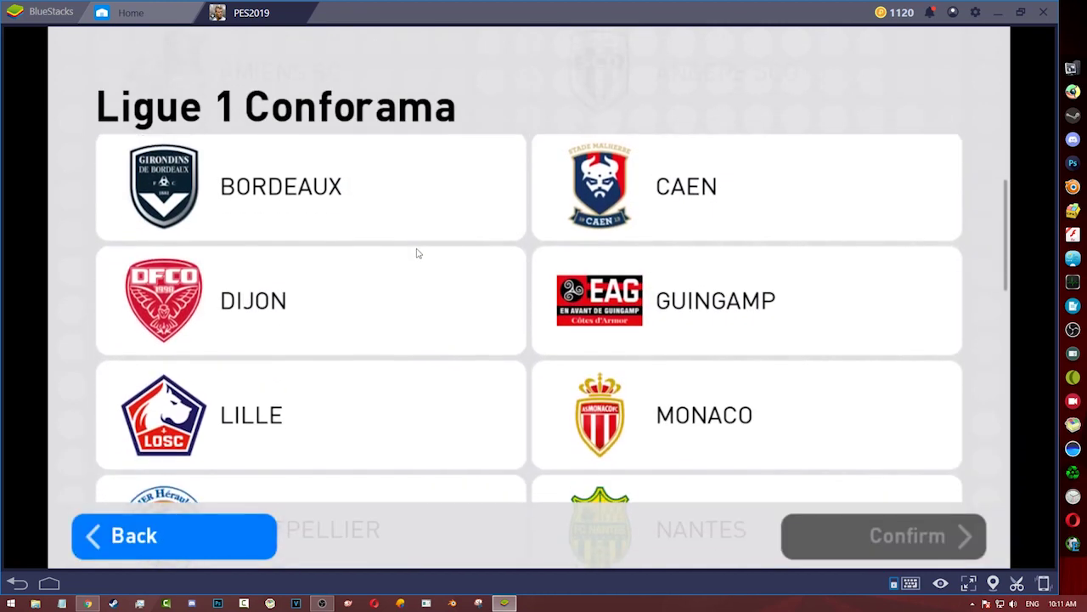
{"action": "left_click_drag", "start_coordinate": [408, 382], "coordinate": [422, 257]}
{"action": "left_click_drag", "start_coordinate": [414, 318], "coordinate": [425, 223]}
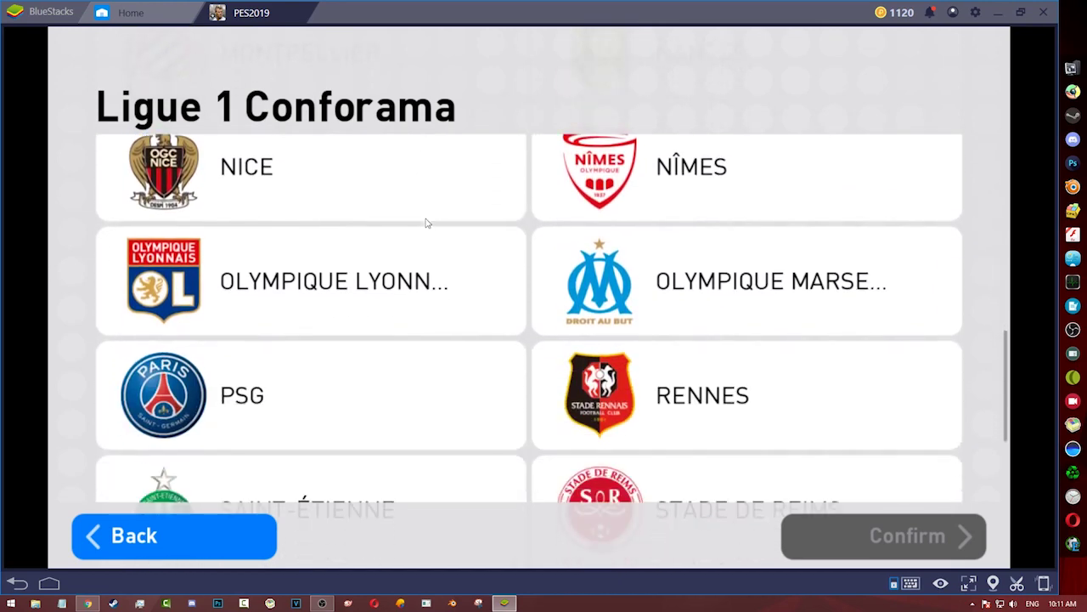
{"action": "left_click_drag", "start_coordinate": [407, 298], "coordinate": [429, 221]}
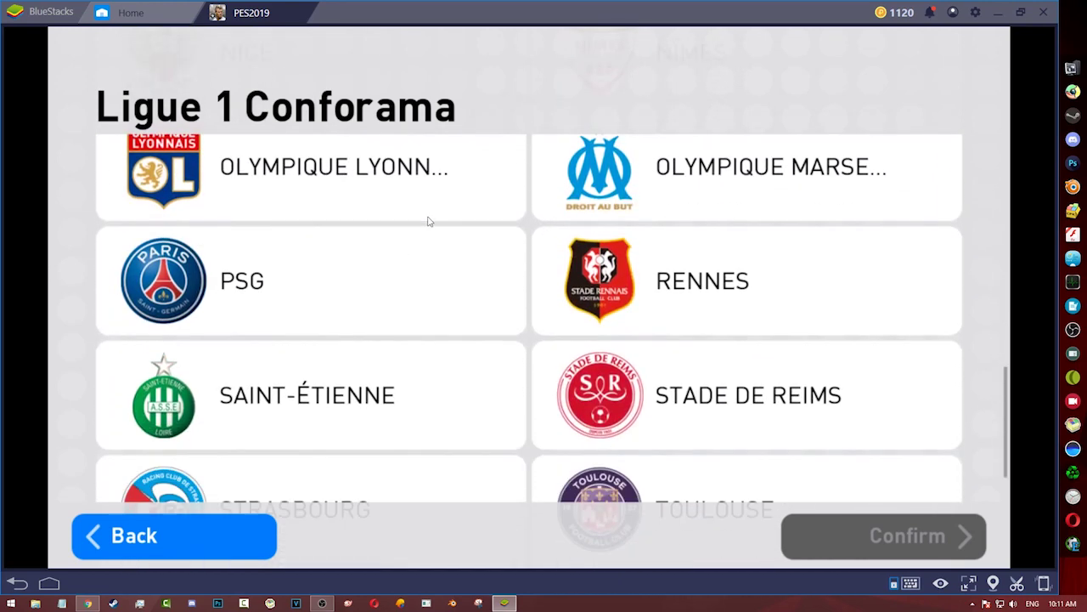
{"action": "left_click_drag", "start_coordinate": [411, 296], "coordinate": [386, 253]}
{"action": "left_click_drag", "start_coordinate": [357, 362], "coordinate": [358, 300]}
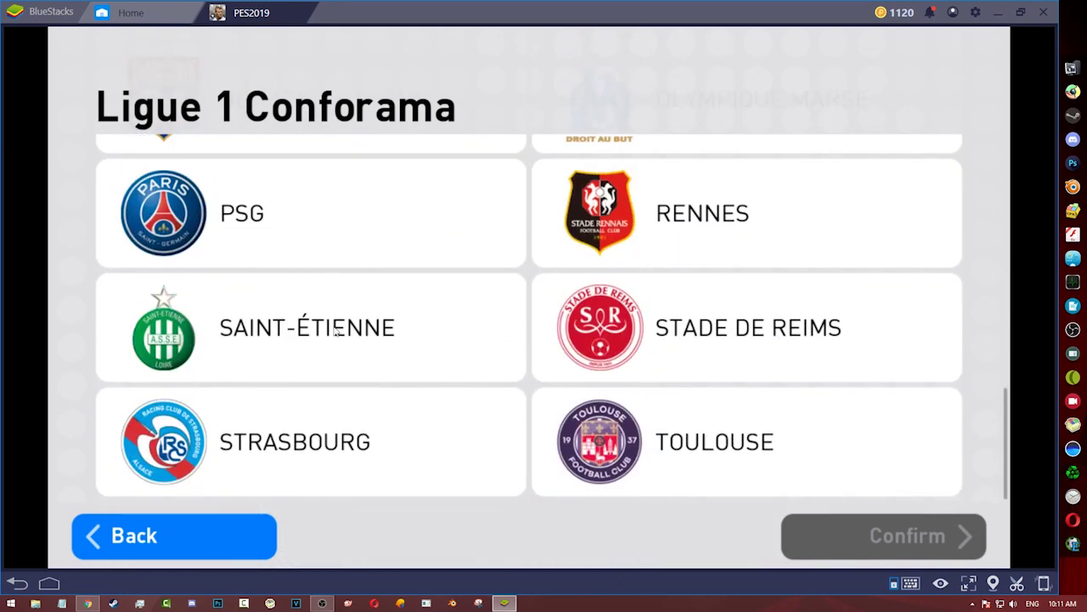
{"action": "left_click", "coordinate": [191, 535]}
Examine the team names and badges in La Liga, and return to the league list.
{"action": "left_click_drag", "start_coordinate": [364, 454], "coordinate": [403, 337]}
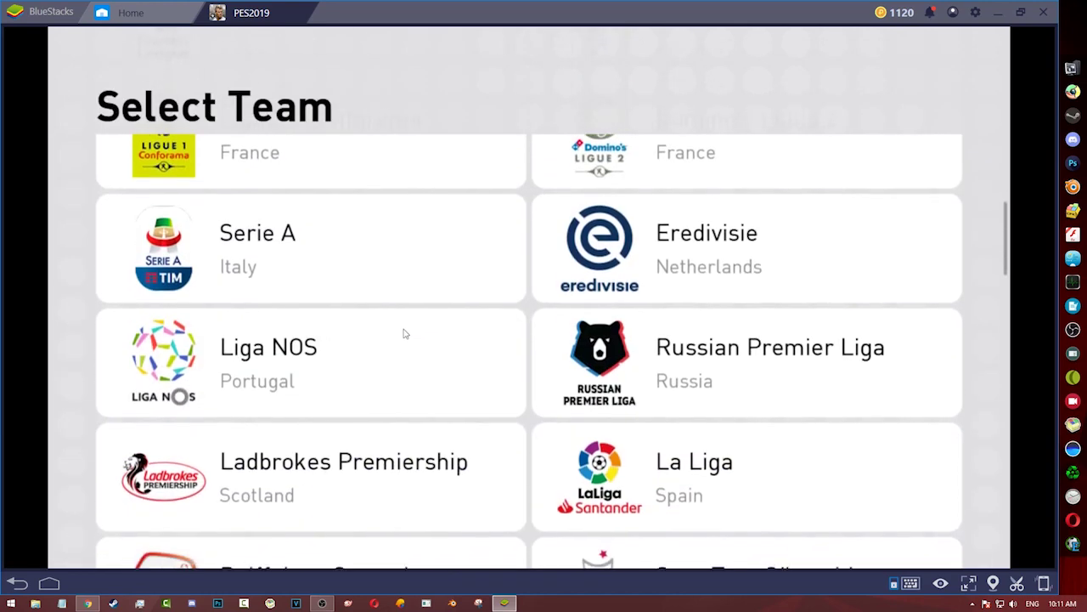
{"action": "left_click", "coordinate": [649, 447]}
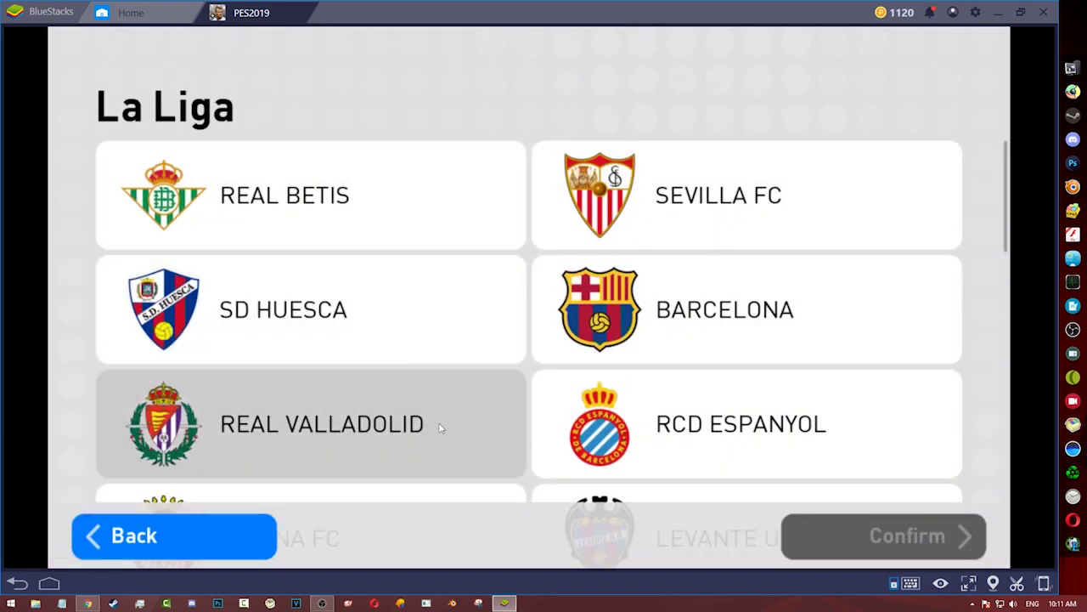
{"action": "left_click_drag", "start_coordinate": [439, 422], "coordinate": [442, 350]}
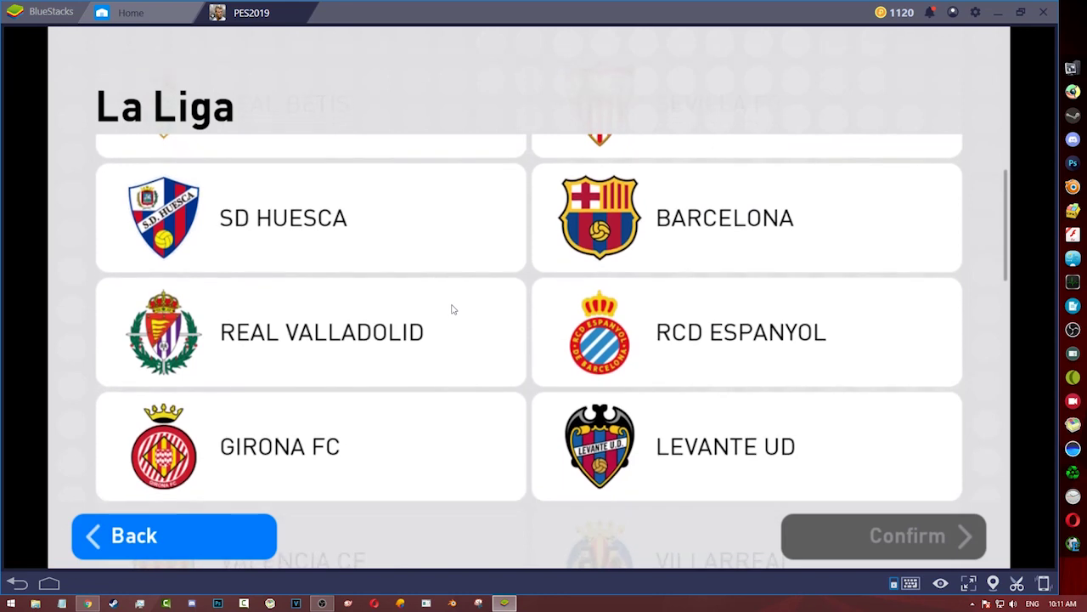
{"action": "left_click_drag", "start_coordinate": [413, 405], "coordinate": [429, 304]}
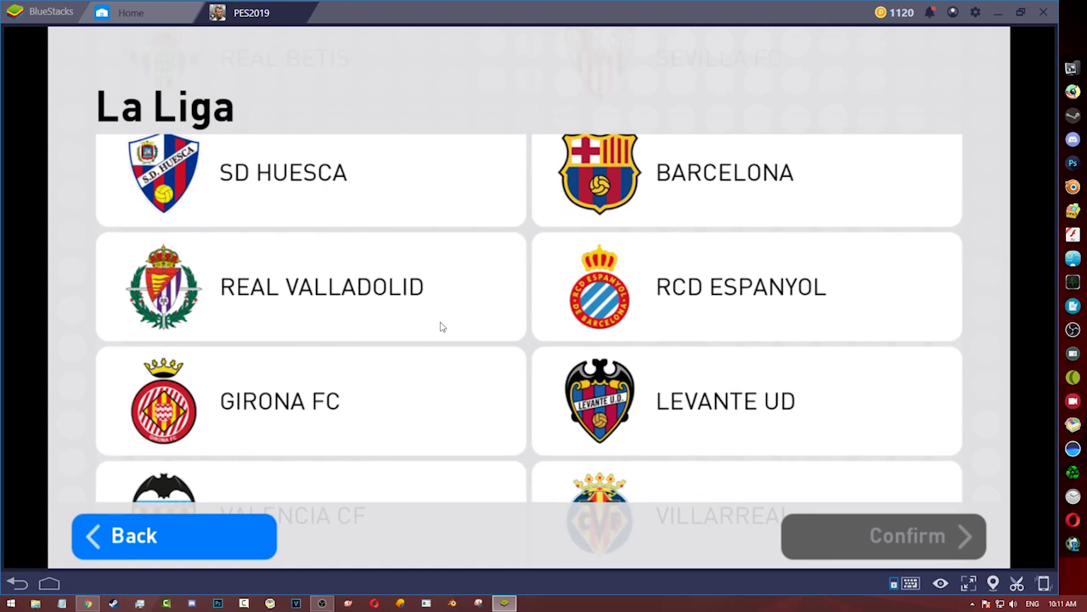
{"action": "left_click_drag", "start_coordinate": [369, 382], "coordinate": [371, 325]}
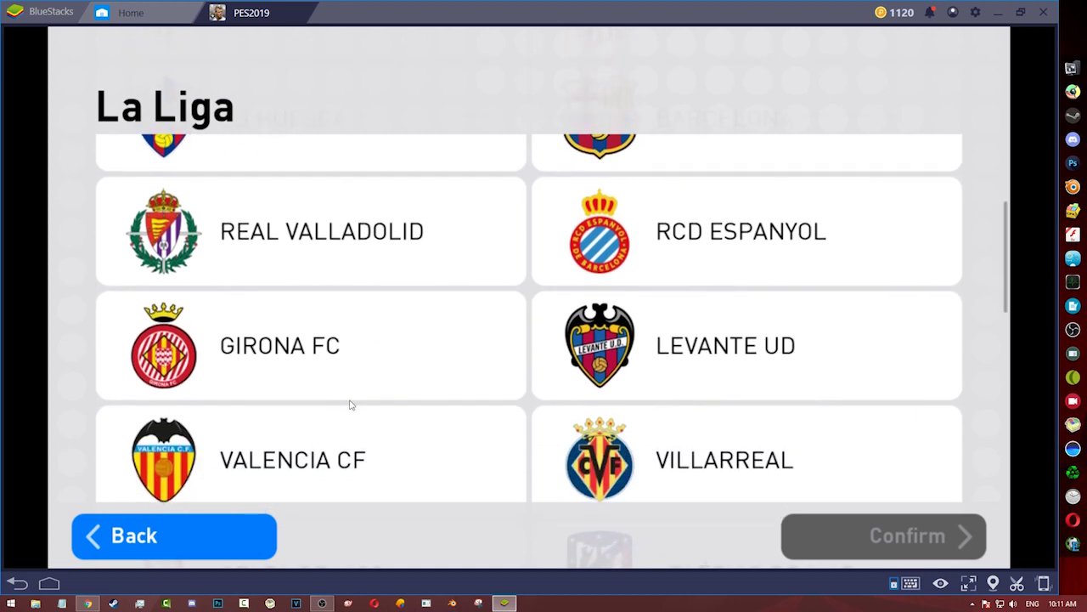
{"action": "left_click_drag", "start_coordinate": [351, 406], "coordinate": [371, 326]}
{"action": "left_click_drag", "start_coordinate": [378, 410], "coordinate": [382, 325]}
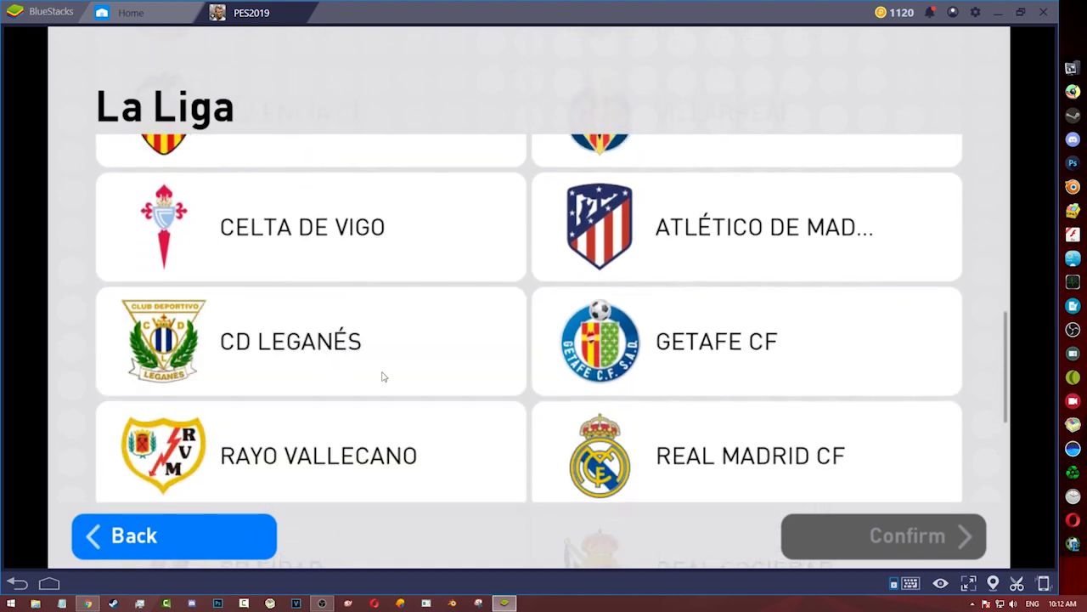
{"action": "left_click_drag", "start_coordinate": [387, 425], "coordinate": [408, 296]}
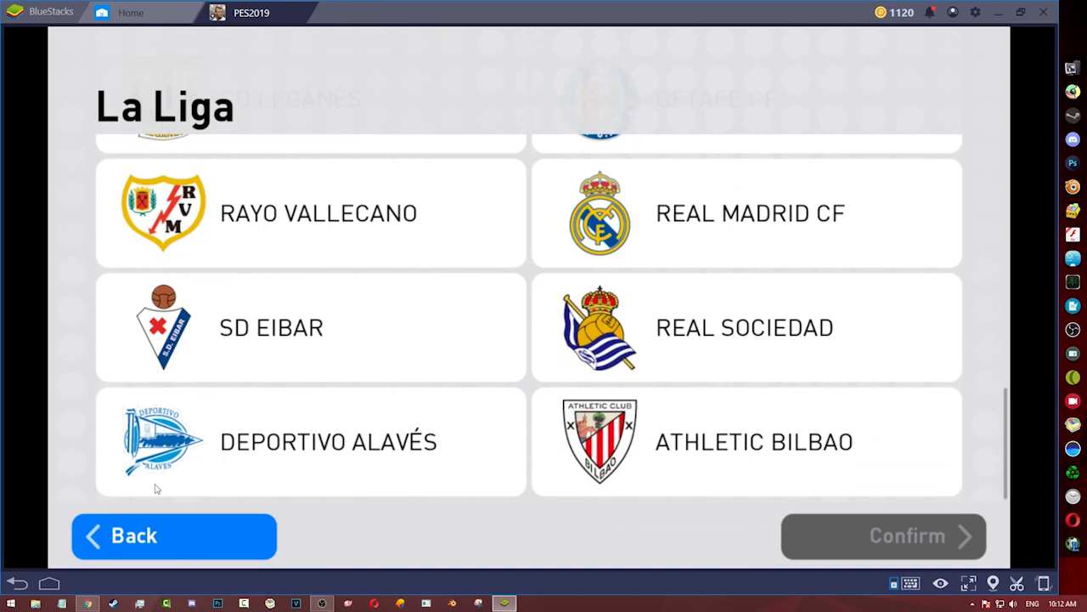
{"action": "left_click", "coordinate": [170, 543]}
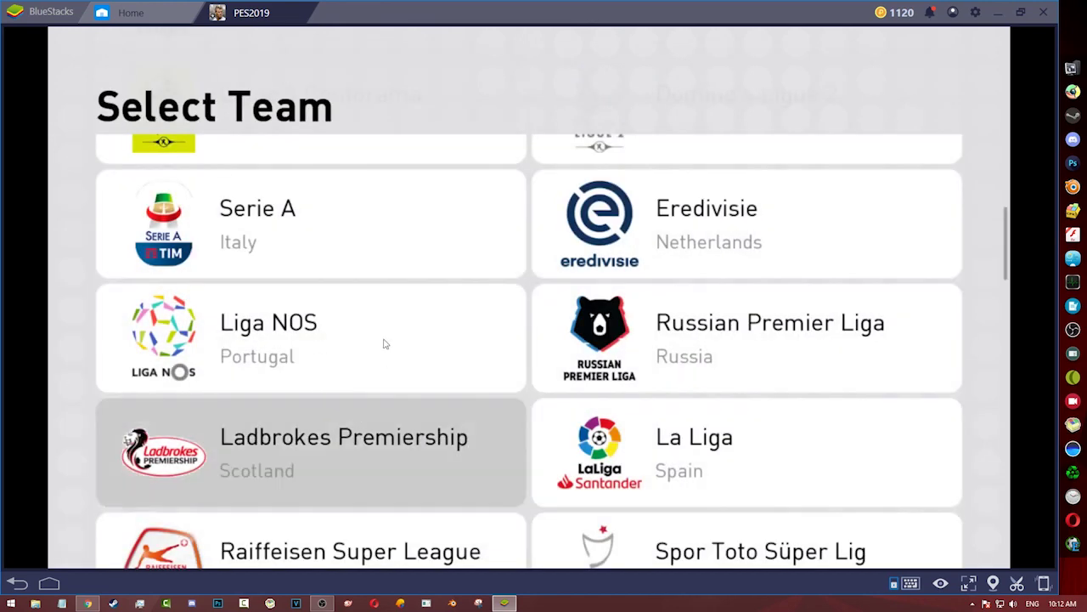
Choose FC Bayern München from the Bundesliga as the base team and confirm it.
{"action": "scroll", "coordinate": [381, 370], "scroll_direction": "down", "scroll_amount": 7}
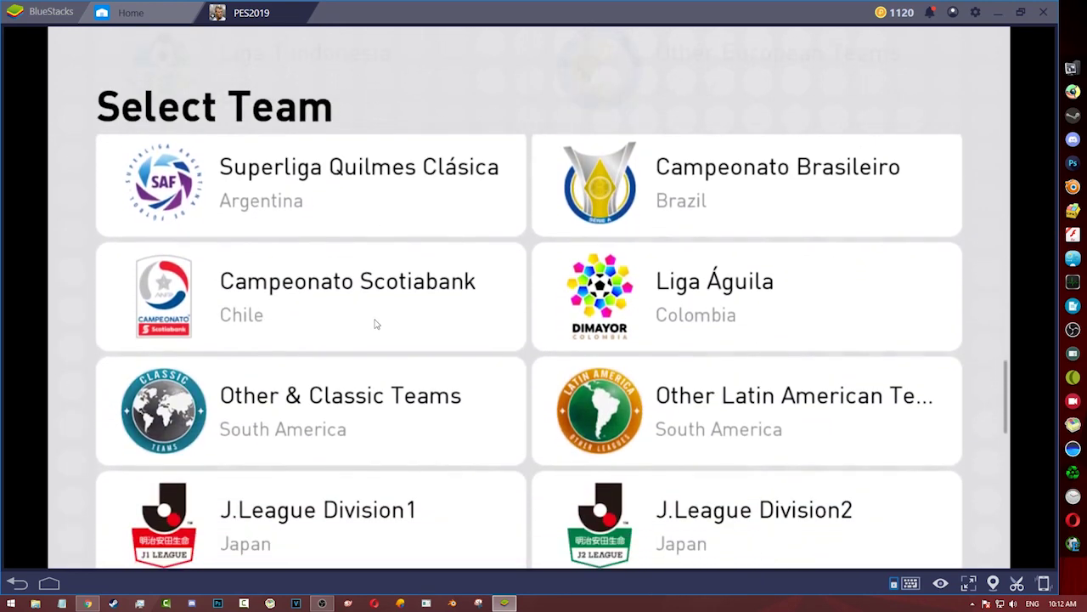
{"action": "scroll", "coordinate": [377, 323], "scroll_direction": "up", "scroll_amount": 1}
{"action": "scroll", "coordinate": [333, 348], "scroll_direction": "down", "scroll_amount": 3}
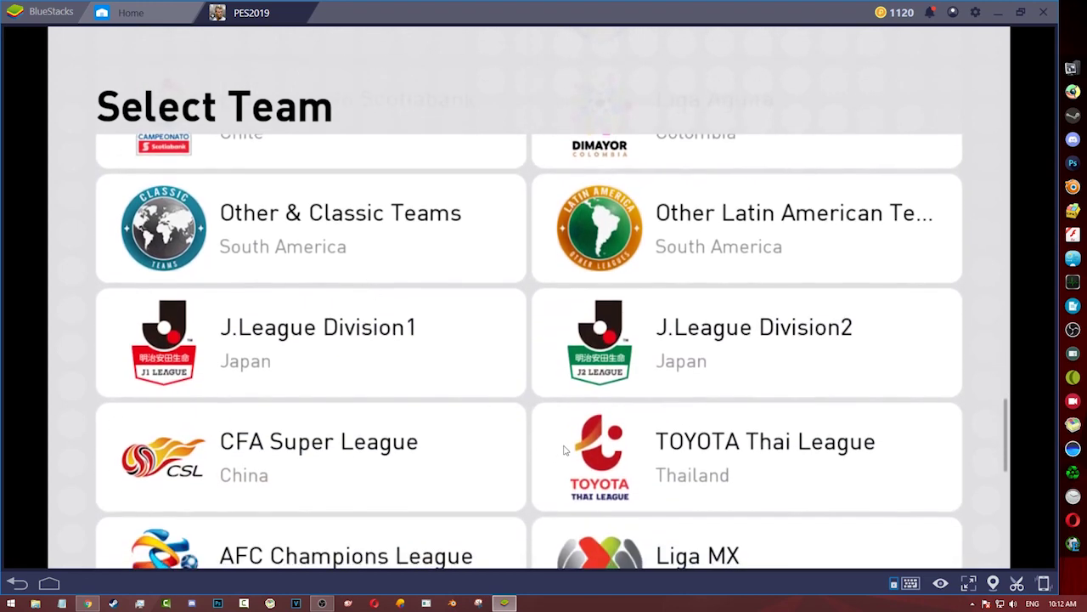
{"action": "scroll", "coordinate": [345, 452], "scroll_direction": "down", "scroll_amount": 3}
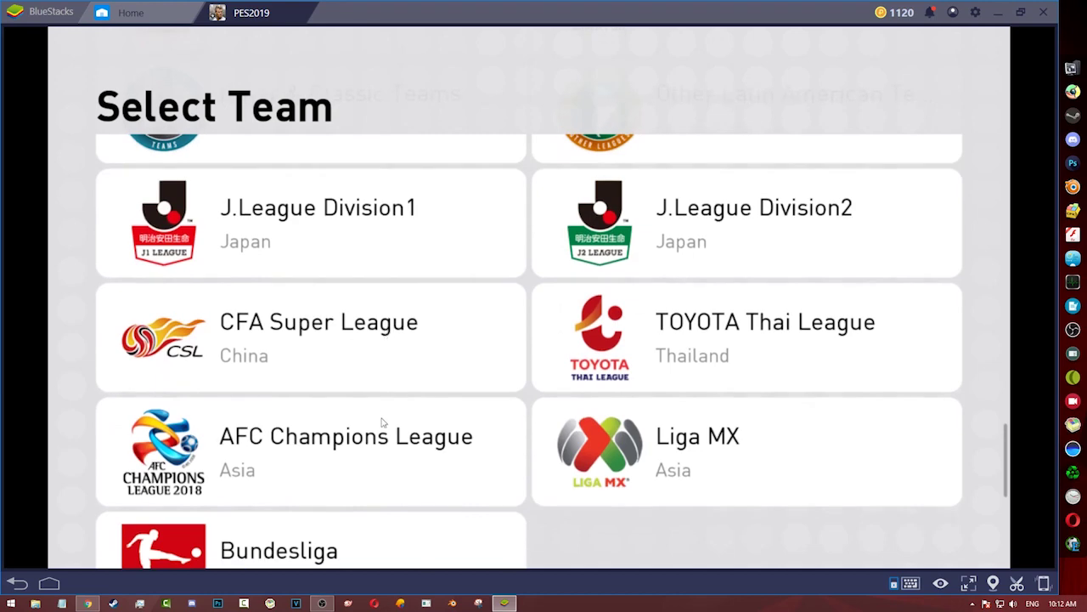
{"action": "left_click", "coordinate": [321, 438]}
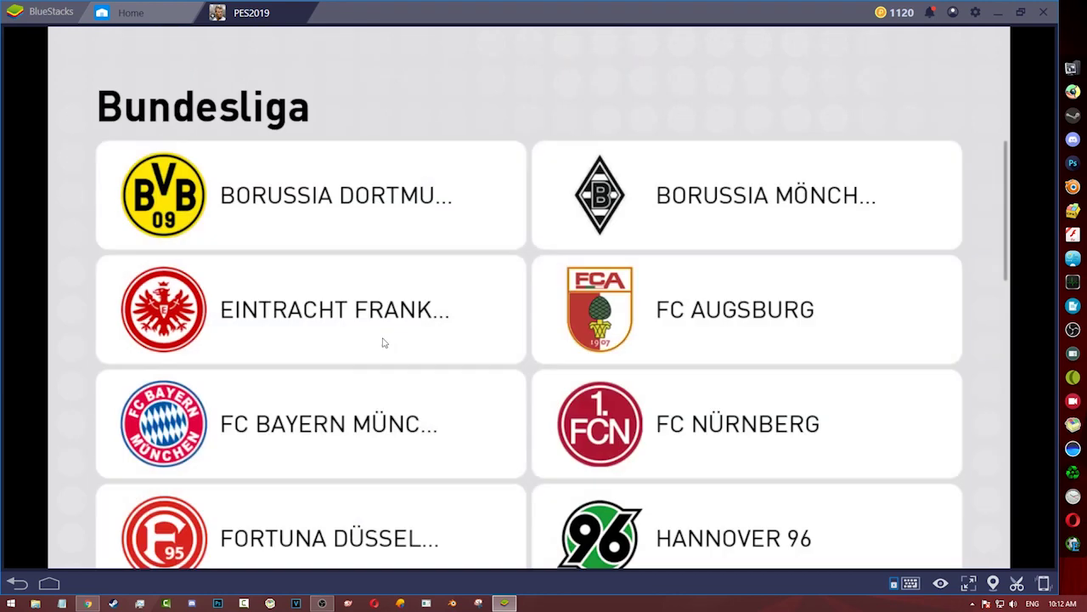
{"action": "scroll", "coordinate": [456, 286], "scroll_direction": "down", "scroll_amount": 1}
{"action": "scroll", "coordinate": [371, 351], "scroll_direction": "up", "scroll_amount": 1}
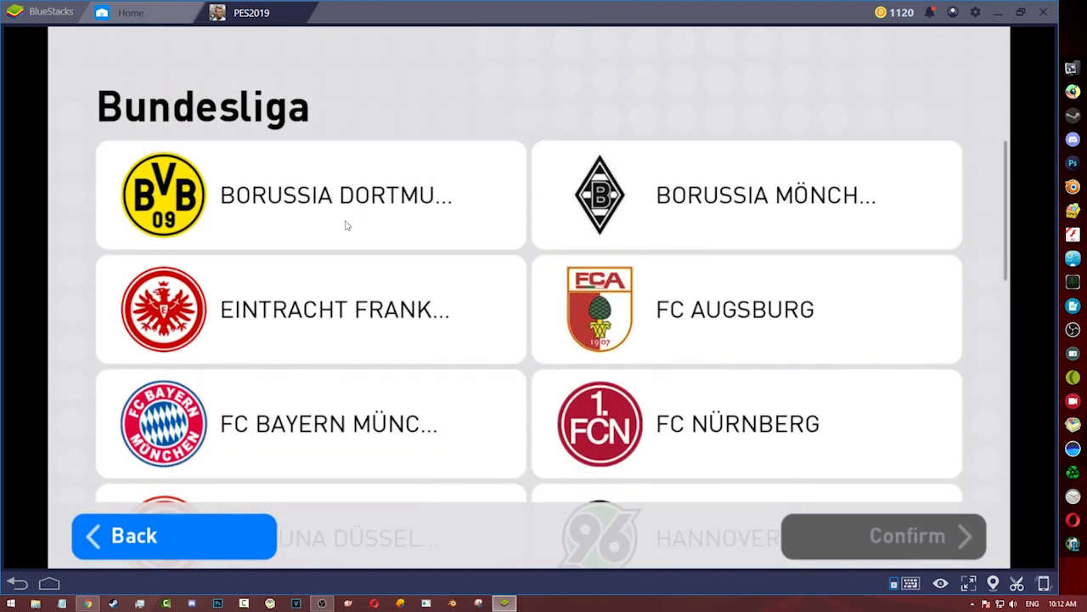
{"action": "scroll", "coordinate": [354, 323], "scroll_direction": "down", "scroll_amount": 1}
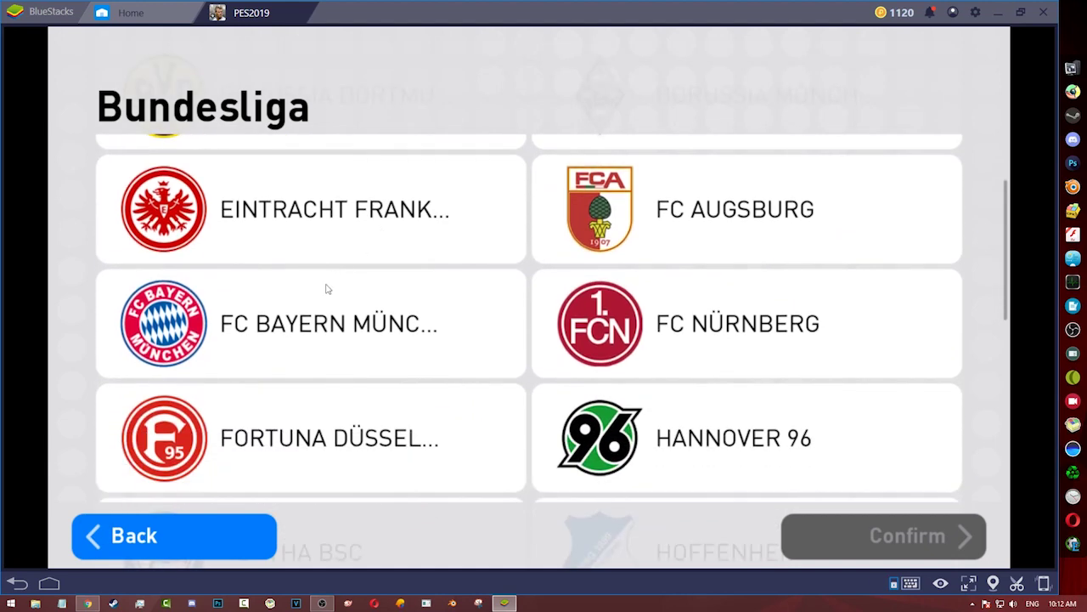
{"action": "left_click", "coordinate": [288, 330]}
{"action": "left_click", "coordinate": [866, 536]}
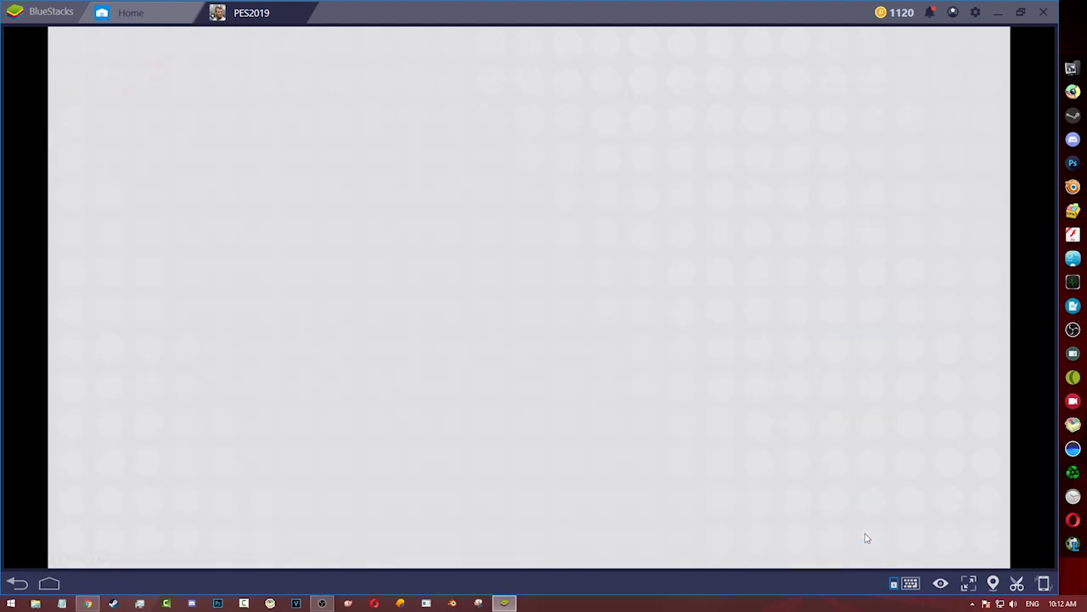
Set the owner name to BAYERN and confirm it.
{"action": "left_click", "coordinate": [502, 351]}
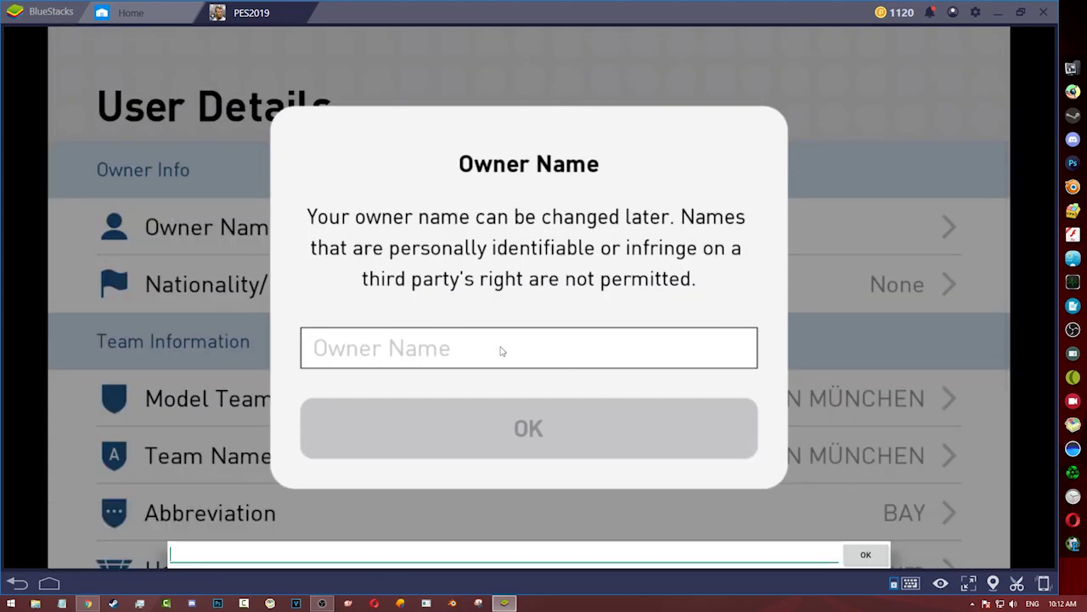
{"action": "type", "text": "BAYERB"}
{"action": "key", "text": "BackSpace"}
{"action": "type", "text": "N"}
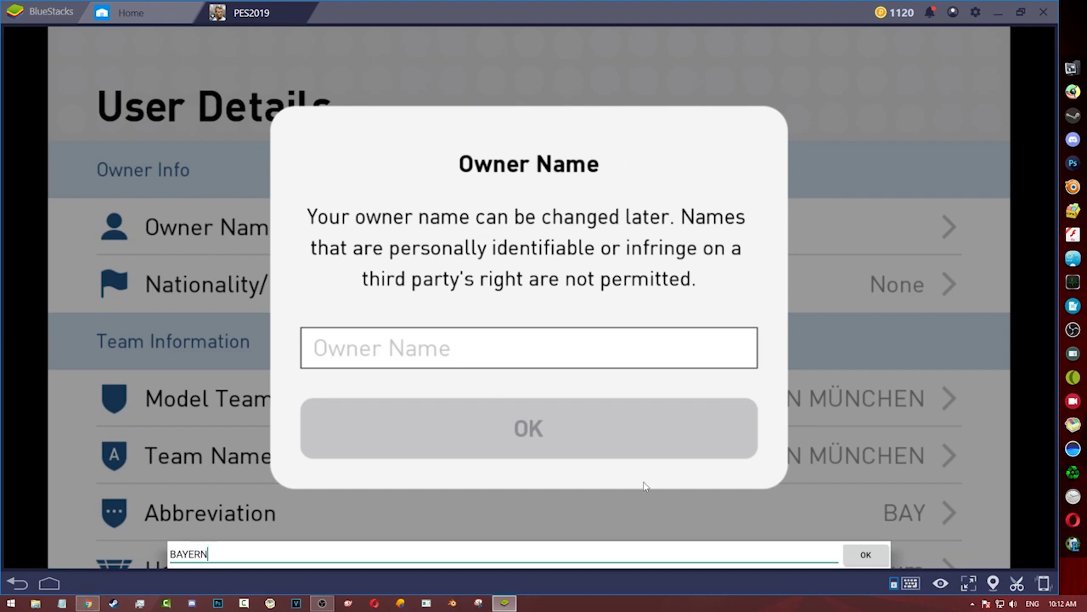
{"action": "left_click", "coordinate": [864, 552]}
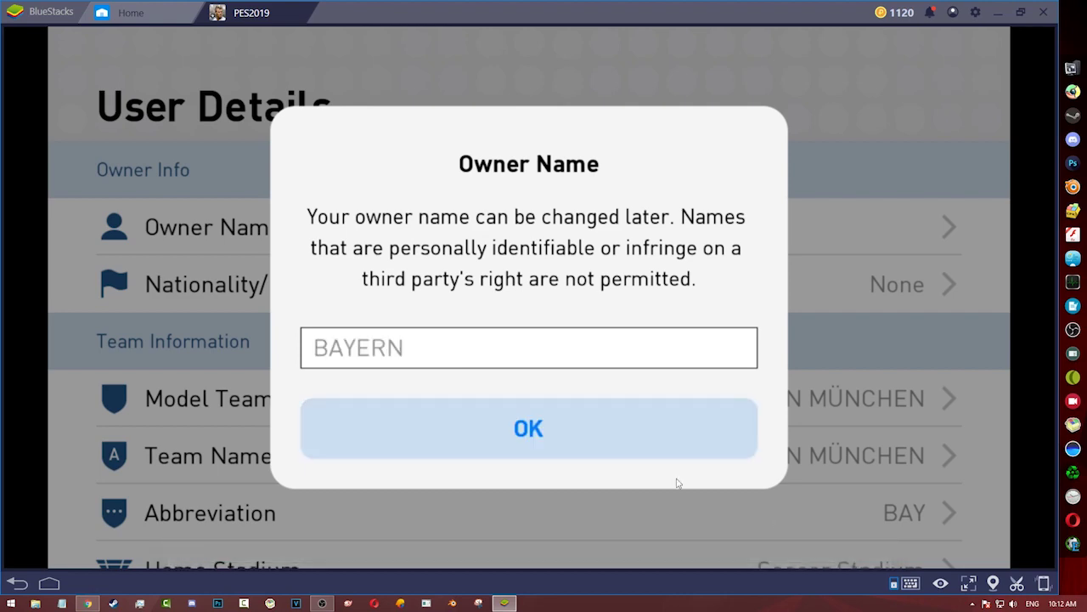
{"action": "left_click", "coordinate": [540, 421]}
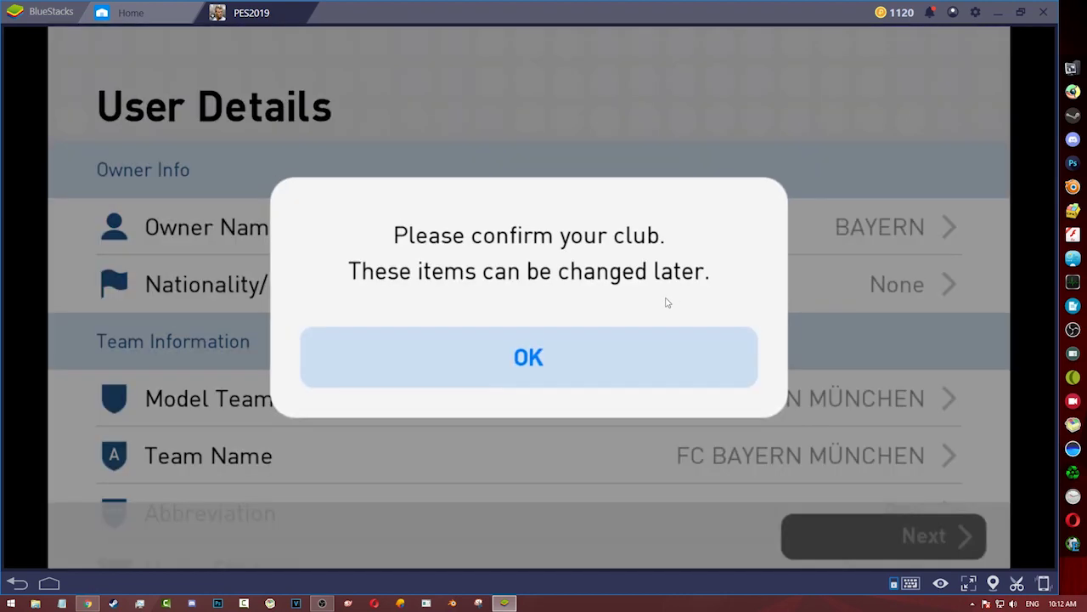
Review the owner and team information in User Details and accept it.
{"action": "left_click", "coordinate": [579, 359]}
{"action": "left_click_drag", "start_coordinate": [695, 407], "coordinate": [689, 251]}
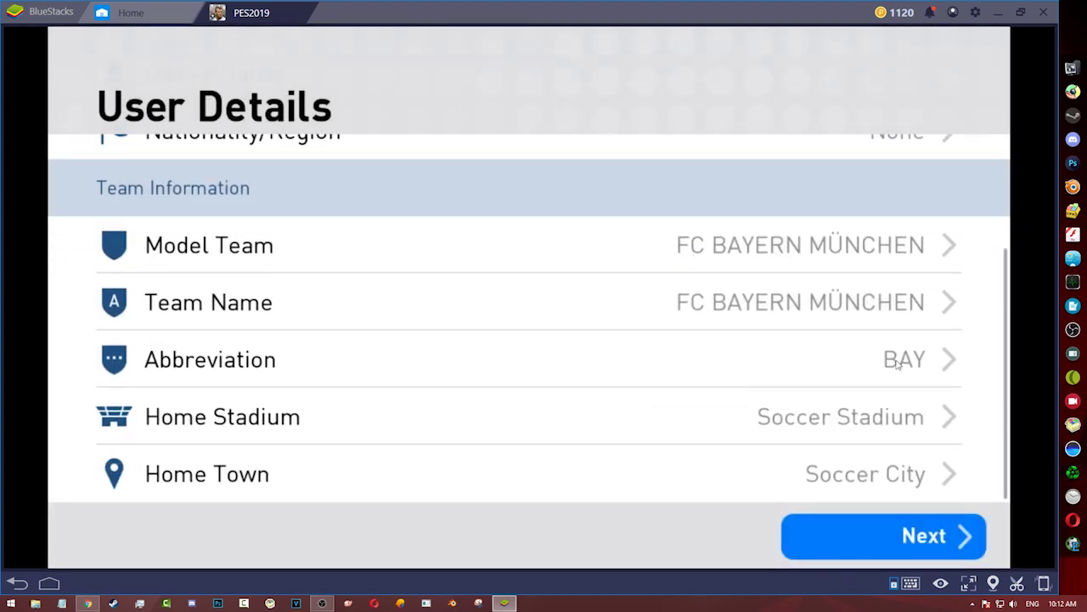
{"action": "left_click_drag", "start_coordinate": [843, 363], "coordinate": [798, 514]}
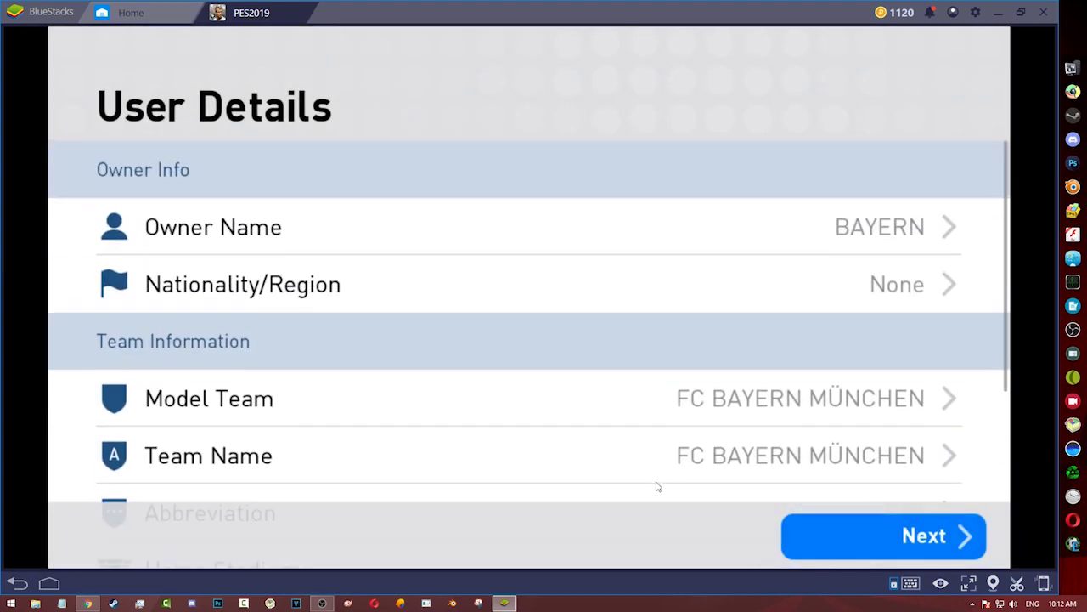
{"action": "left_click_drag", "start_coordinate": [656, 486], "coordinate": [658, 297]}
{"action": "left_click", "coordinate": [875, 535]}
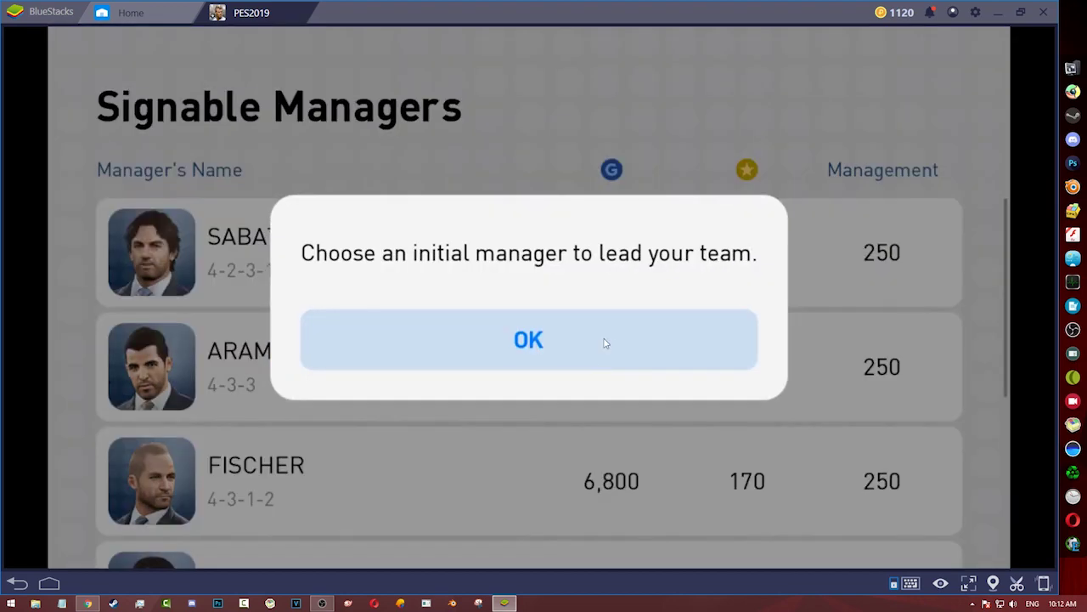
Look through the signable managers and sign the one with the 4-3-1-2 formation as initial manager.
{"action": "left_click", "coordinate": [581, 339]}
{"action": "left_click_drag", "start_coordinate": [420, 402], "coordinate": [449, 262]}
{"action": "left_click_drag", "start_coordinate": [425, 381], "coordinate": [405, 459]}
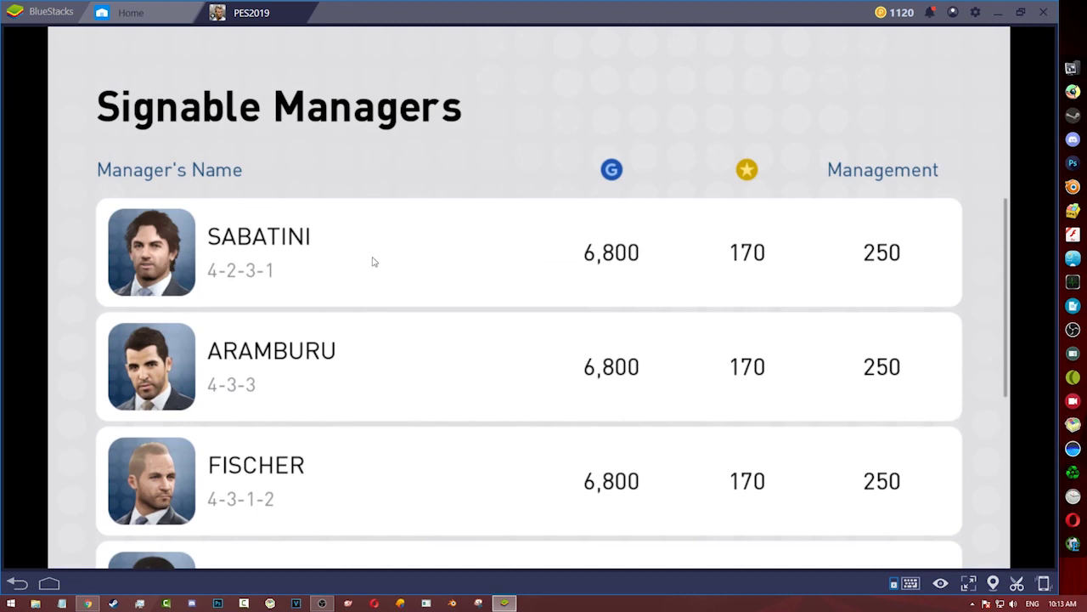
{"action": "left_click_drag", "start_coordinate": [372, 347], "coordinate": [372, 270]}
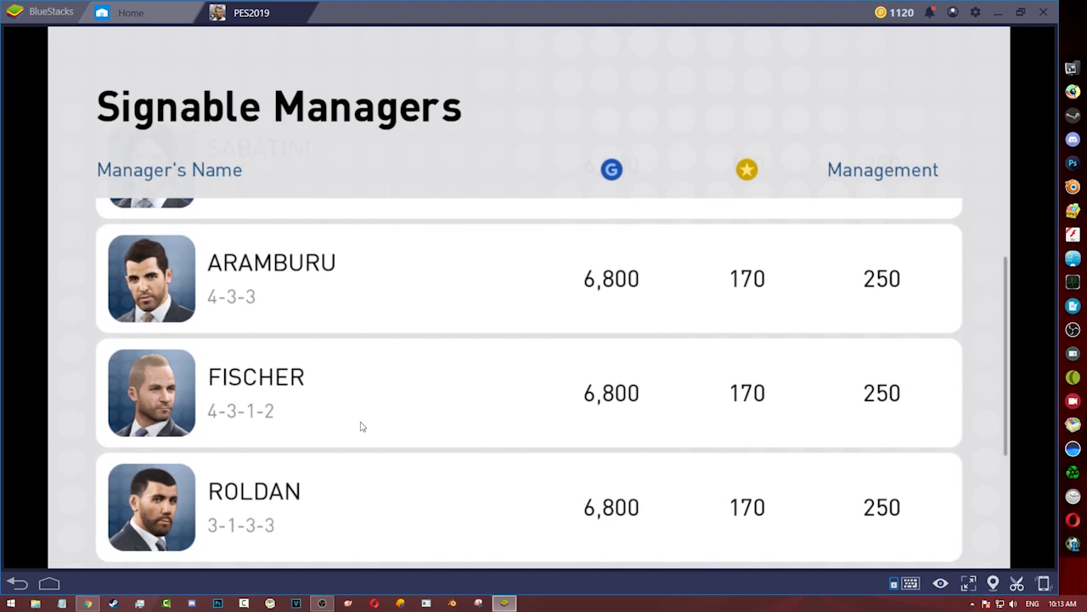
{"action": "left_click_drag", "start_coordinate": [361, 421], "coordinate": [373, 335]}
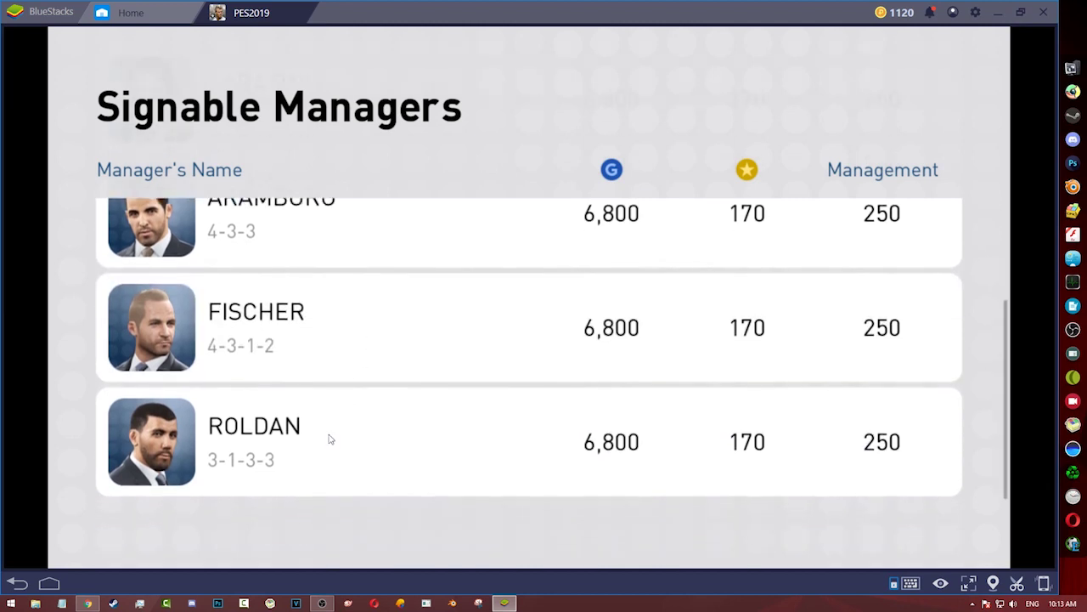
{"action": "left_click_drag", "start_coordinate": [352, 396], "coordinate": [320, 502]}
{"action": "left_click", "coordinate": [315, 461]}
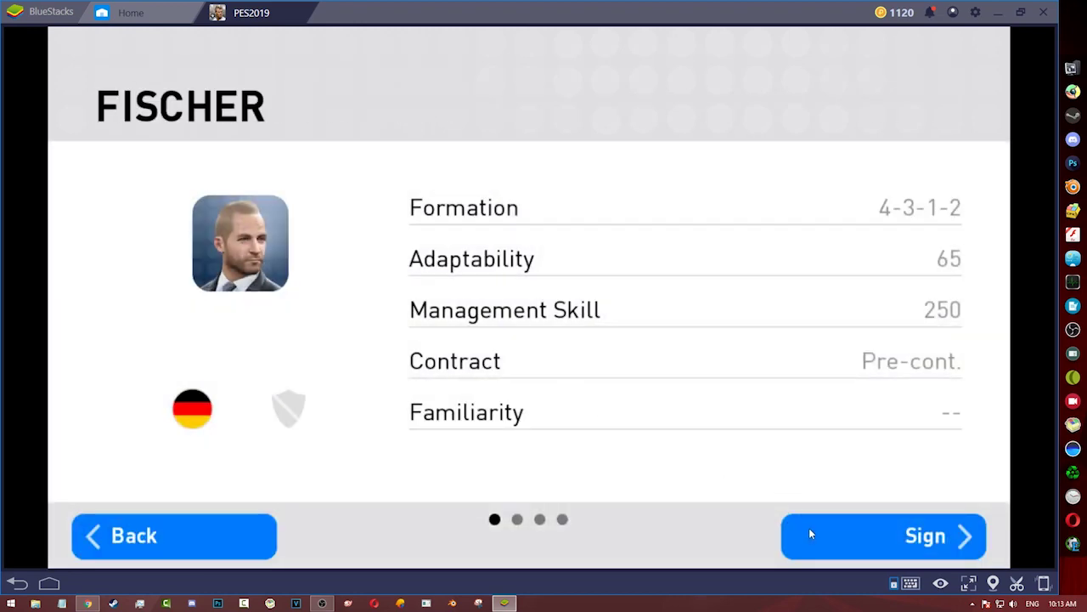
{"action": "left_click", "coordinate": [809, 527]}
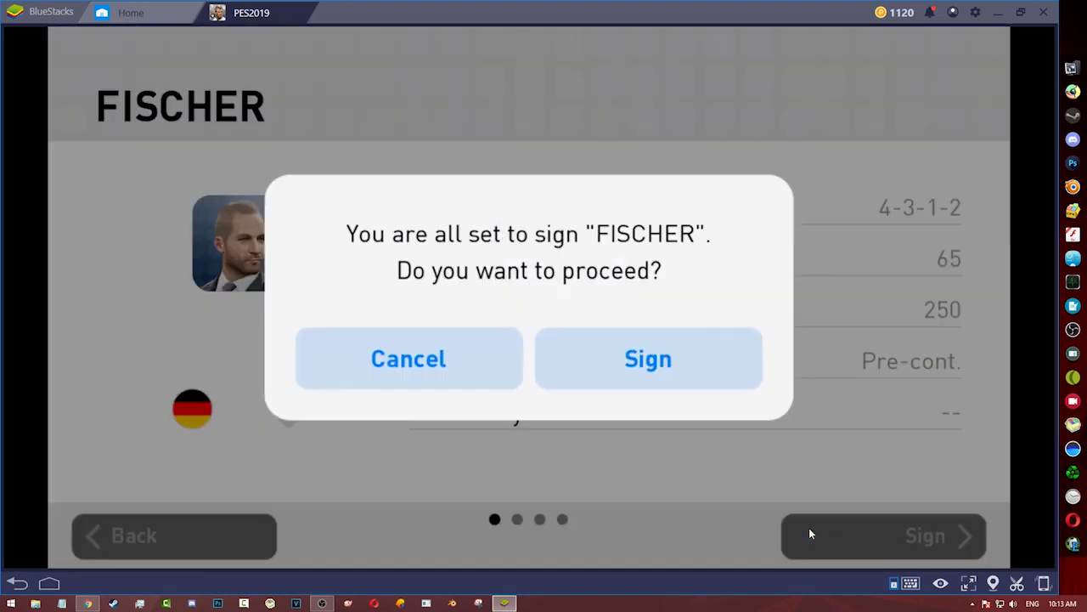
{"action": "left_click", "coordinate": [598, 342]}
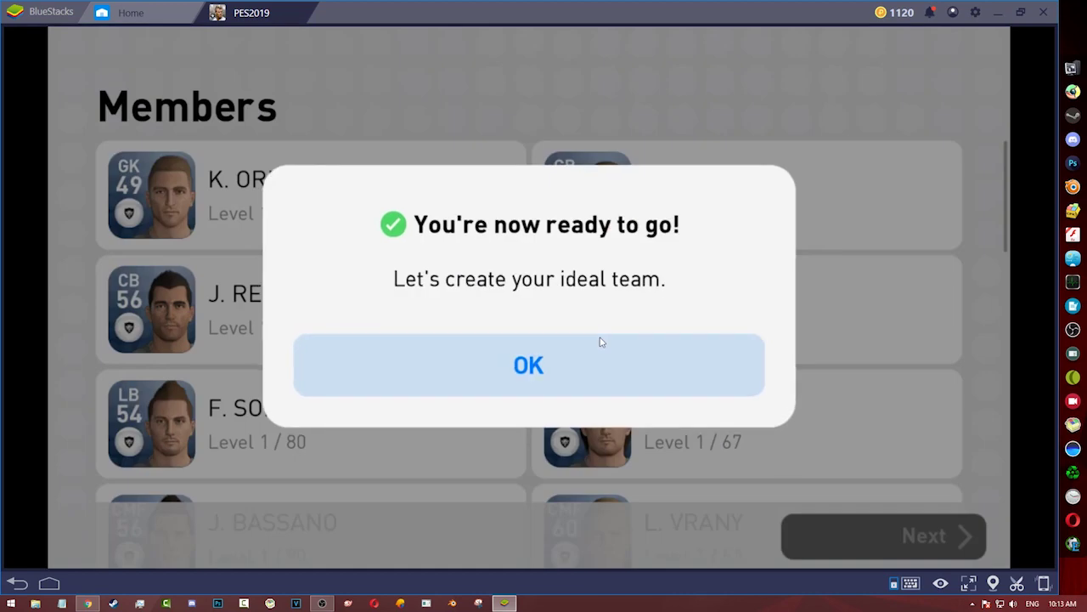
Accept the initial squad members, pass the Jump Start Login Bonus, and dismiss the myClub introduction.
{"action": "left_click", "coordinate": [561, 365]}
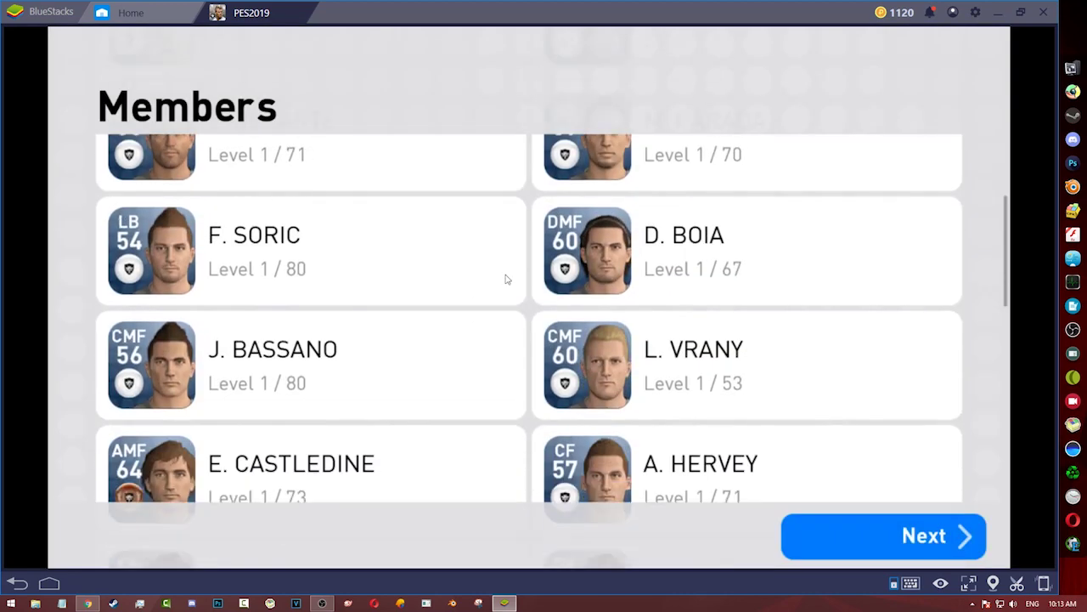
{"action": "left_click", "coordinate": [842, 538]}
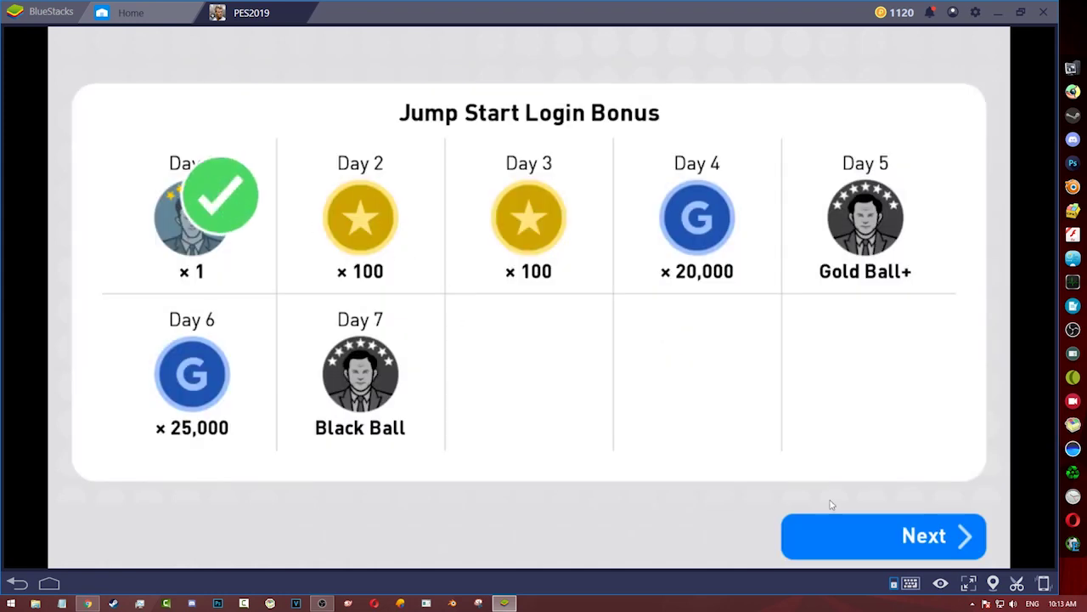
{"action": "left_click", "coordinate": [855, 535]}
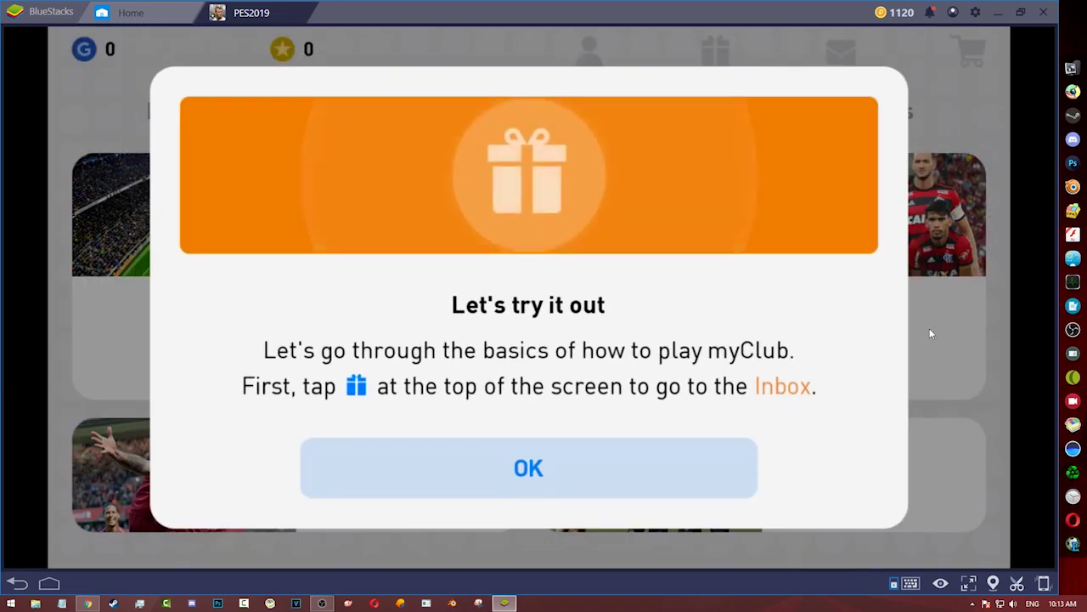
{"action": "left_click", "coordinate": [570, 468]}
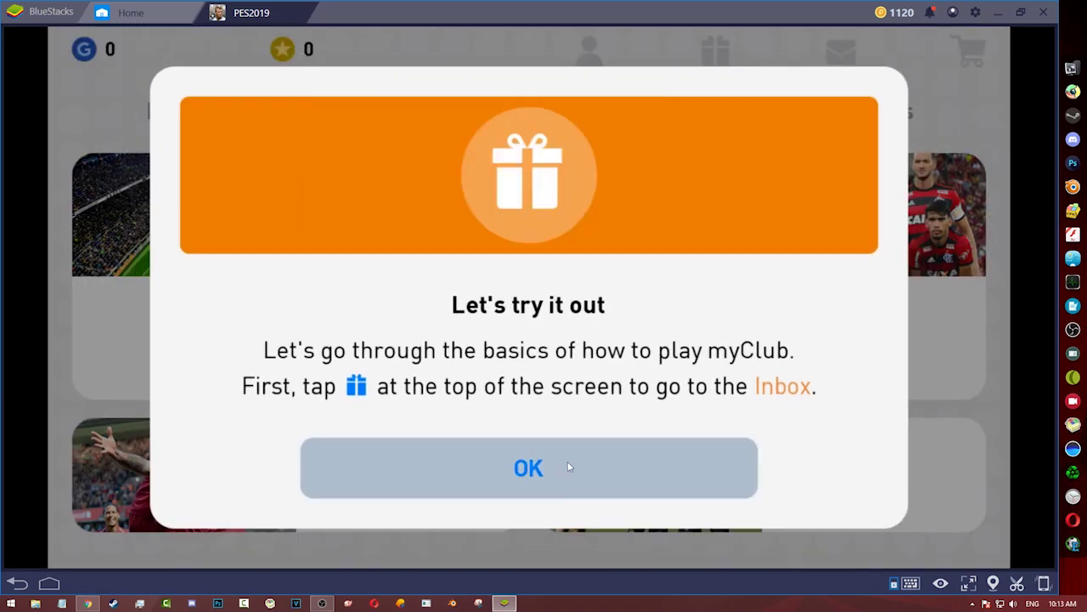
Examine the patched artwork in the Match and Club House sections of the main menu.
{"action": "left_click_drag", "start_coordinate": [866, 360], "coordinate": [661, 309]}
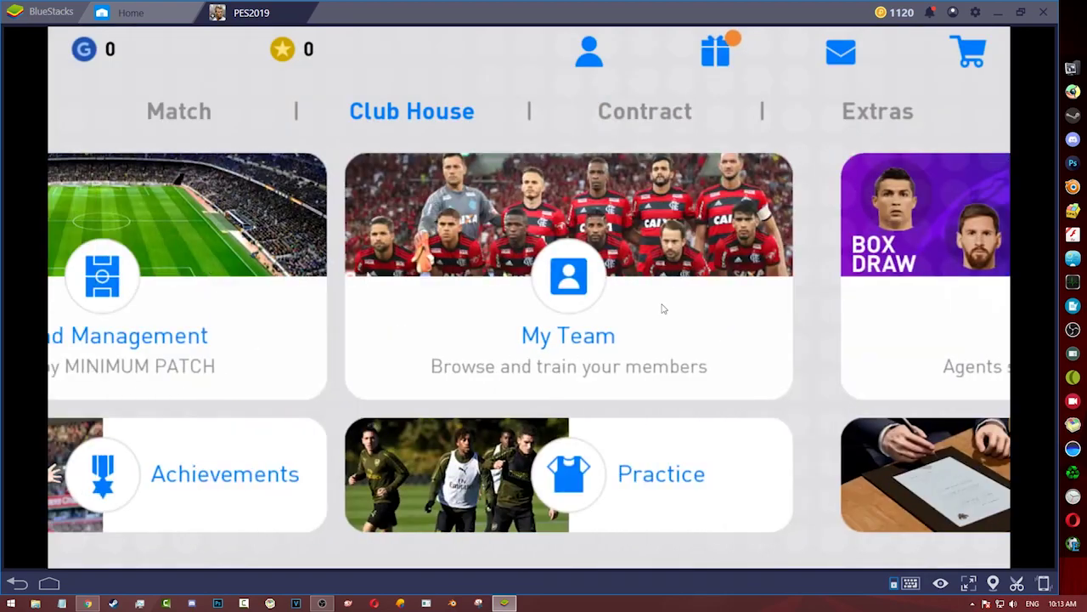
{"action": "left_click", "coordinate": [167, 117]}
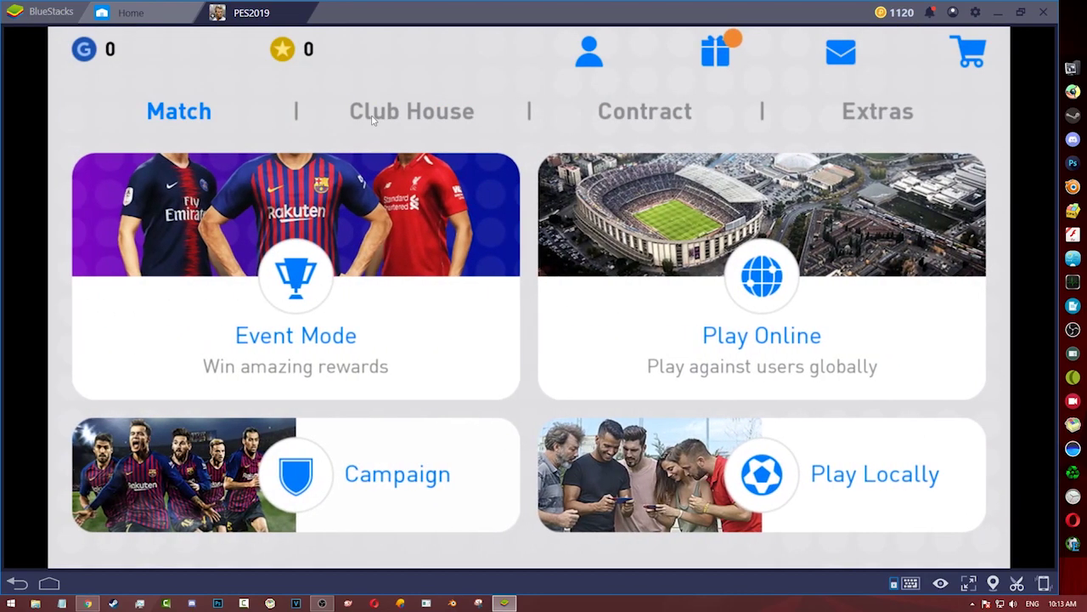
{"action": "left_click", "coordinate": [373, 121]}
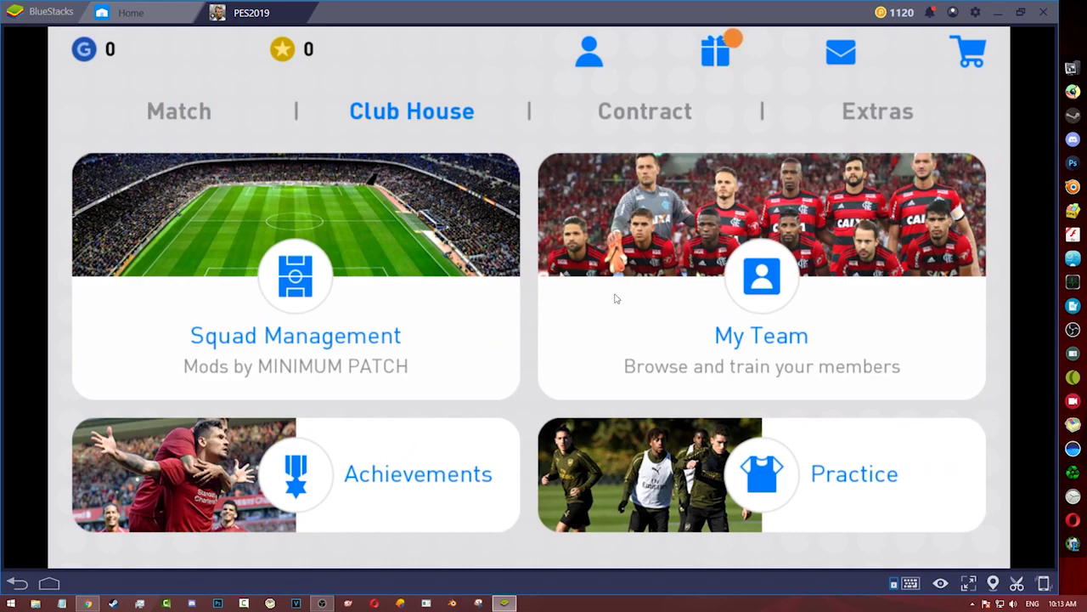
Check the player list and the scouts under My Team, dismissing the trainer conversion tip, and return to the Club House section.
{"action": "left_click", "coordinate": [548, 238]}
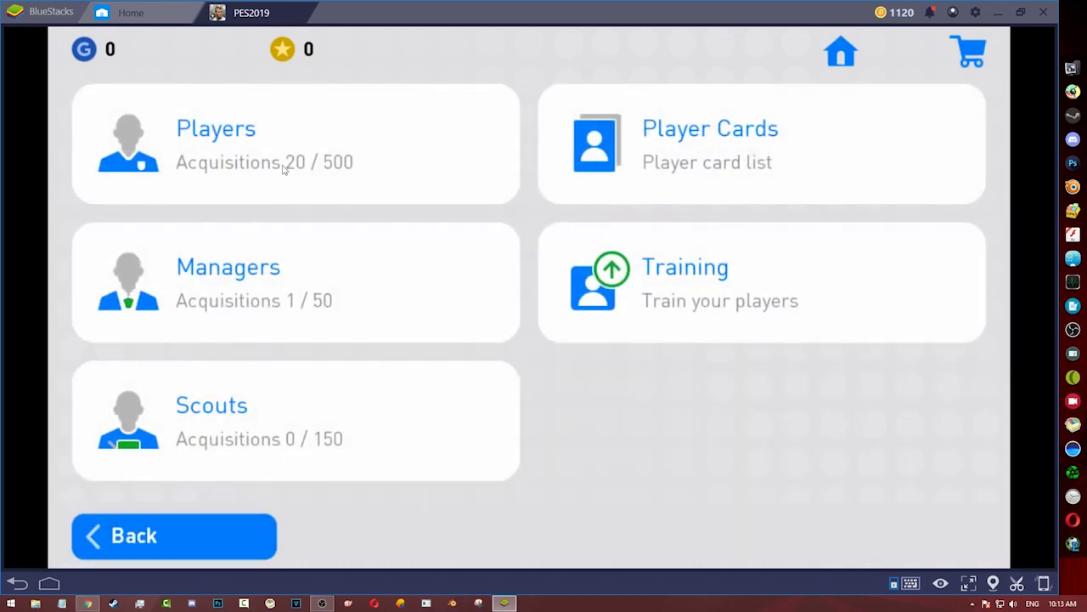
{"action": "left_click", "coordinate": [278, 148]}
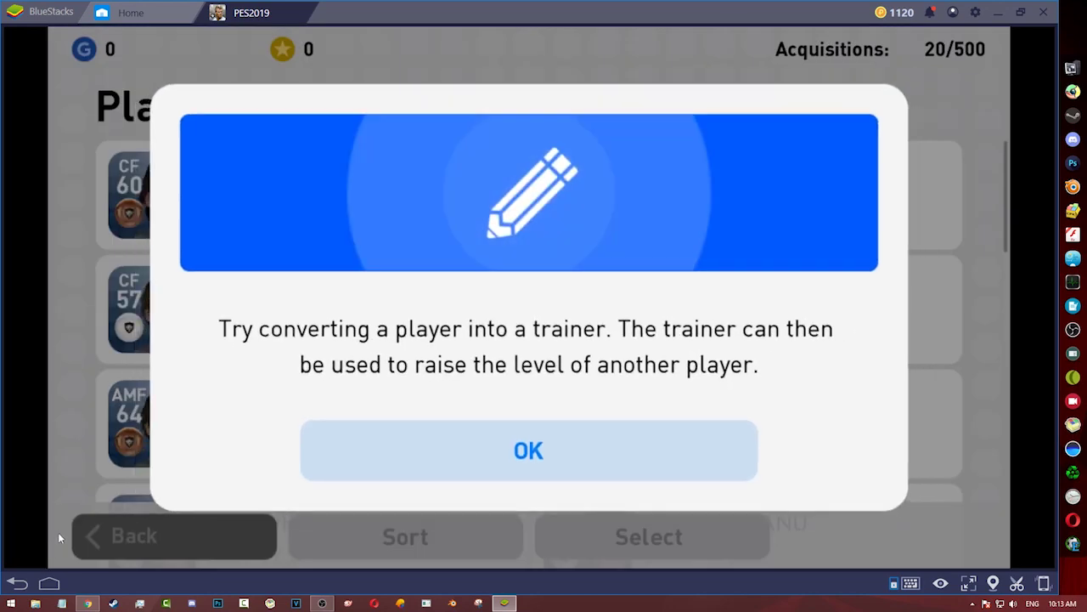
{"action": "left_click", "coordinate": [434, 468]}
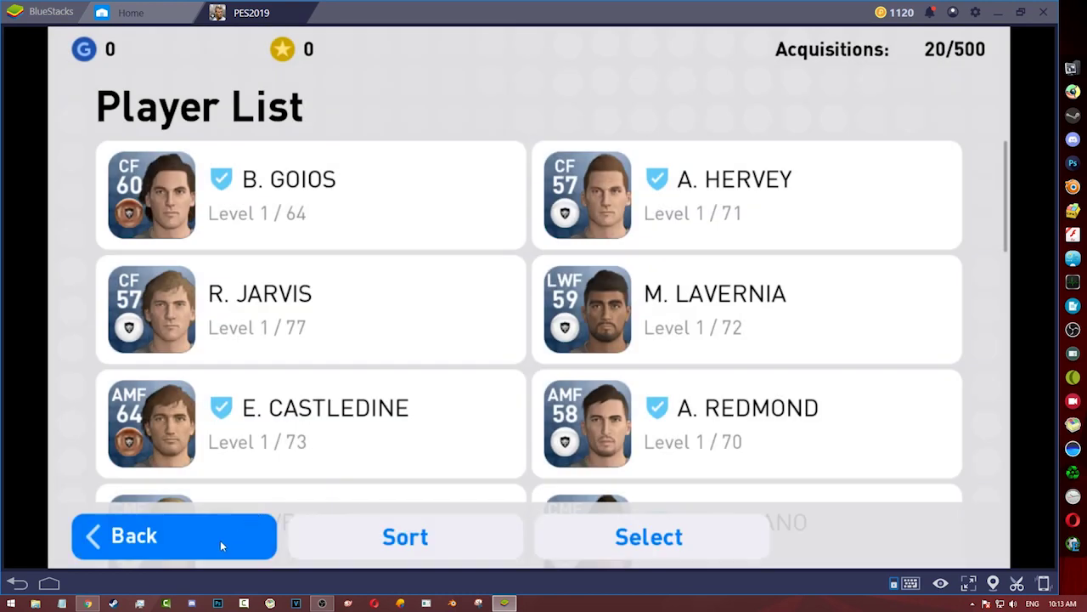
{"action": "left_click", "coordinate": [219, 540]}
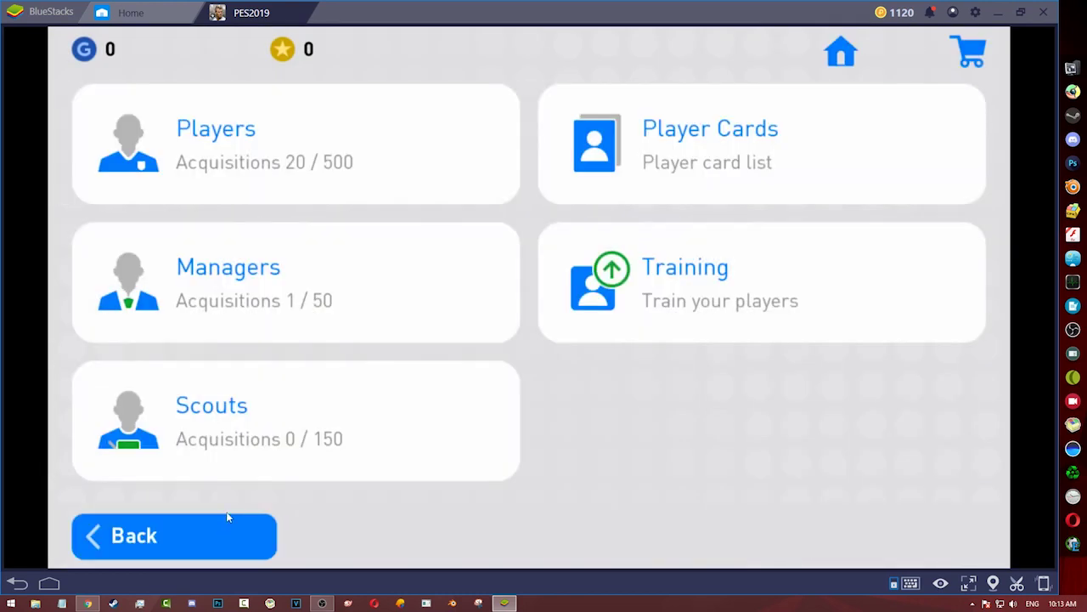
{"action": "left_click", "coordinate": [323, 420]}
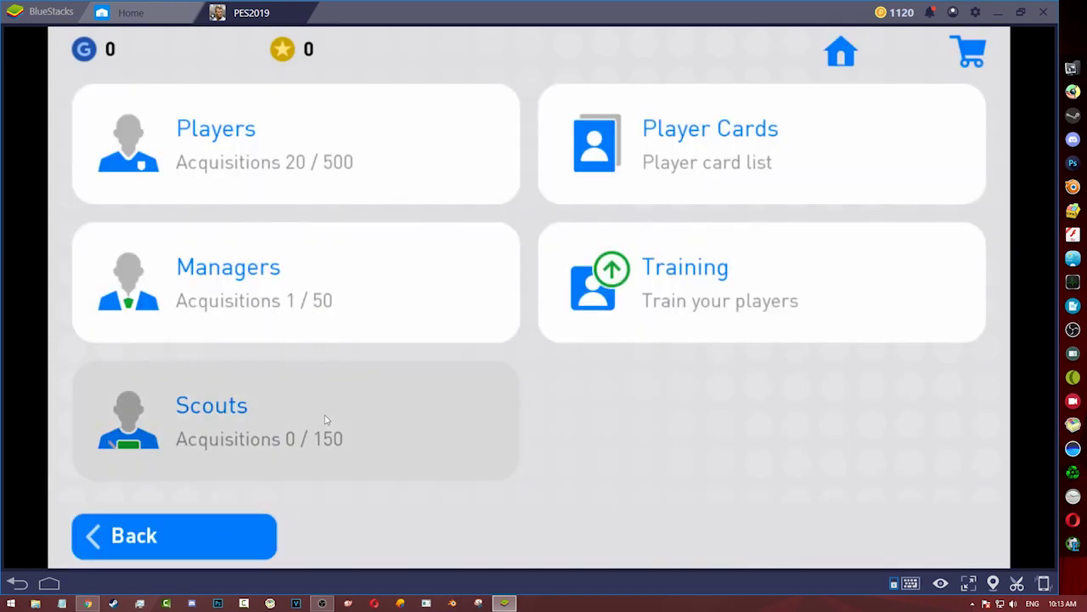
{"action": "left_click", "coordinate": [217, 522]}
{"action": "left_click", "coordinate": [167, 534]}
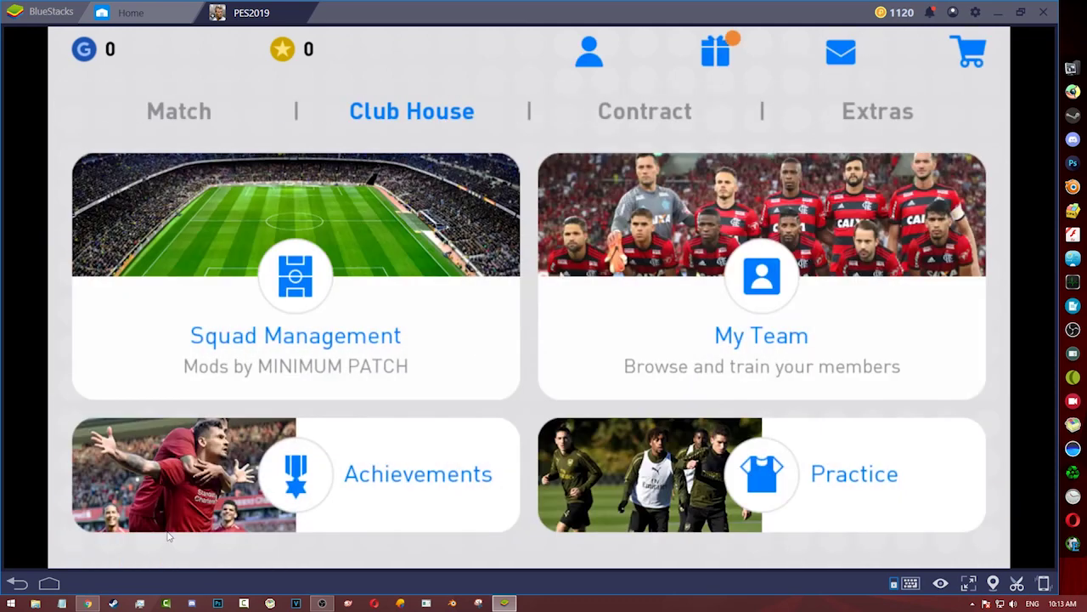
Switch the main menu back to the Match section and look over its Event Mode entry.
{"action": "left_click", "coordinate": [734, 334]}
{"action": "left_click", "coordinate": [178, 116]}
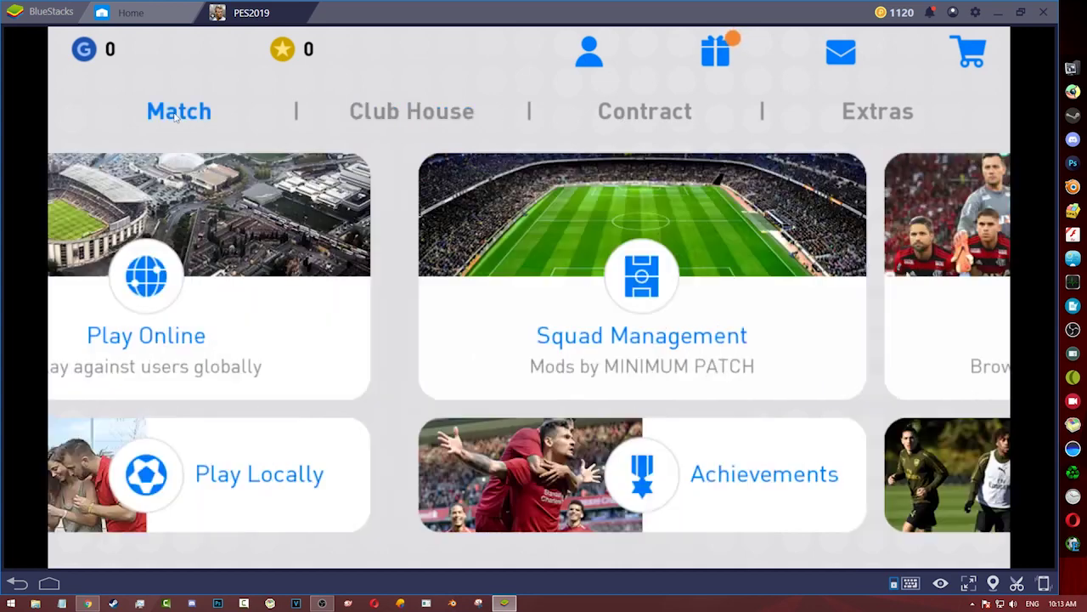
{"action": "left_click", "coordinate": [246, 280]}
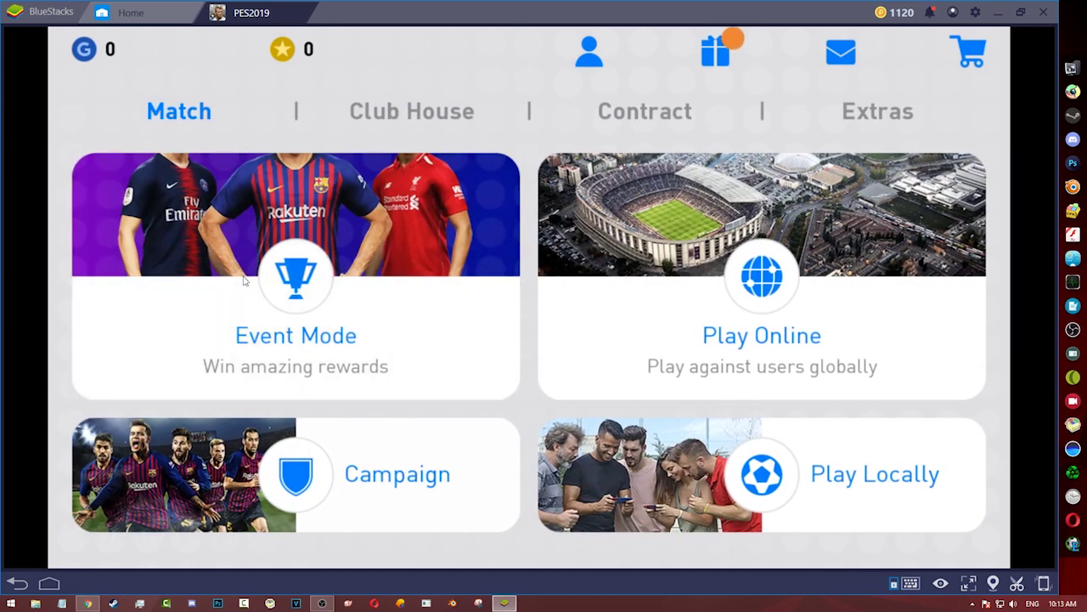